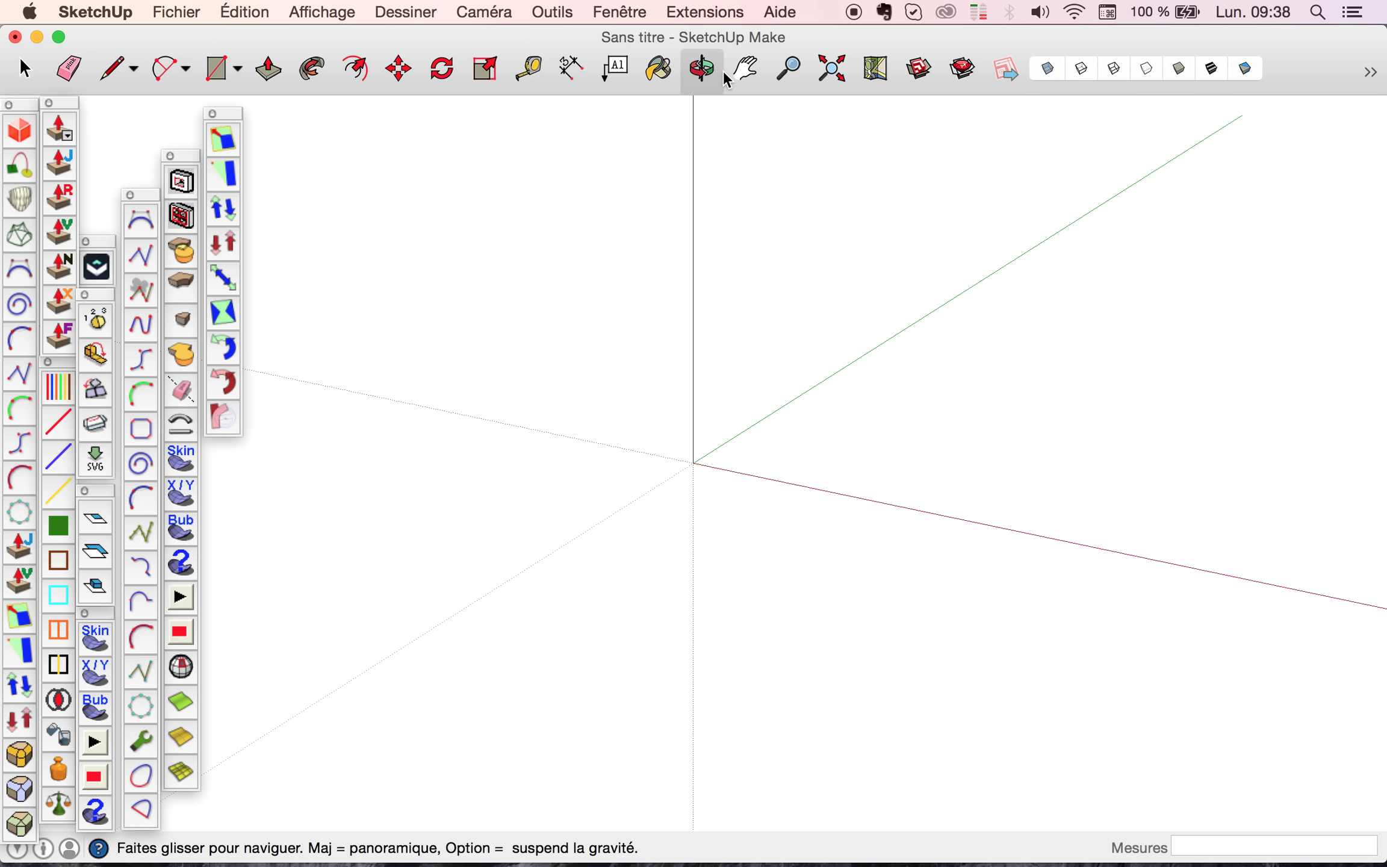
Step: Draw a 1000 × 1000 mm rectangle on the ground plane with its first corner at the origin
drag(666, 412, 786, 430)
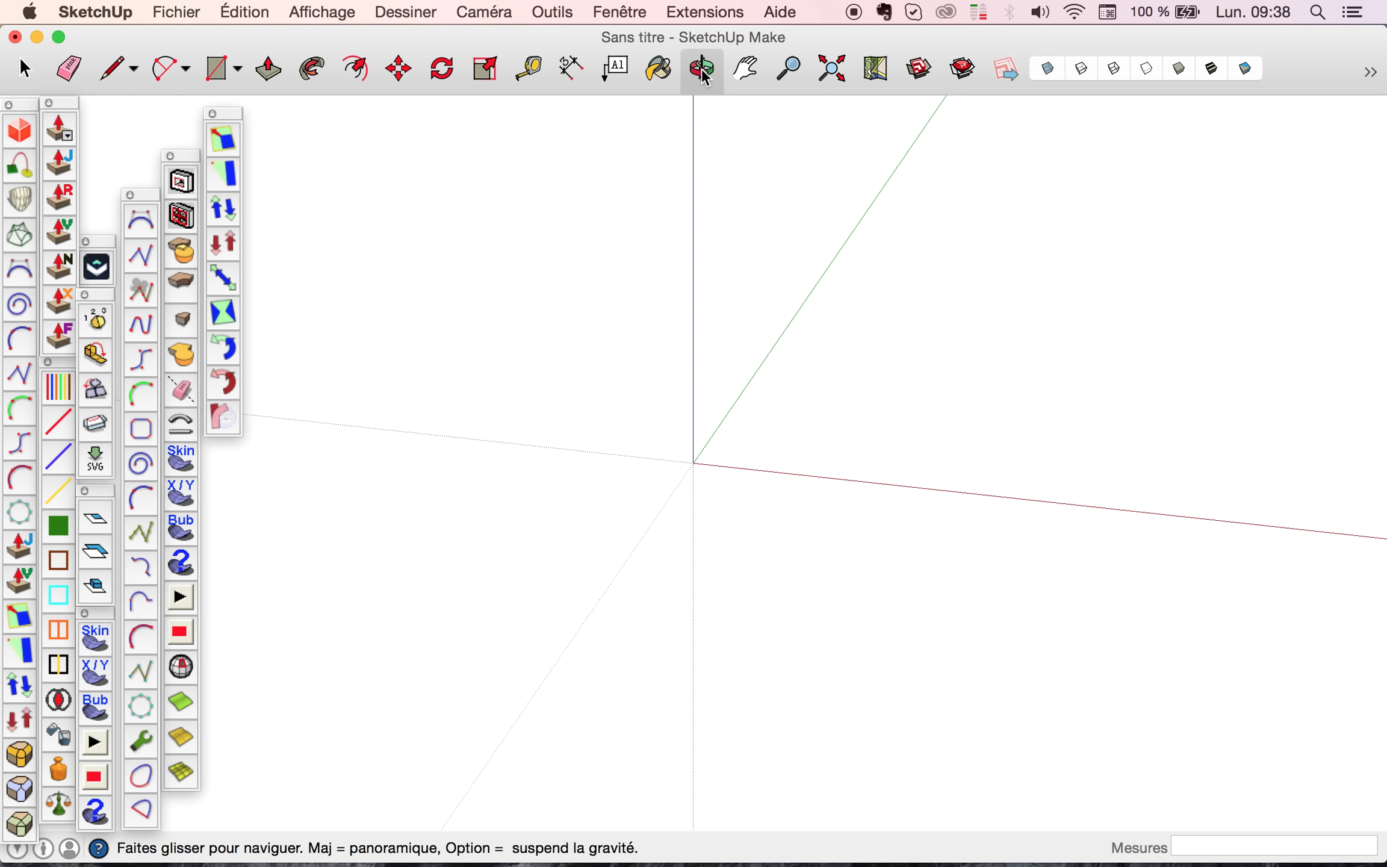
drag(687, 480, 628, 505)
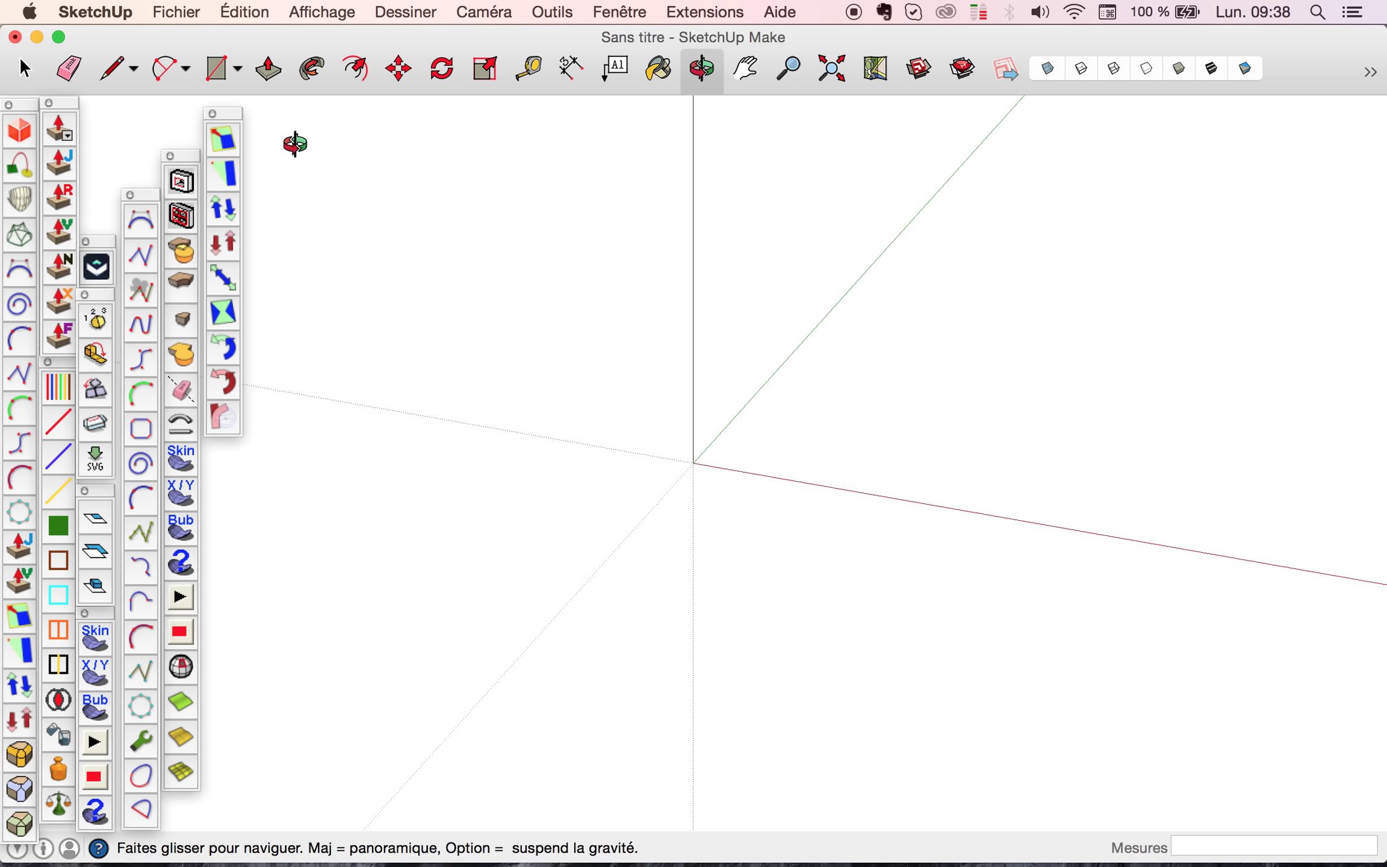
click(219, 64)
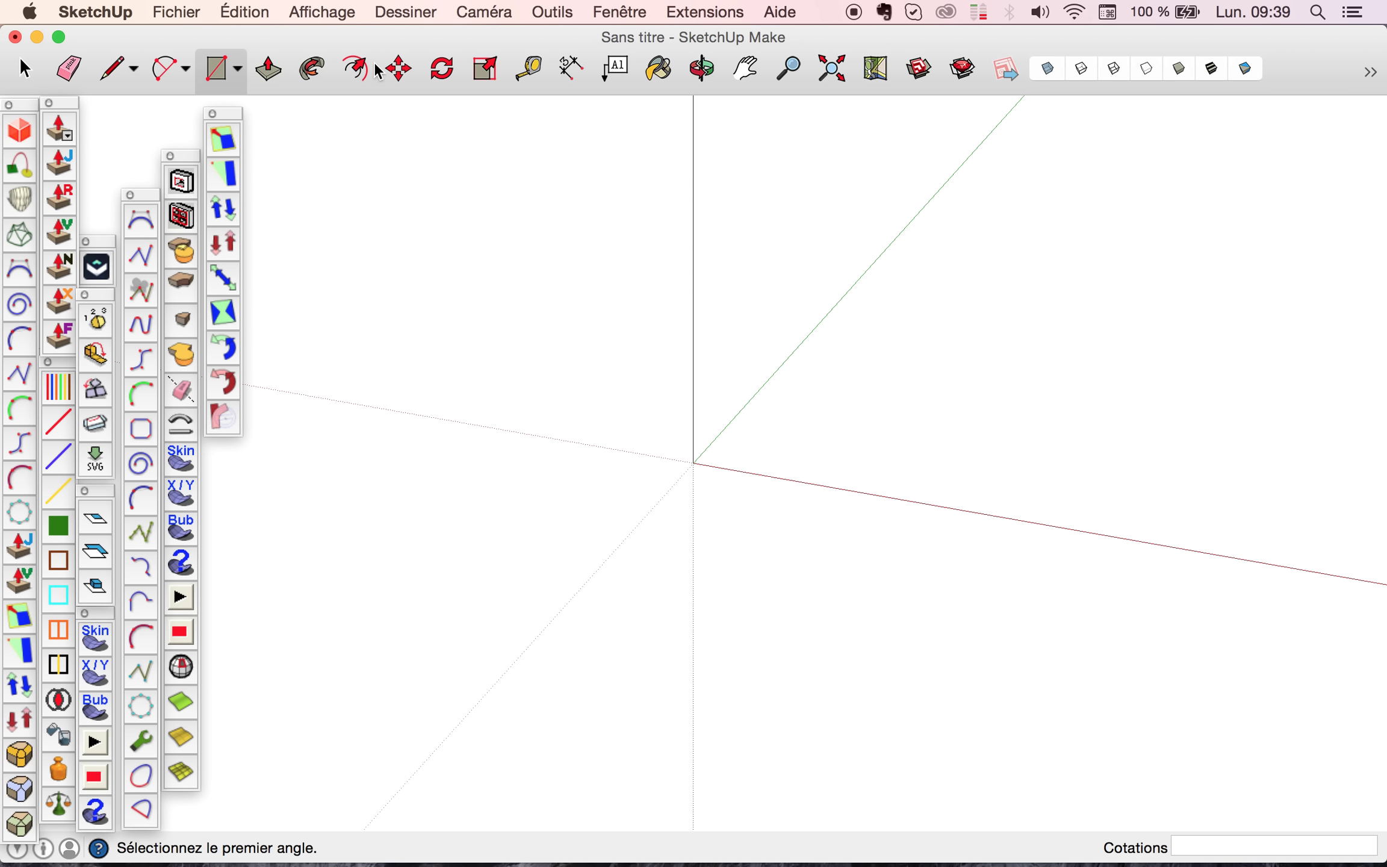
click(693, 462)
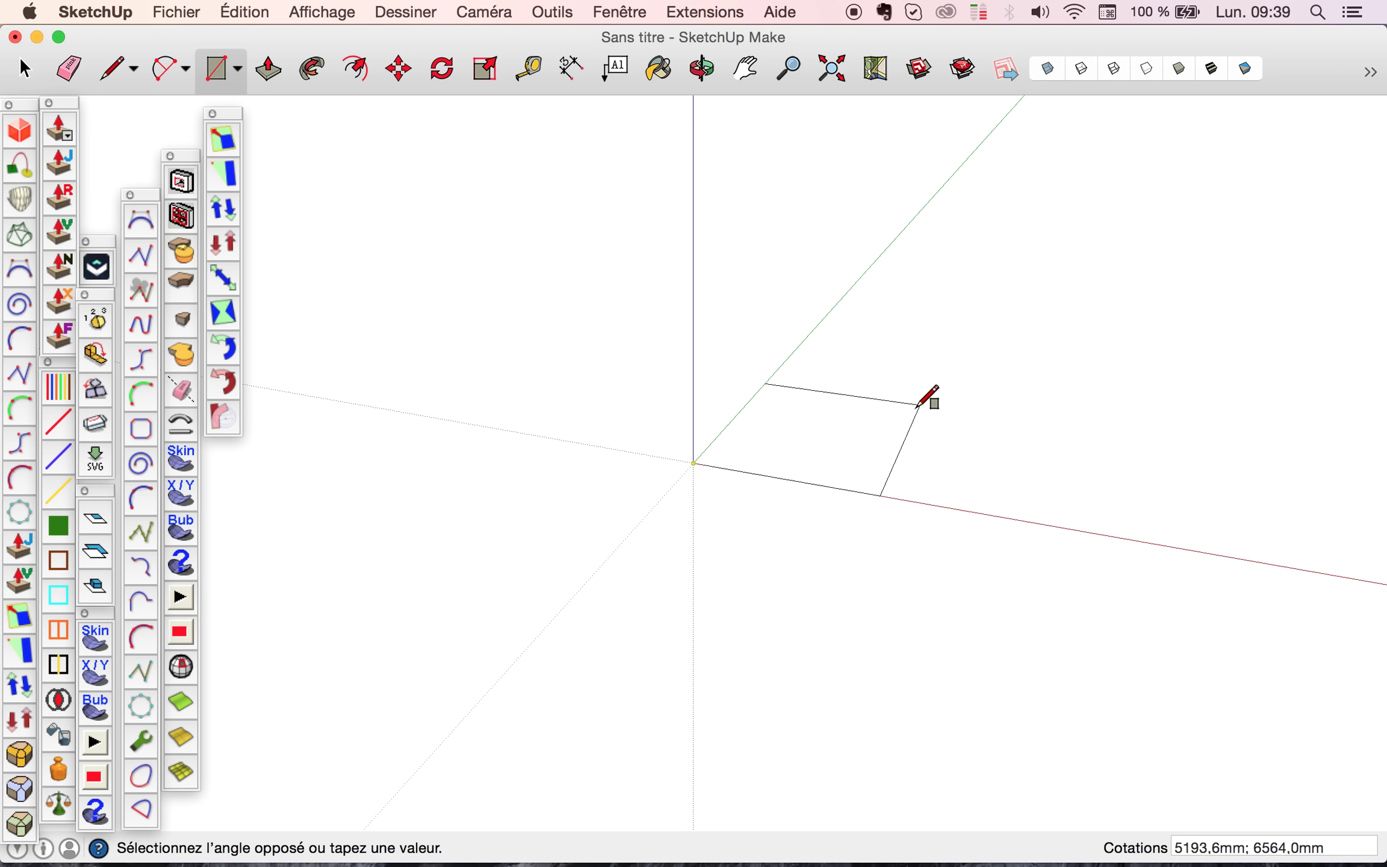
scroll(867, 415, up, 3)
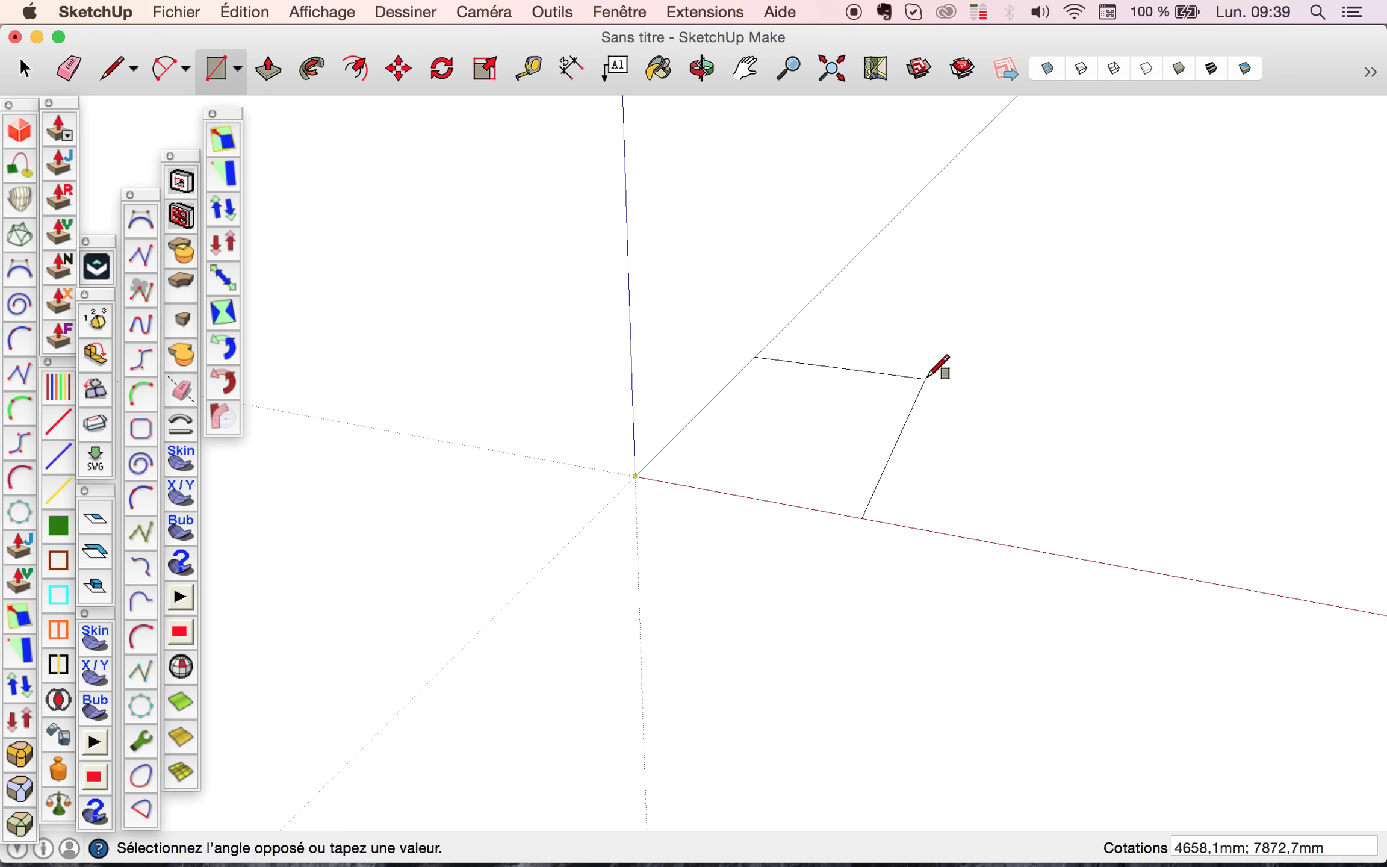
scroll(927, 377, up, 2)
scroll(927, 378, down, 2)
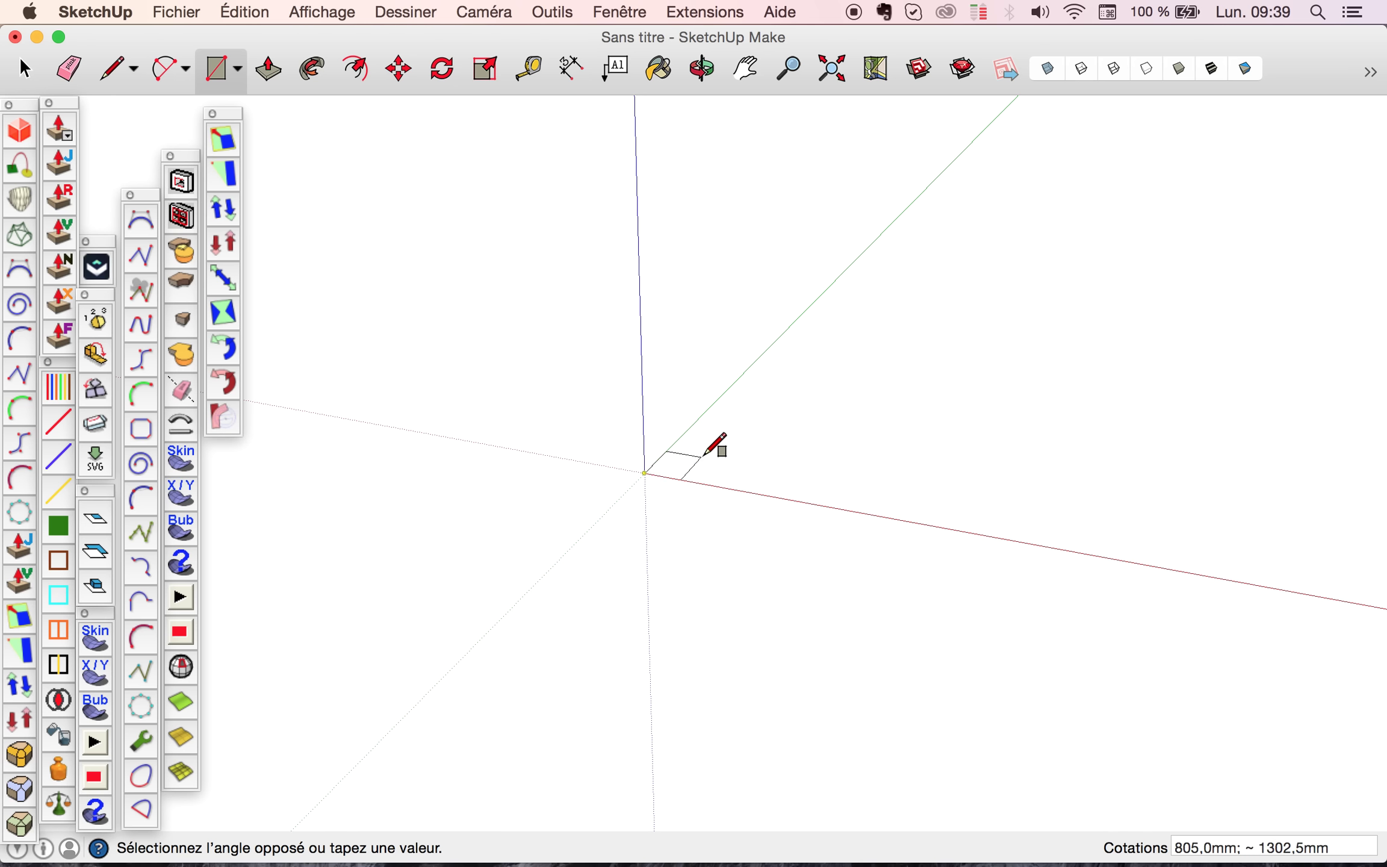
scroll(716, 445, up, 10)
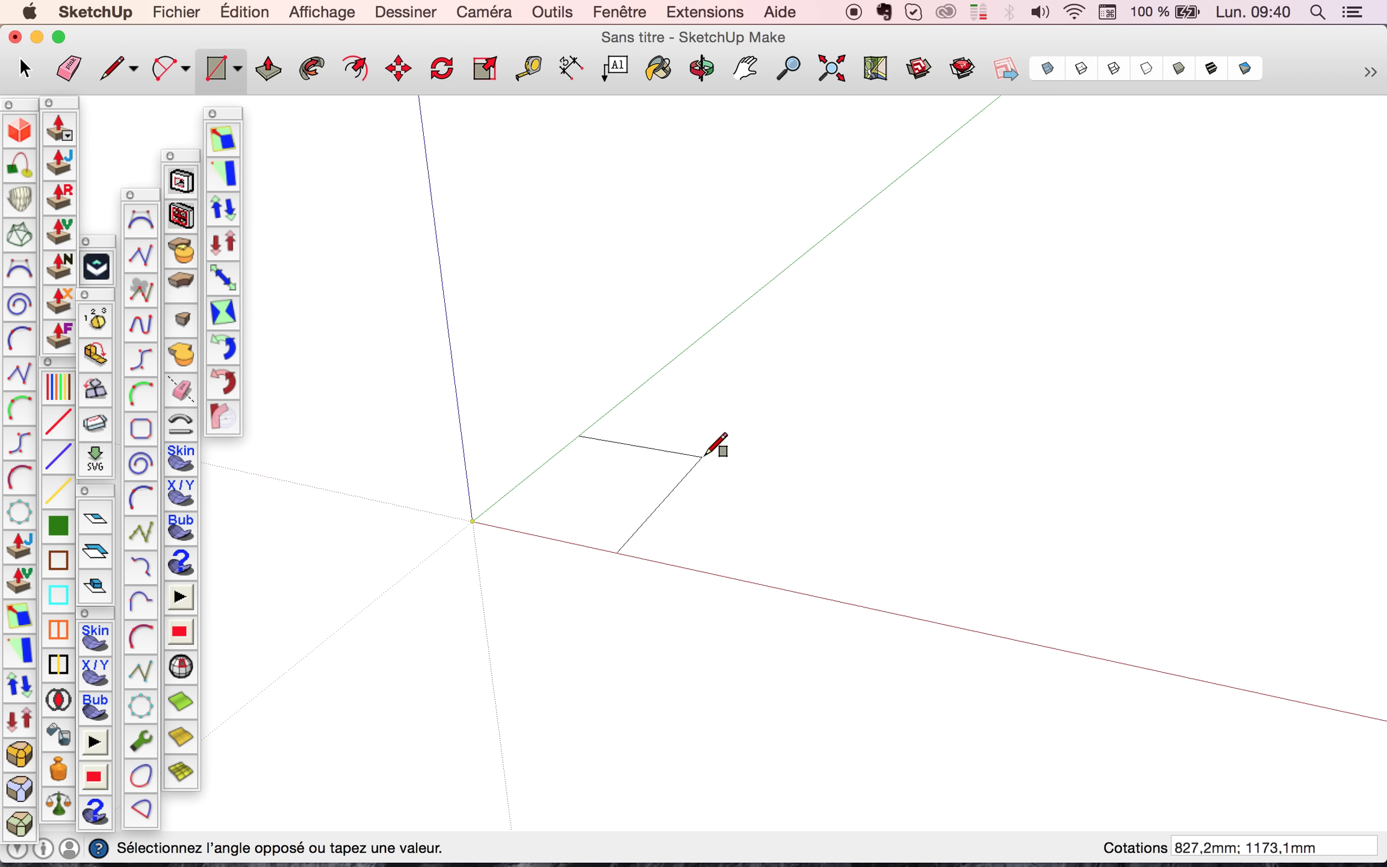
text(1000;1000)
key(Return)
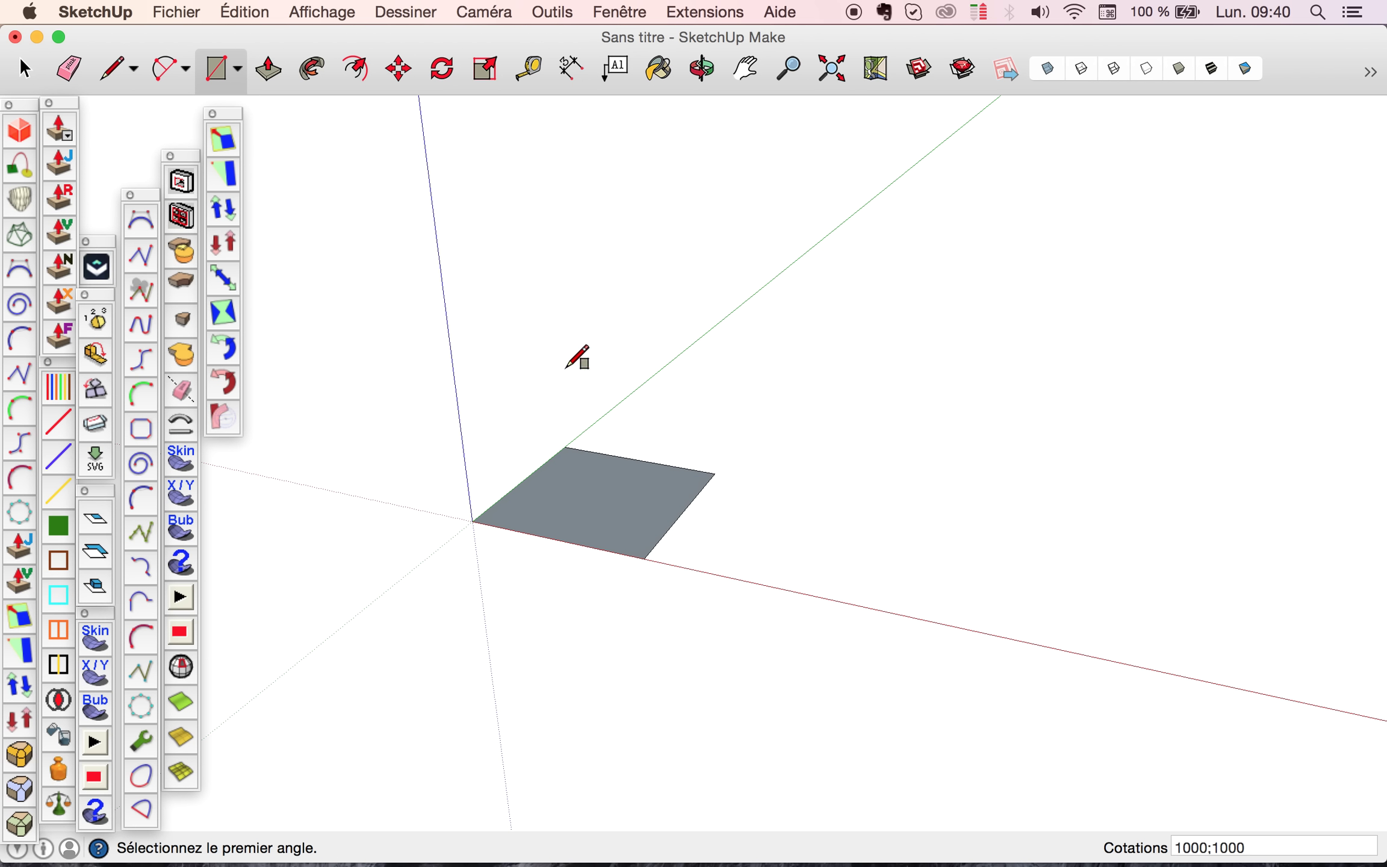
Step: Push/Pull the square face up by 1000 mm into a cube
click(269, 71)
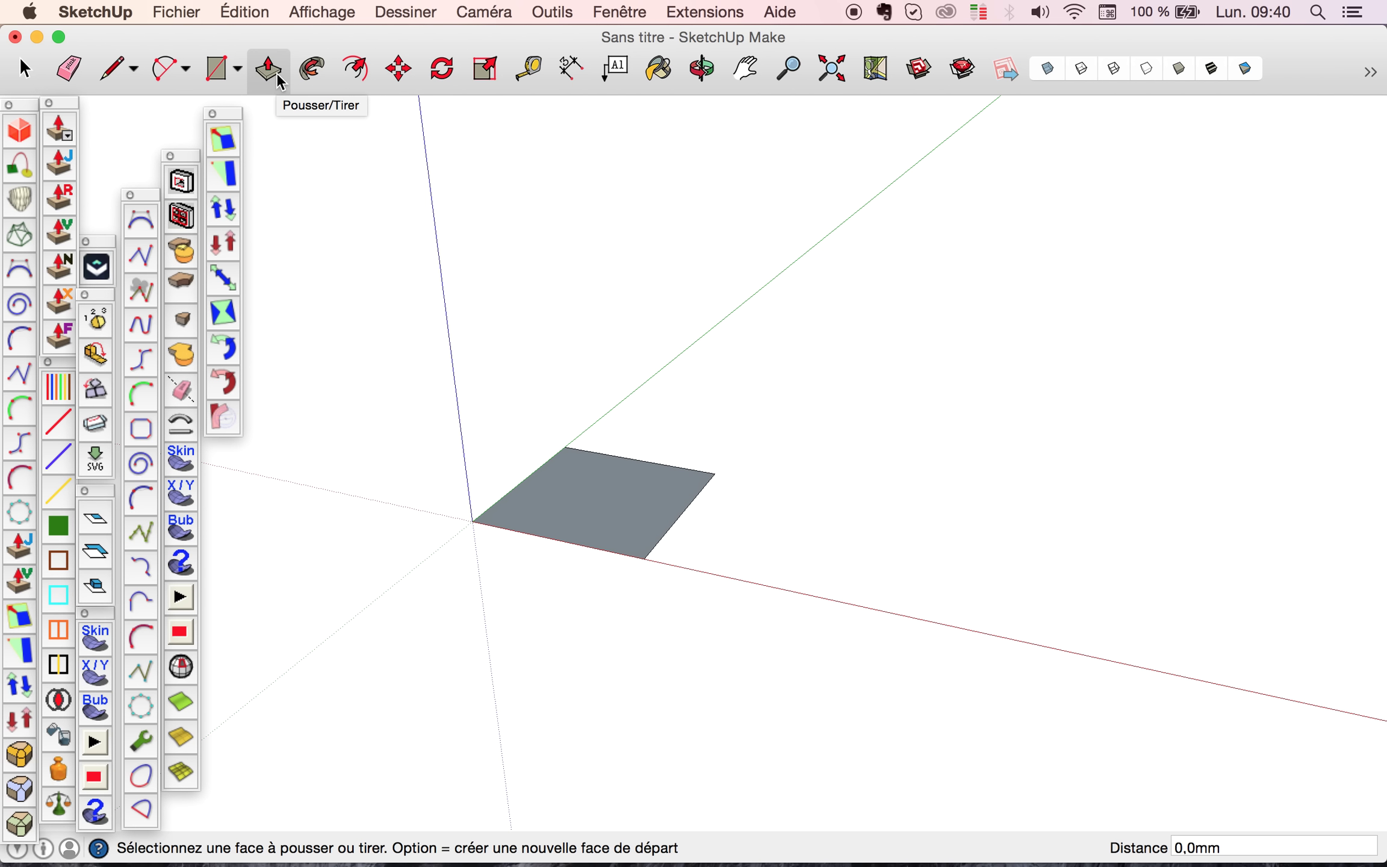
click(633, 513)
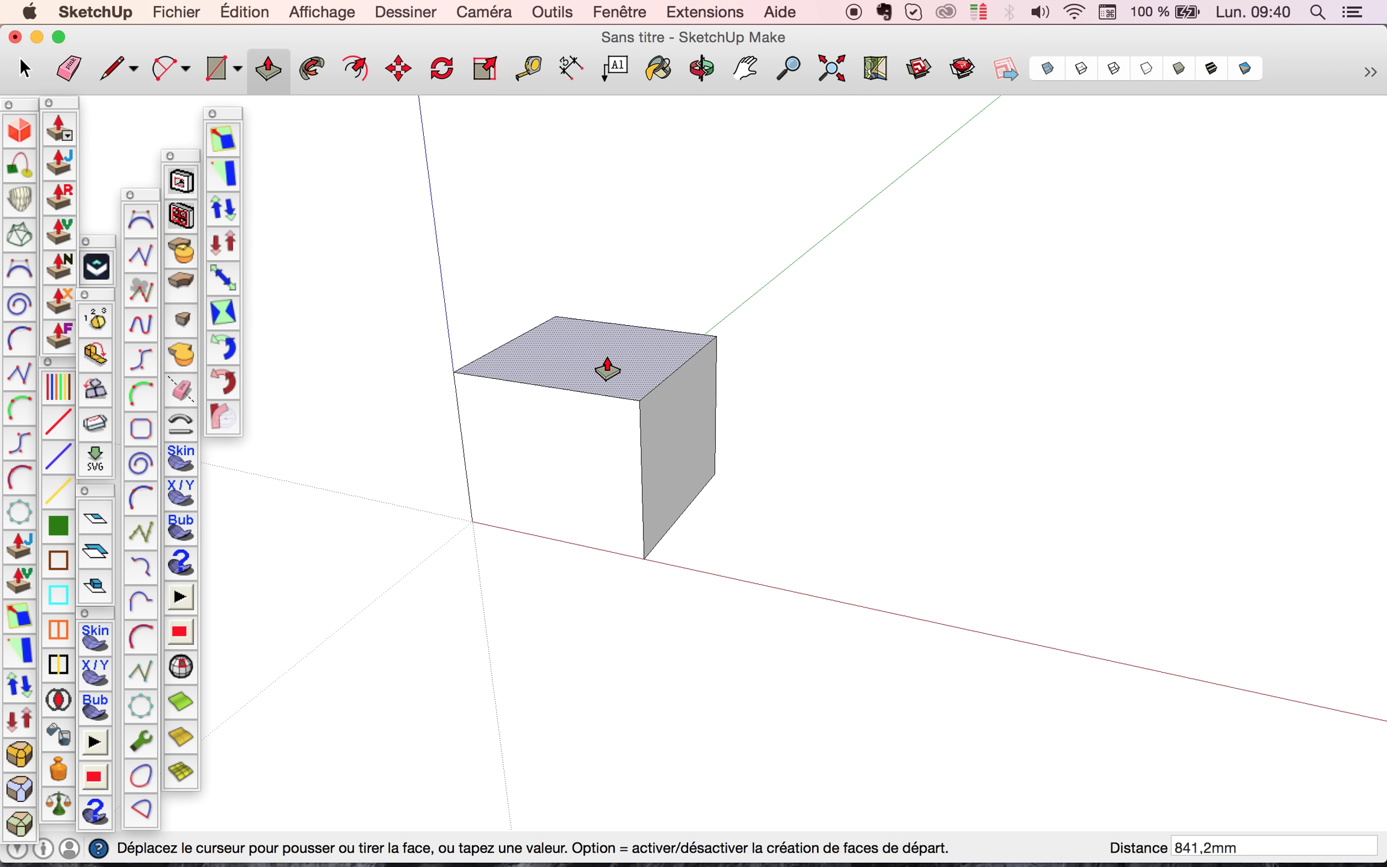
text(1000)
key(Return)
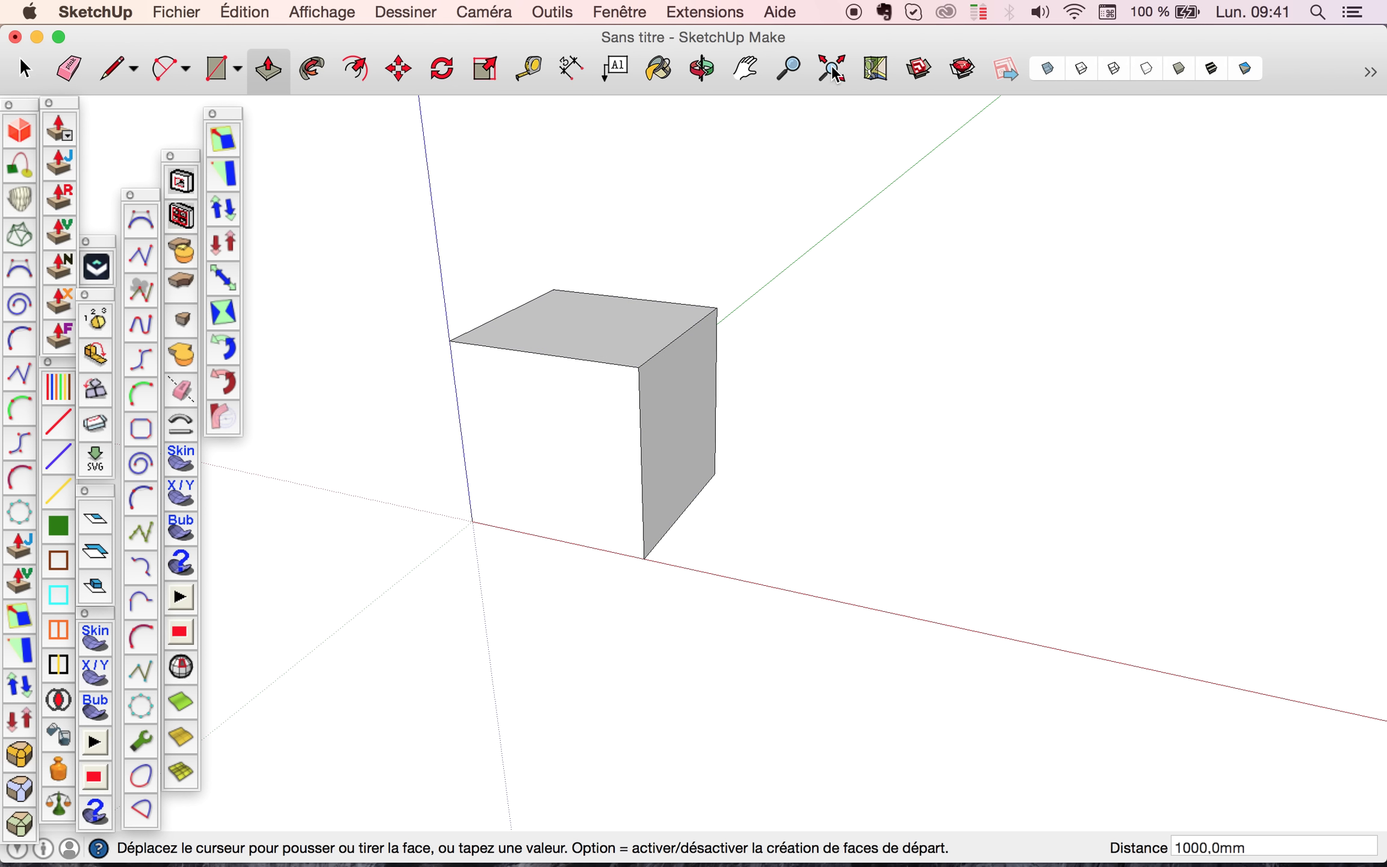
Step: Select all of the cube's connected faces and edges and make them a group
click(702, 68)
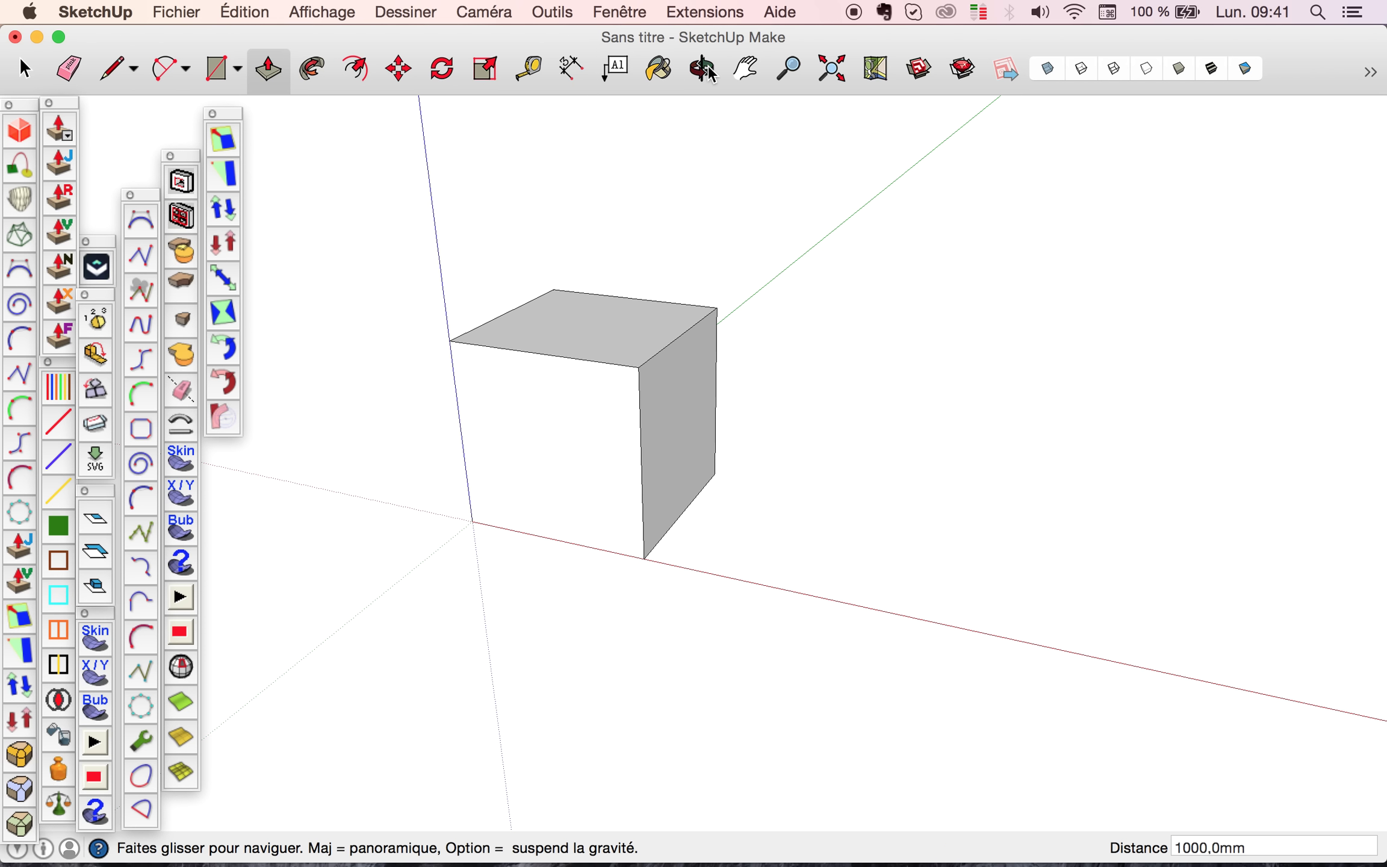
drag(700, 347, 600, 396)
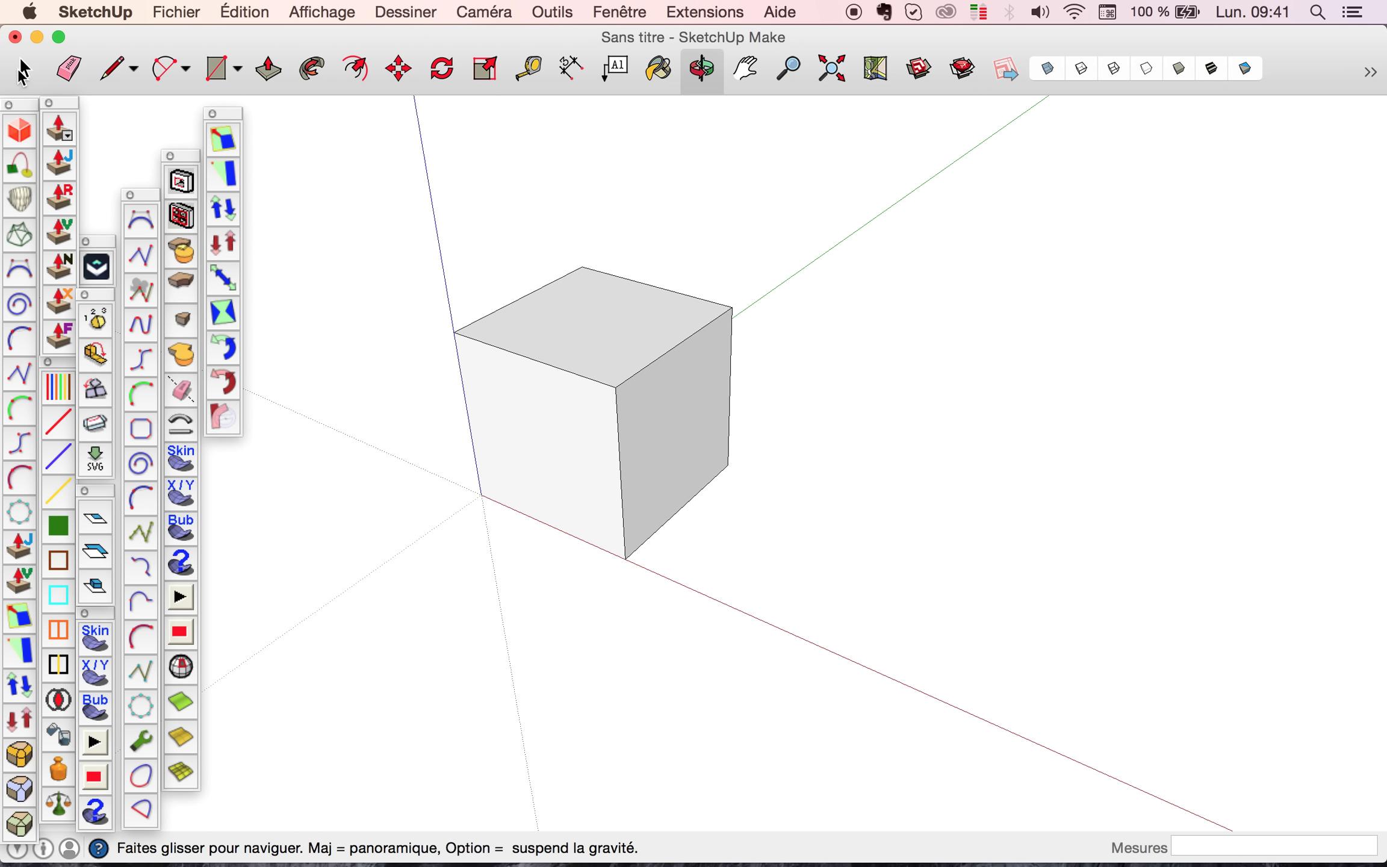
click(22, 71)
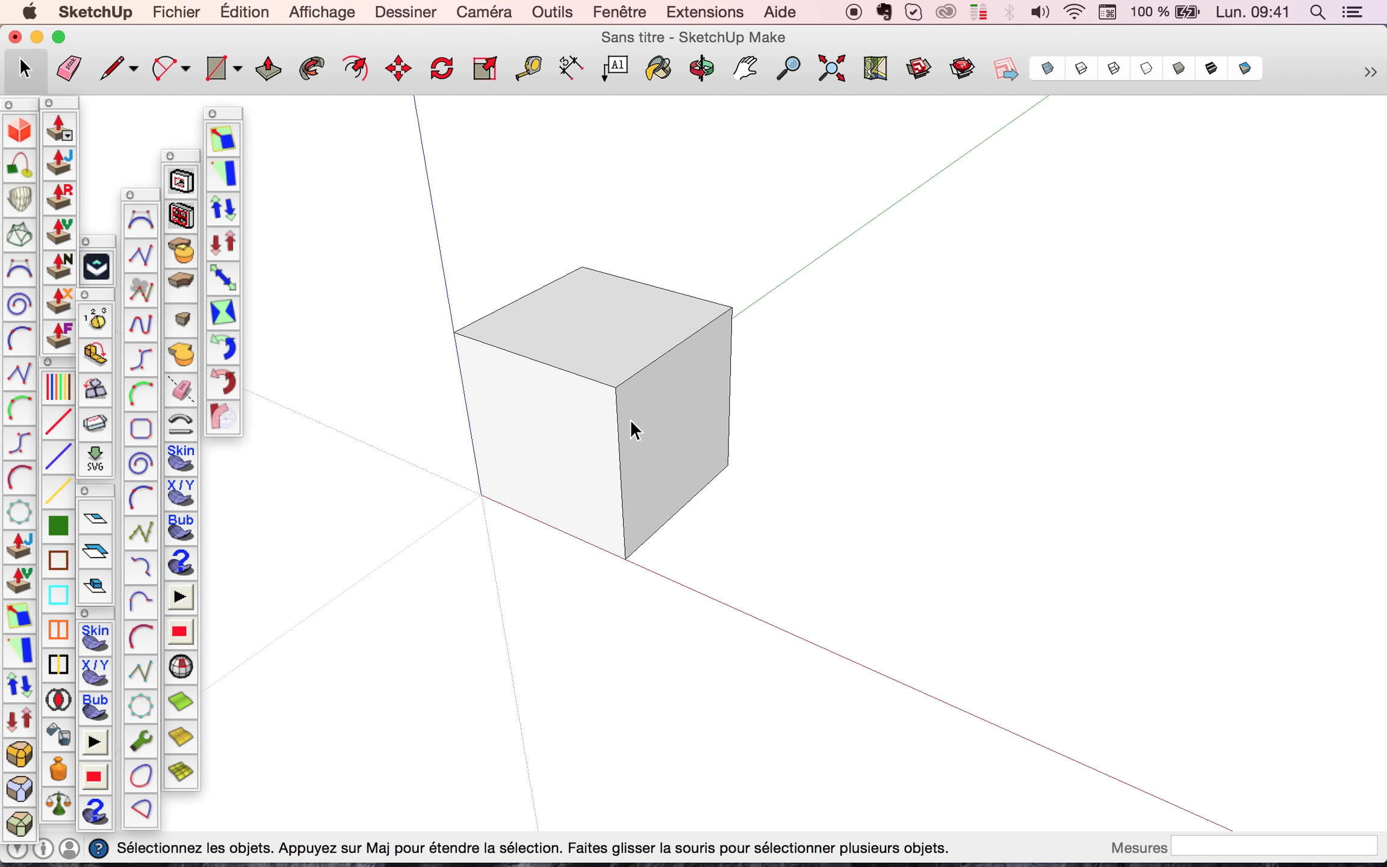
triple_click(554, 445)
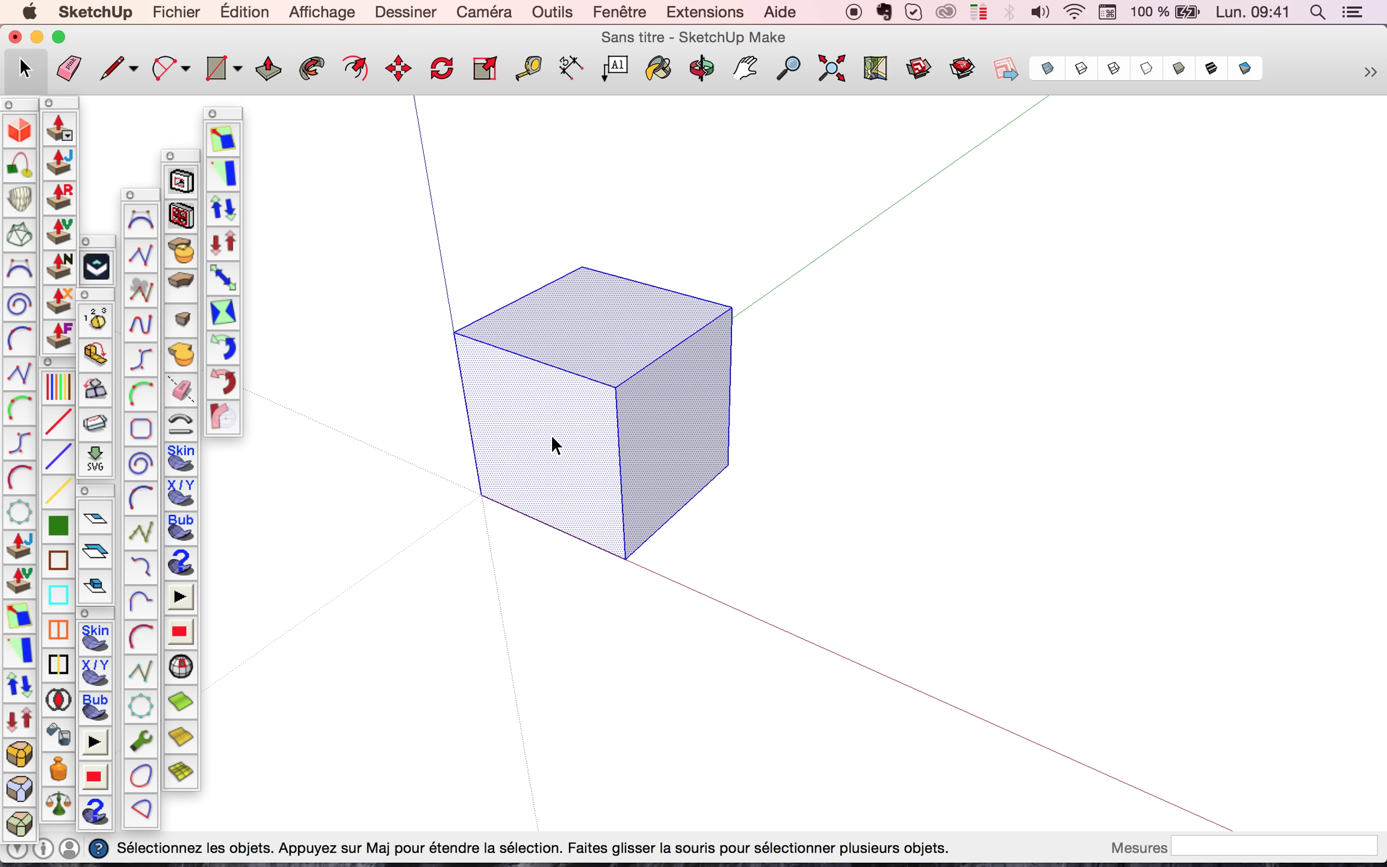
right_click(552, 438)
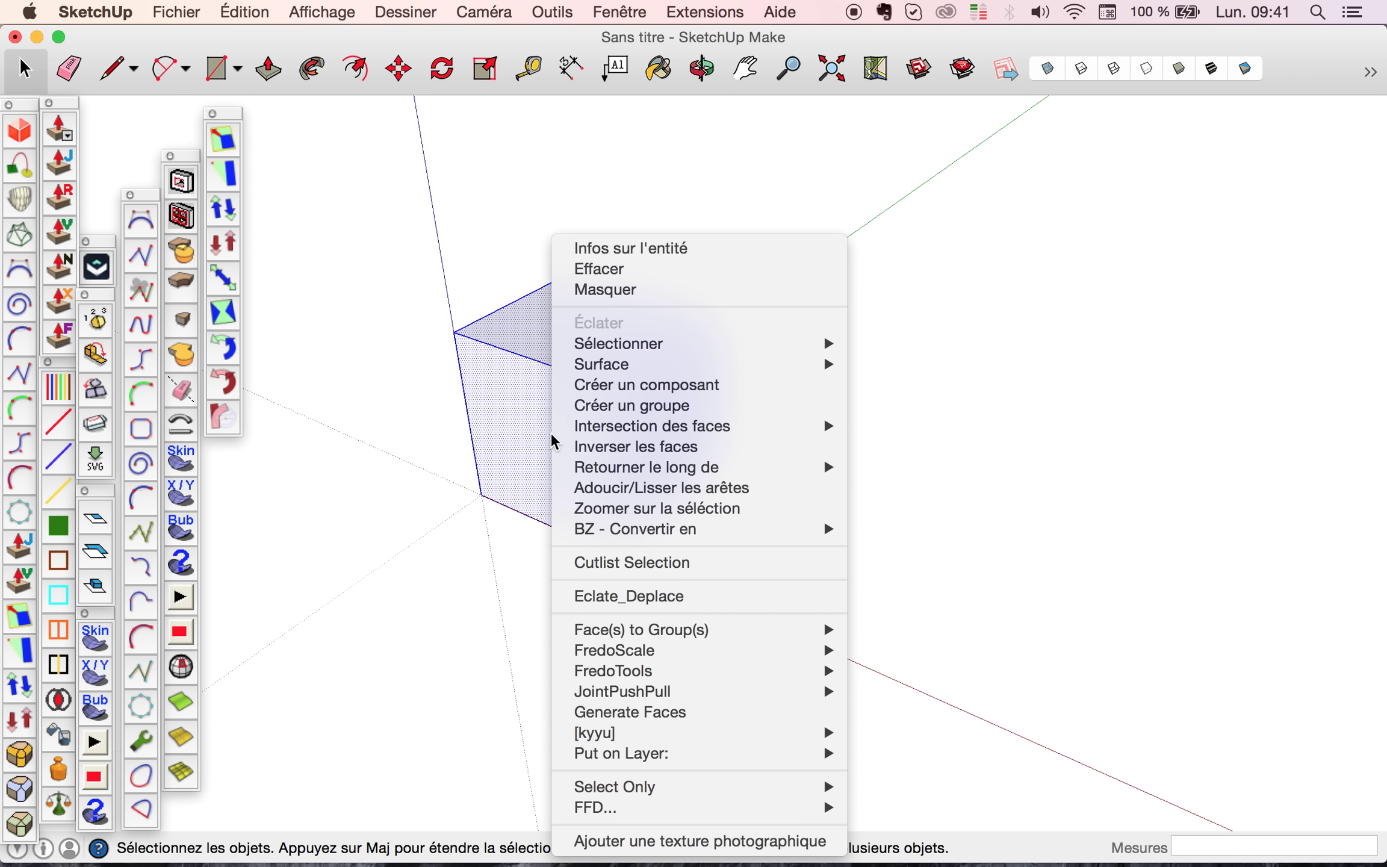
click(648, 405)
Step: Draw a circle with a 500 mm radius on the ground beside the cube, near the red axis
scroll(649, 410, down, 5)
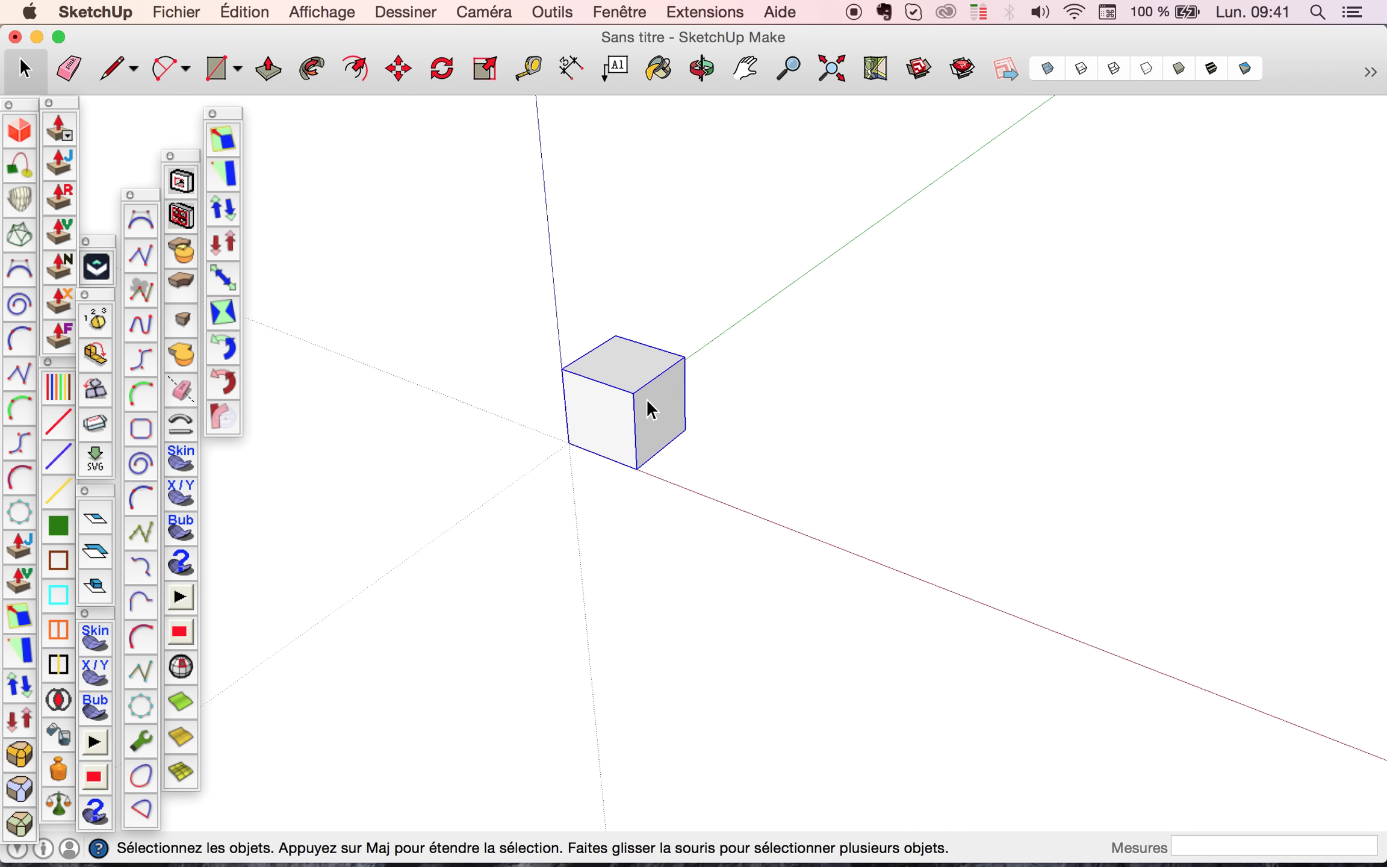
scroll(649, 410, up, 3)
scroll(649, 409, down, 2)
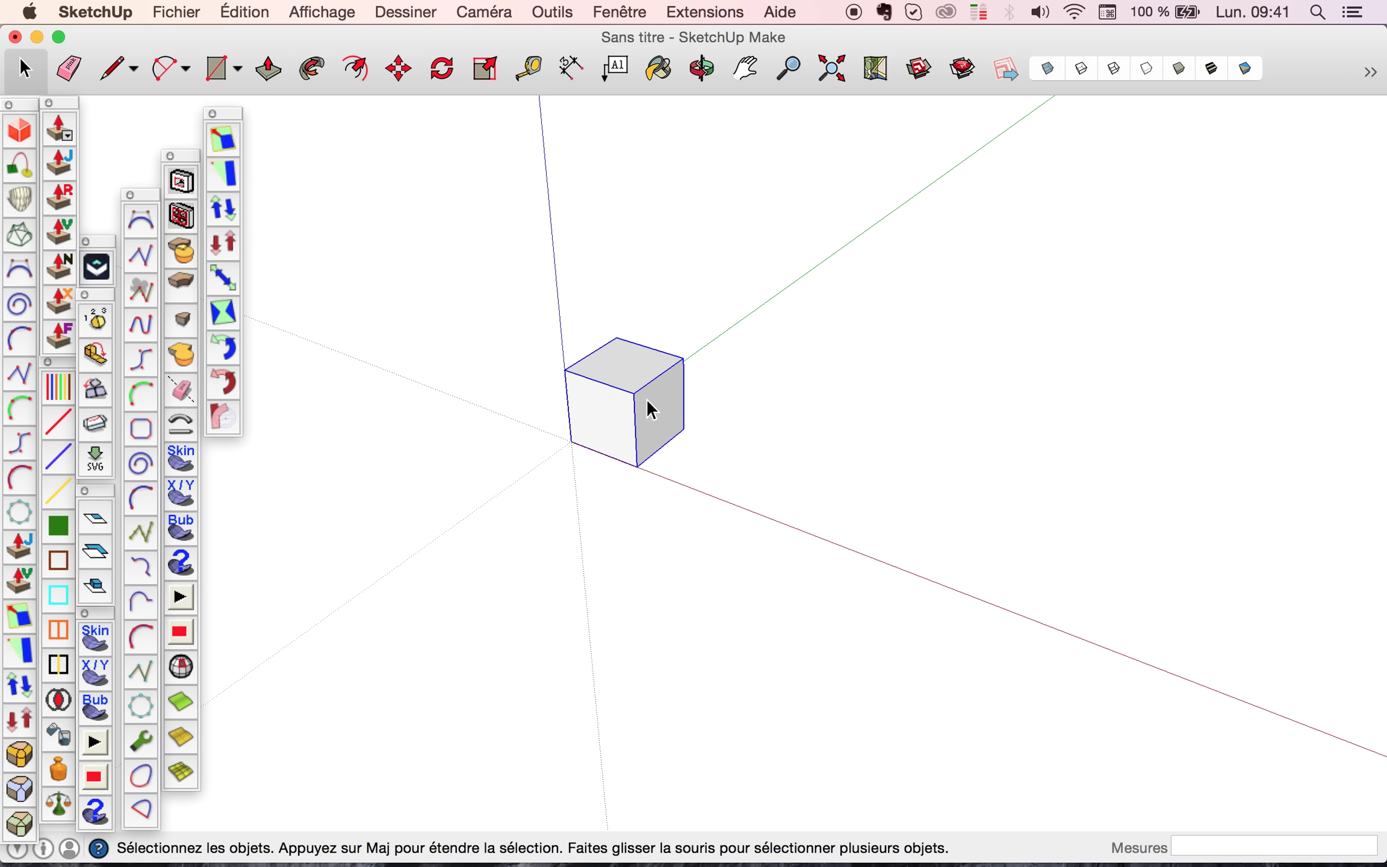
scroll(575, 383, down, 2)
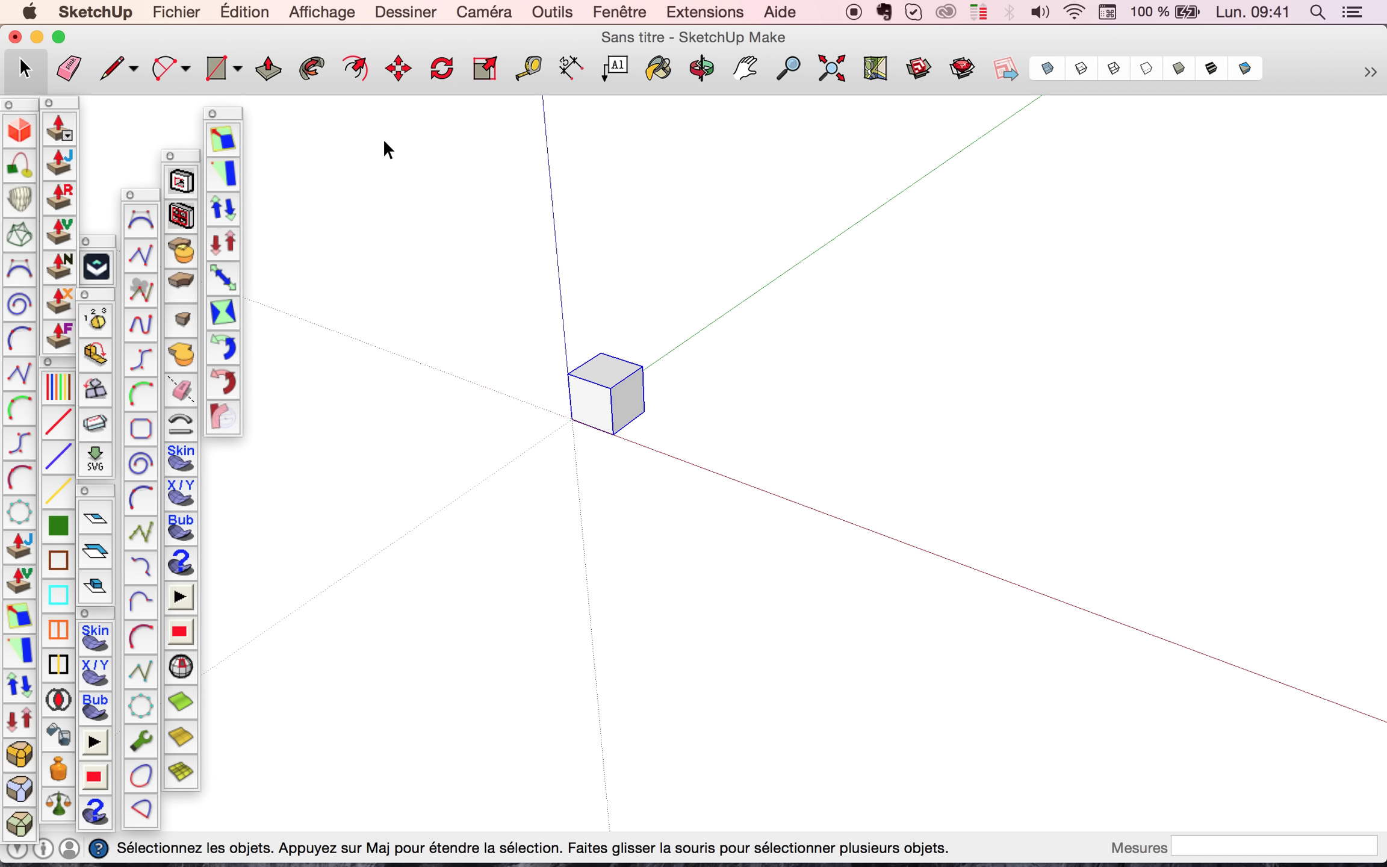
click(186, 68)
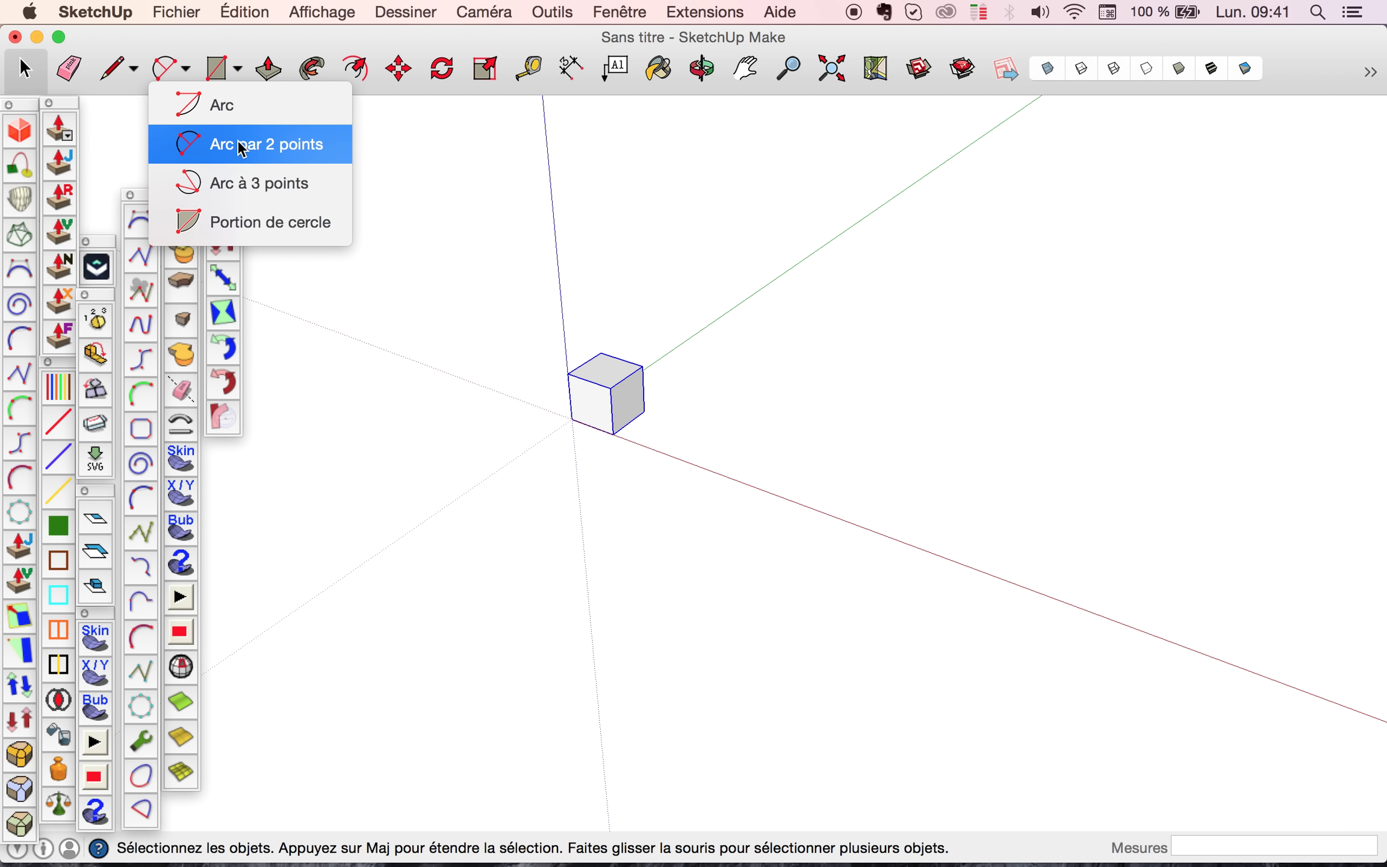
click(240, 78)
click(236, 69)
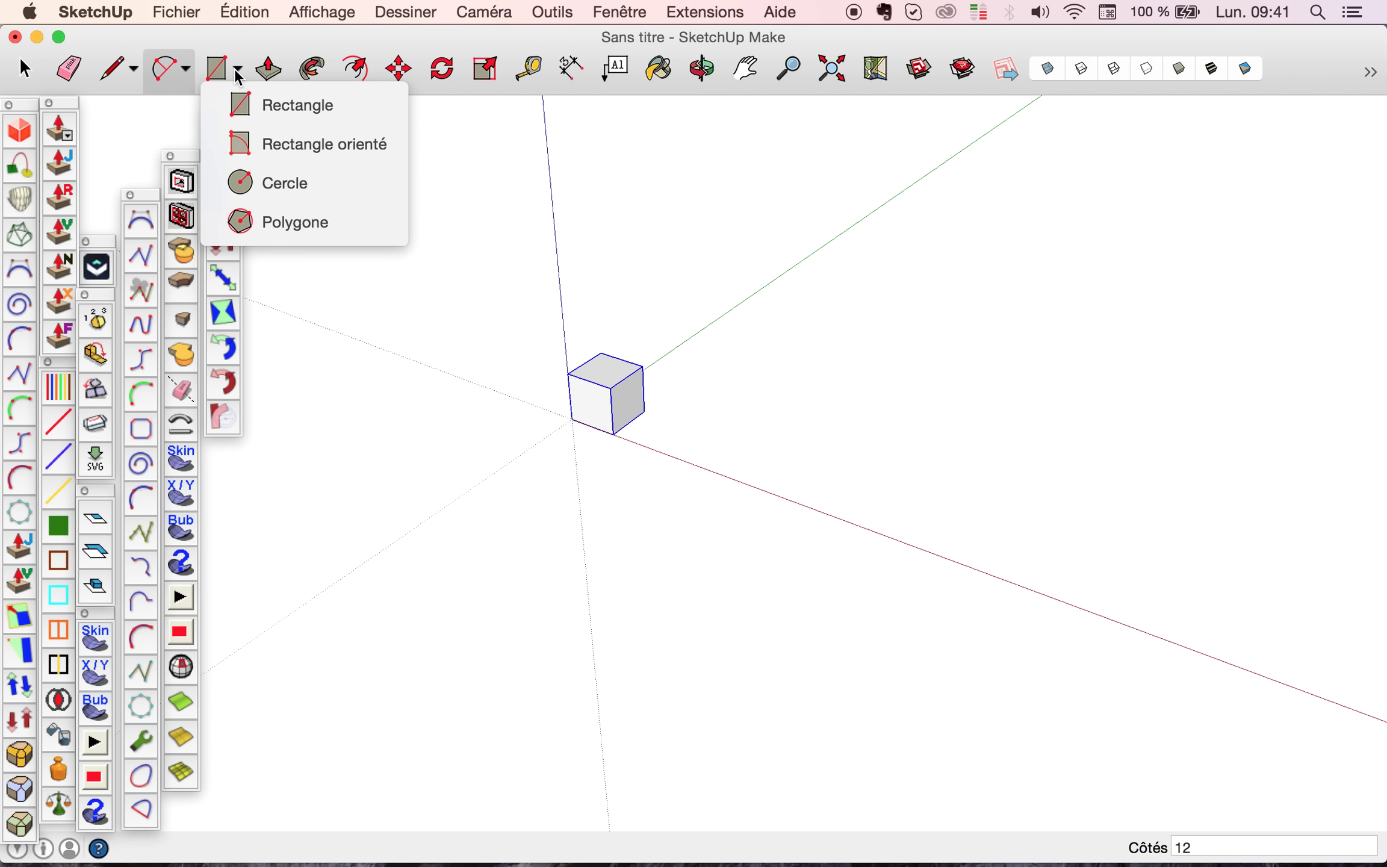
click(292, 185)
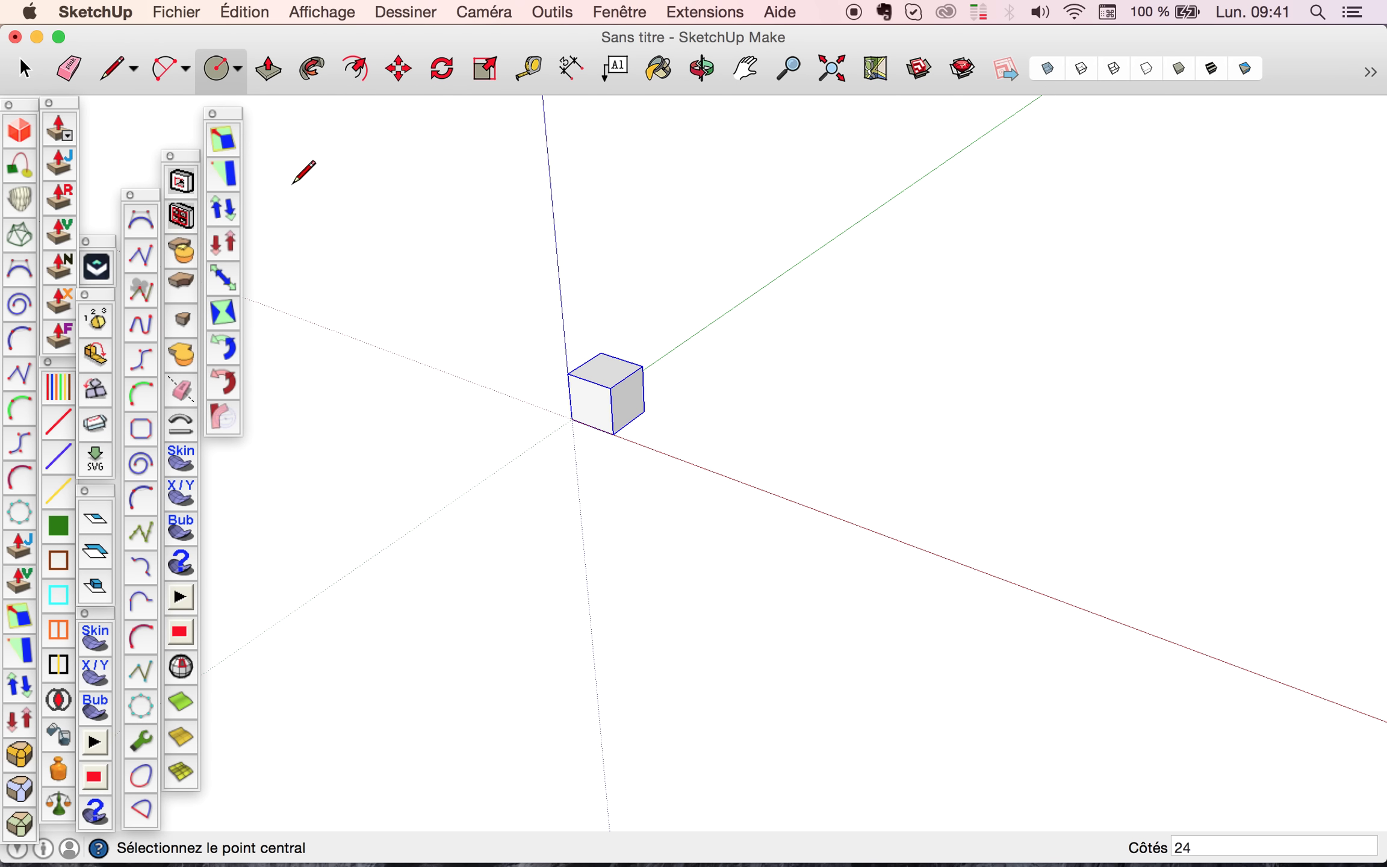
click(709, 441)
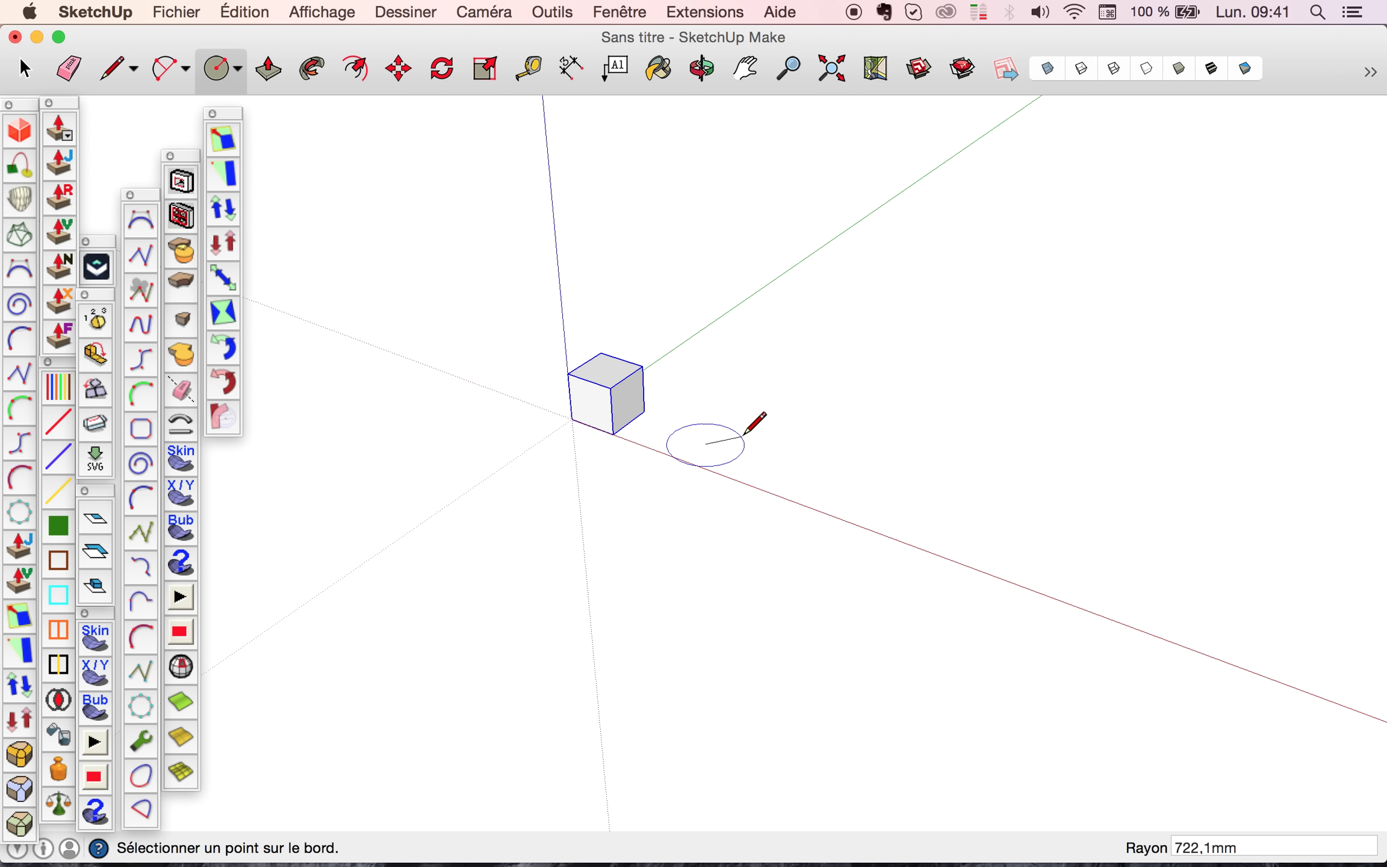
text(500)
key(Return)
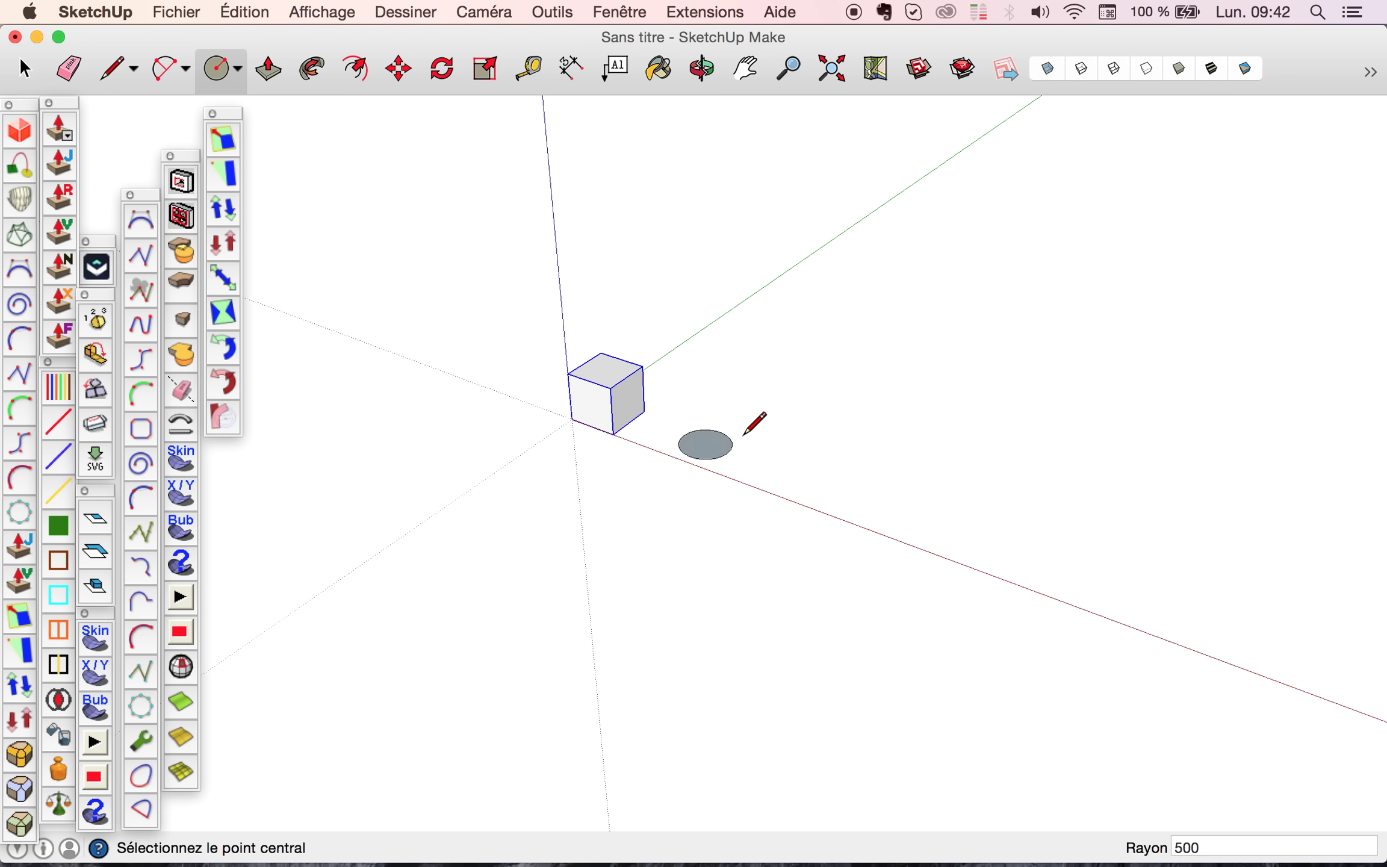
Step: Push/Pull the circular face up by 1000 mm into a cylinder
scroll(716, 446, up, 5)
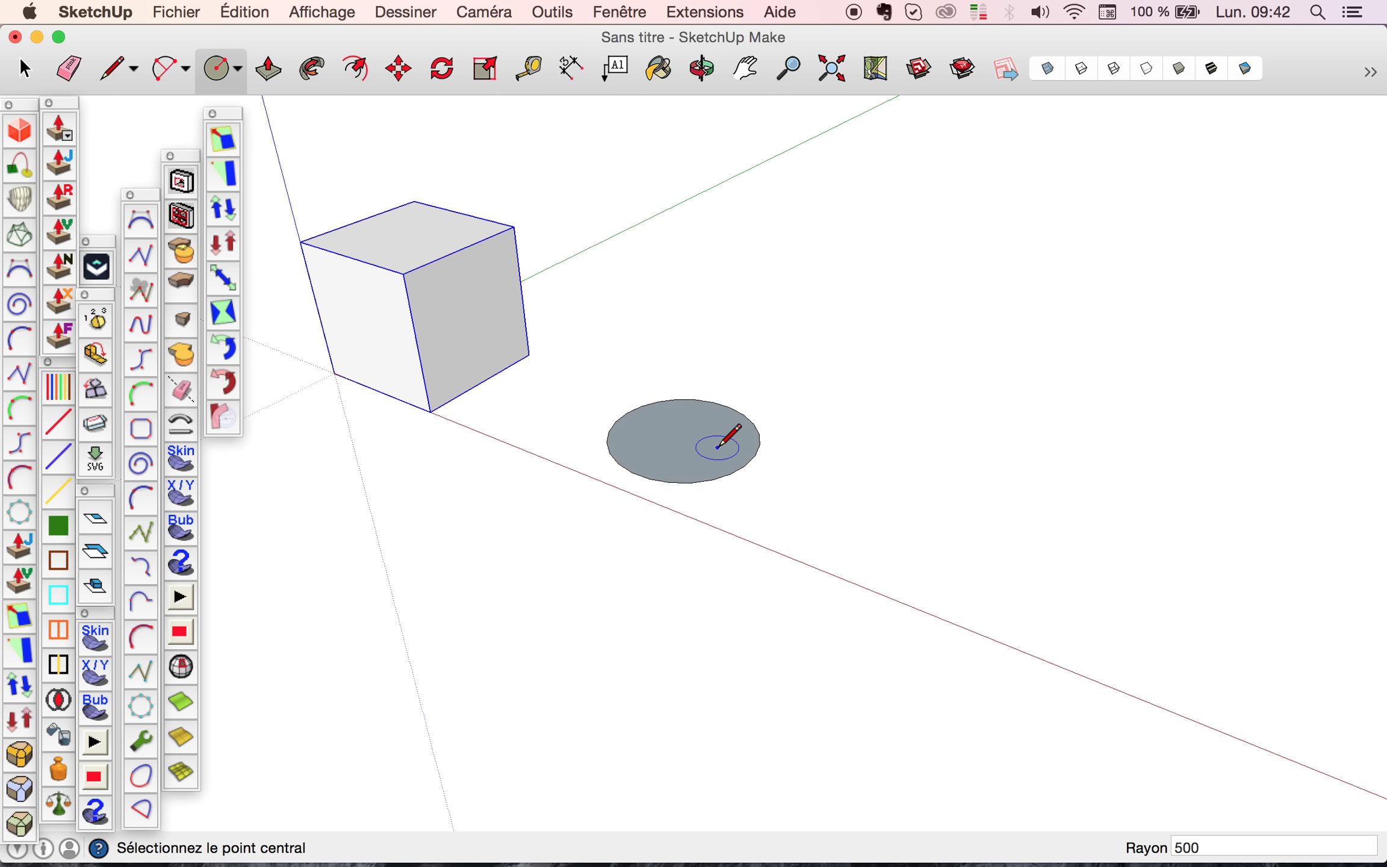
click(269, 71)
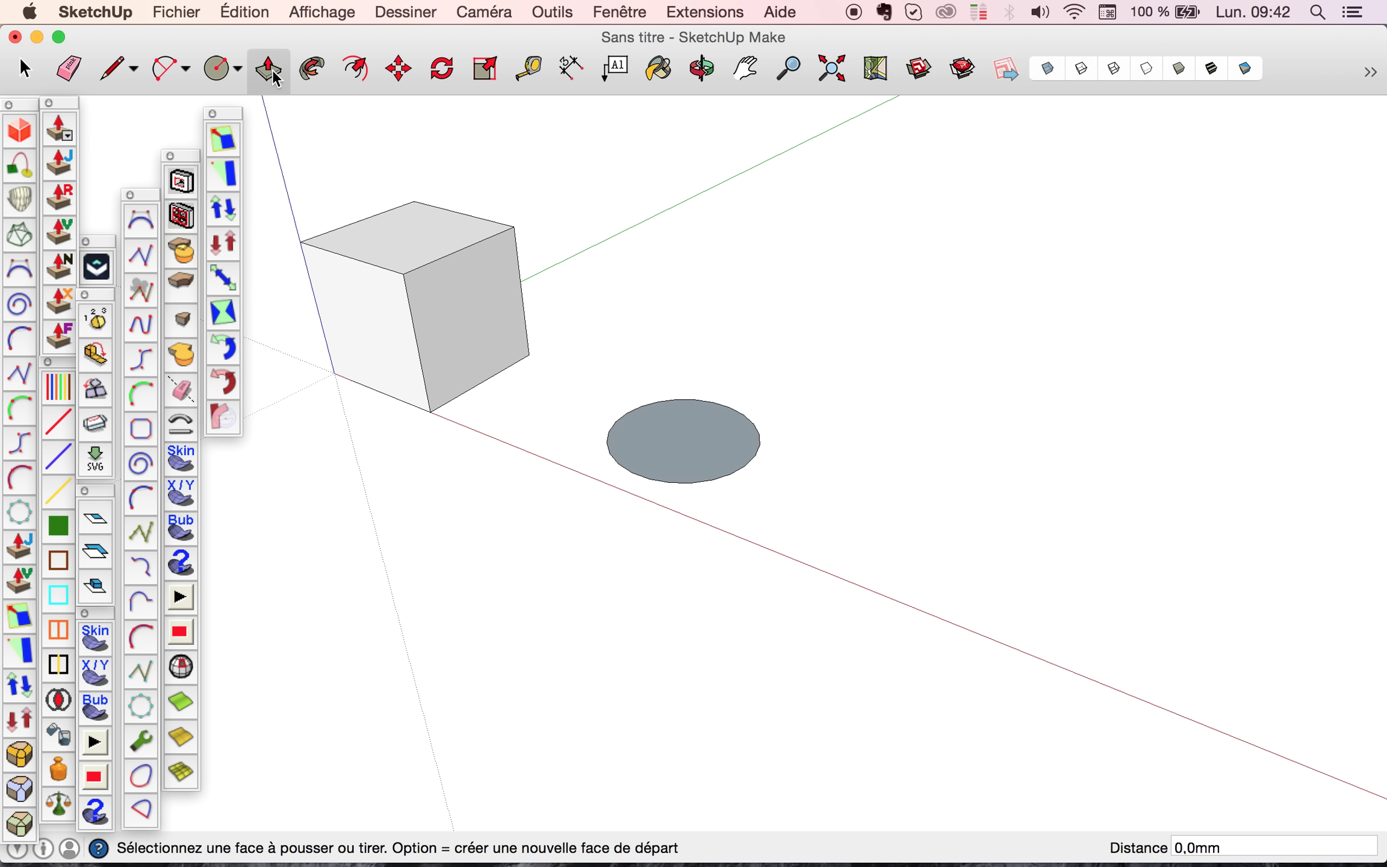
click(672, 434)
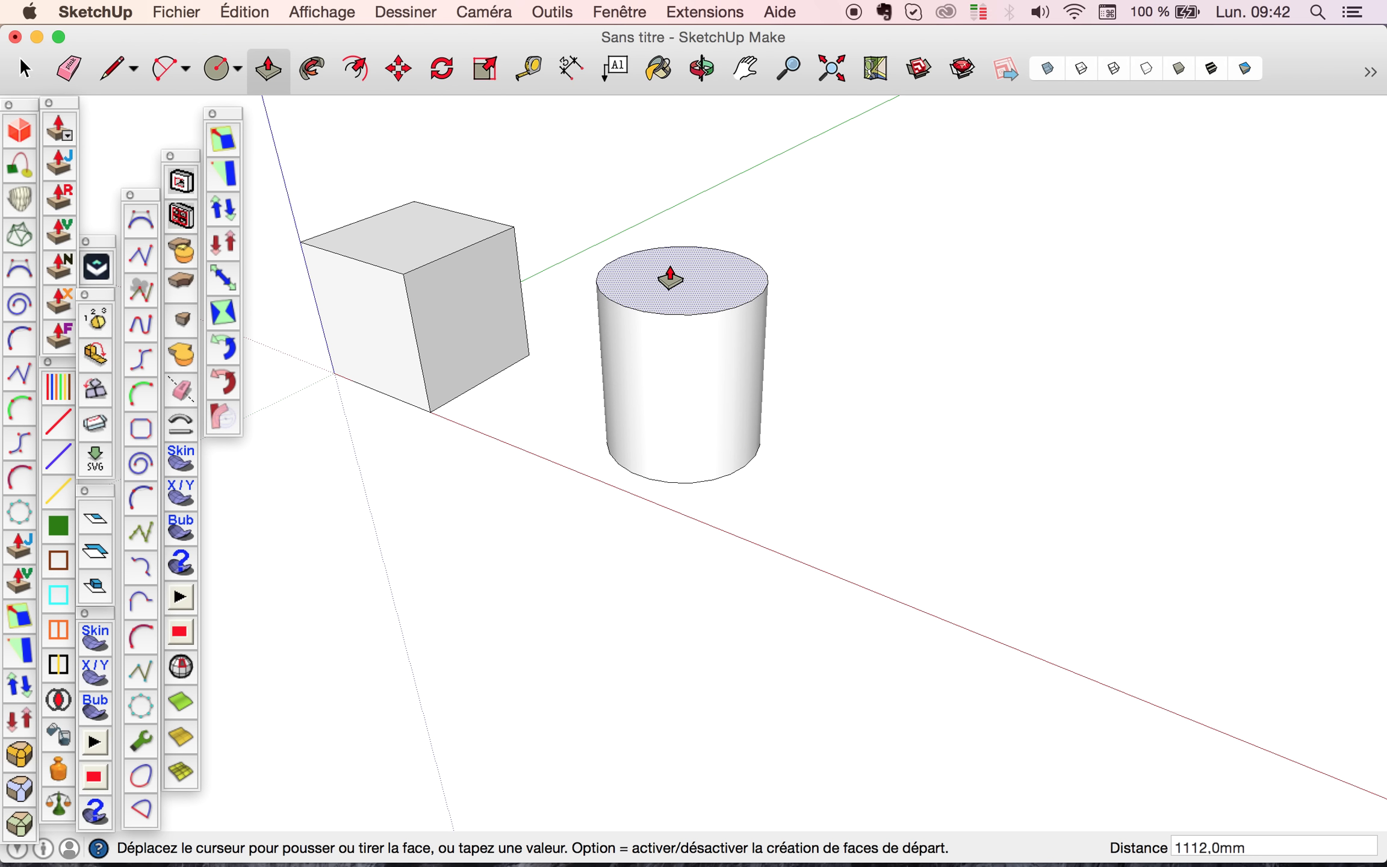
text(1000)
key(Return)
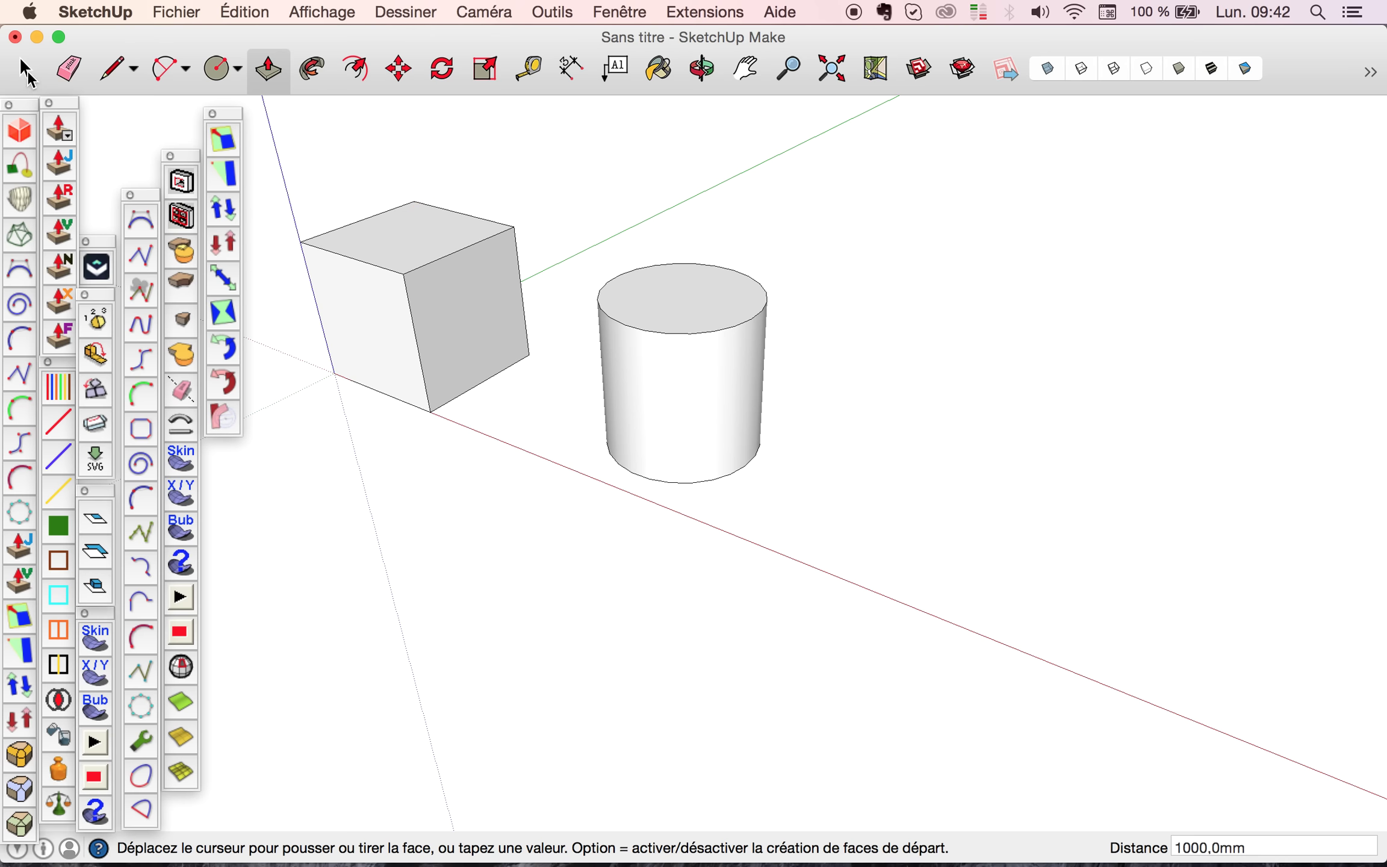
Step: Select all of the cylinder's connected geometry and make it a group
click(25, 69)
triple_click(656, 349)
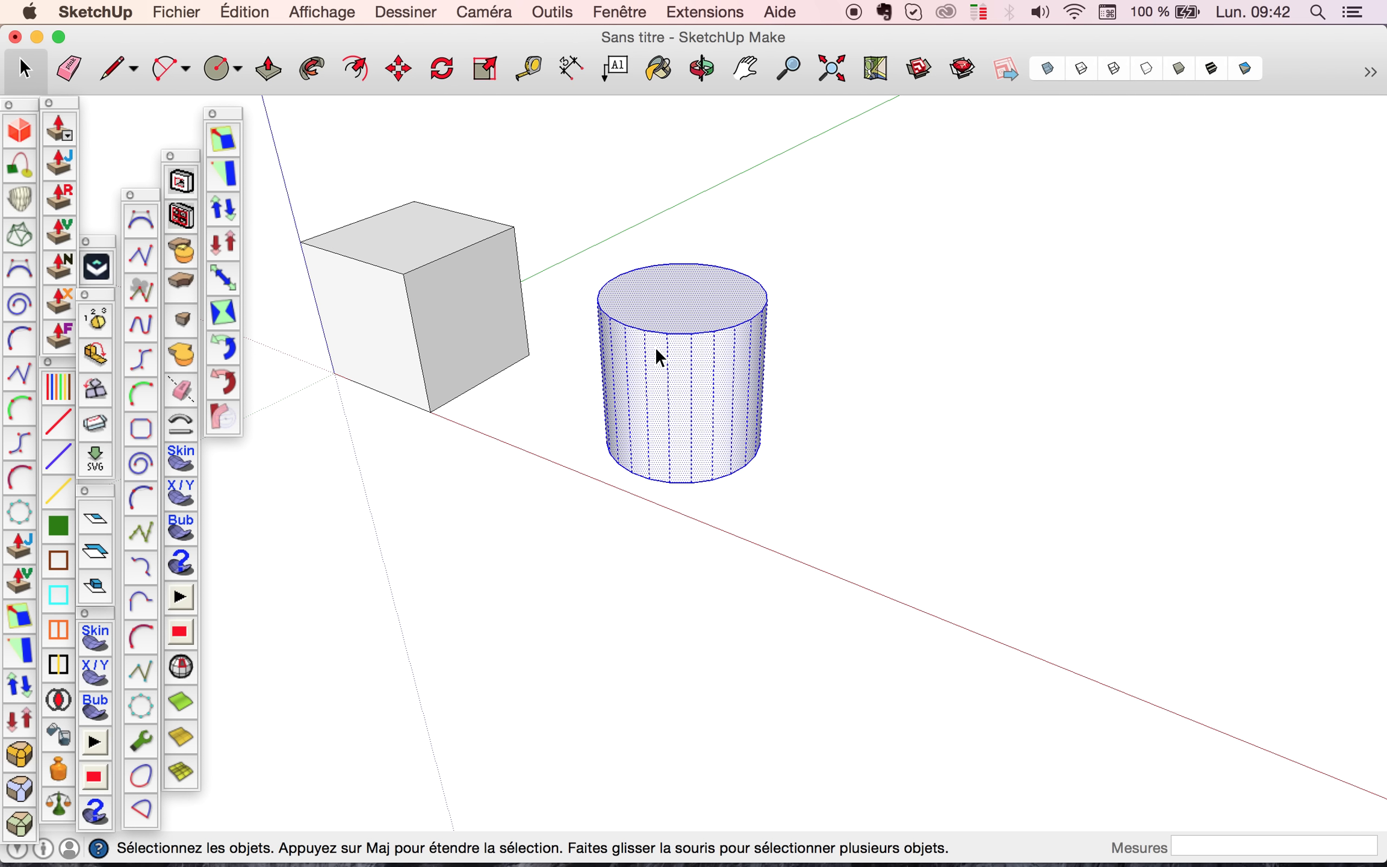
right_click(657, 350)
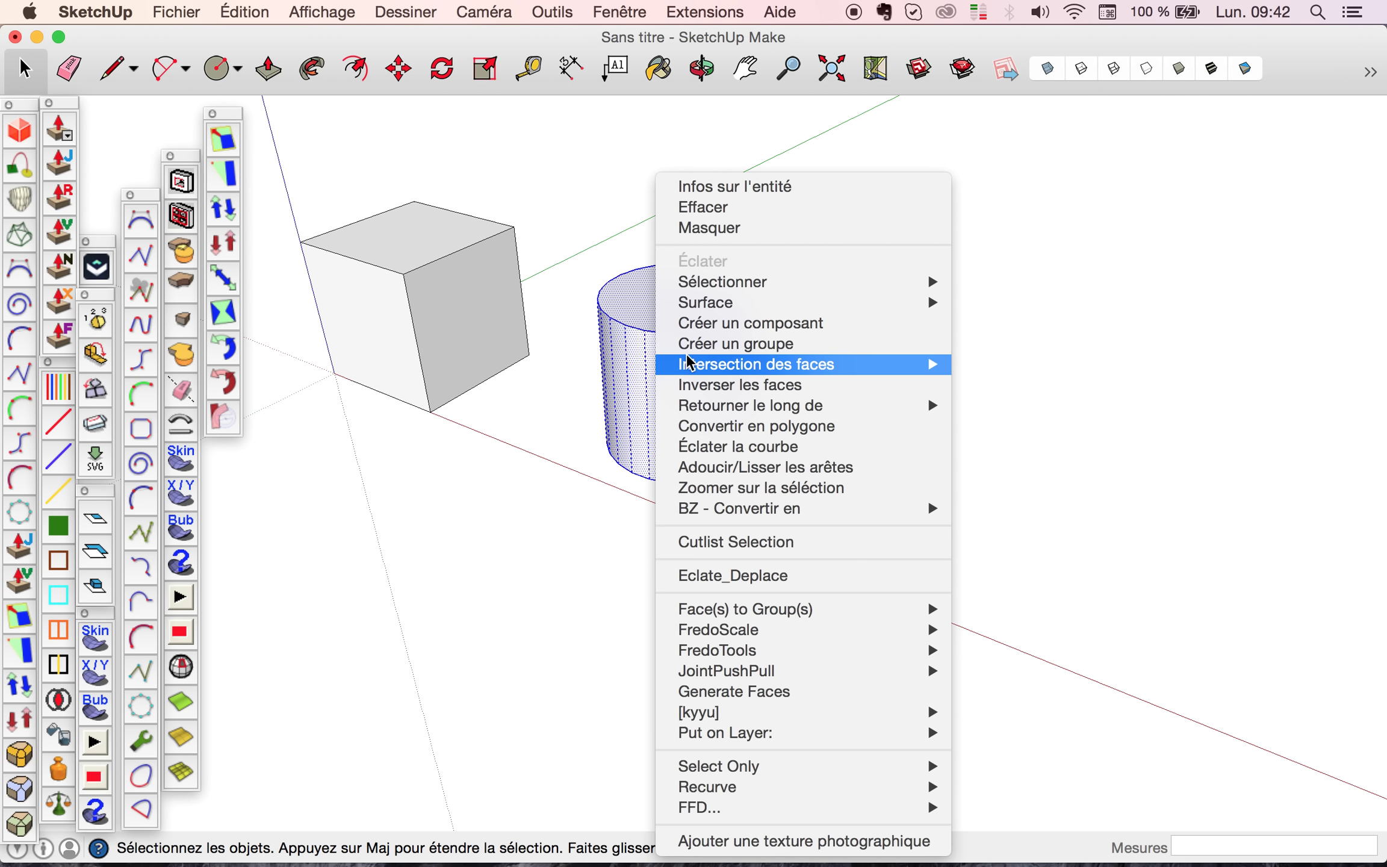
click(719, 346)
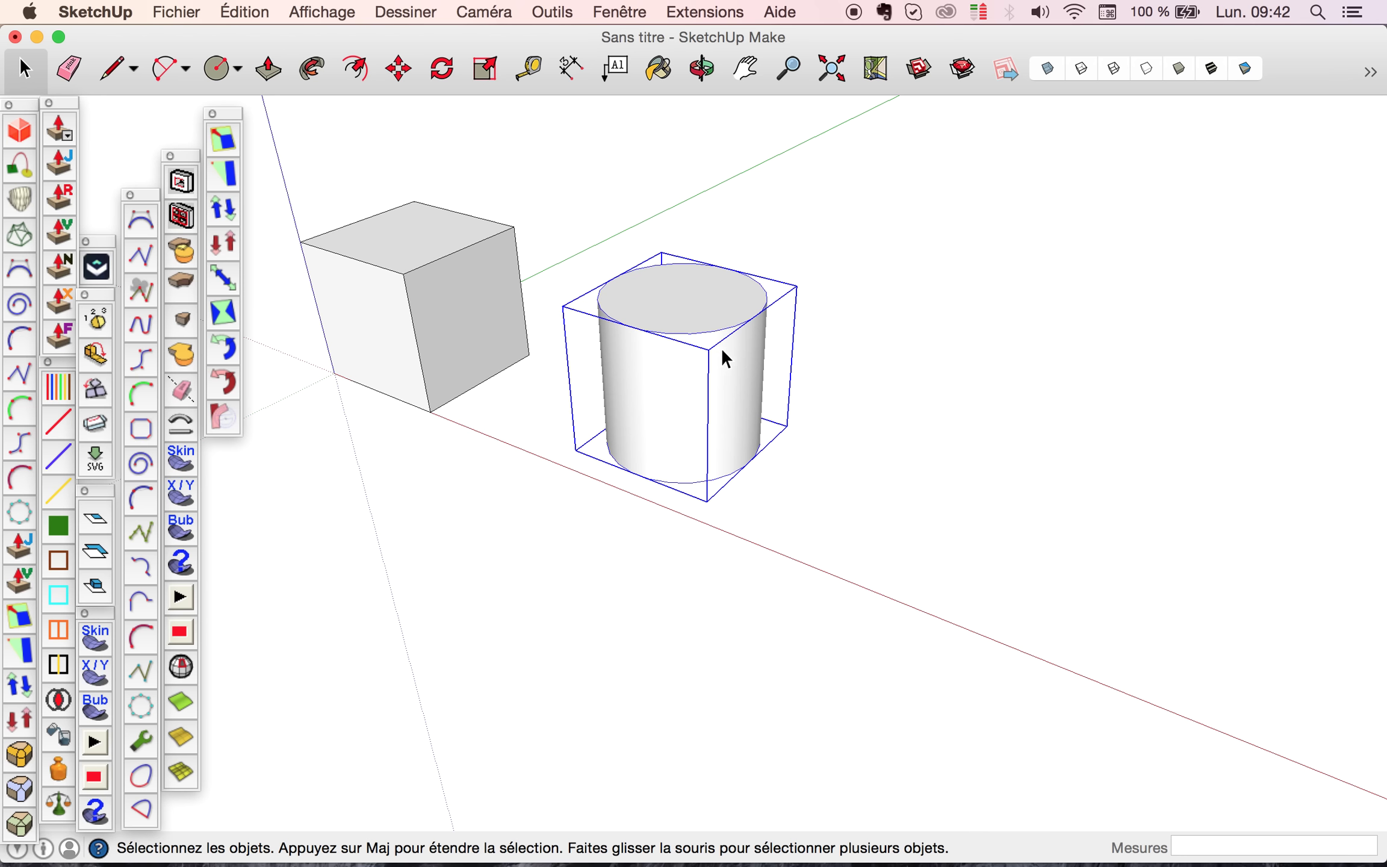
Step: Open the cylinder's group to examine its geometry, select everything inside, and leave the group
click(268, 68)
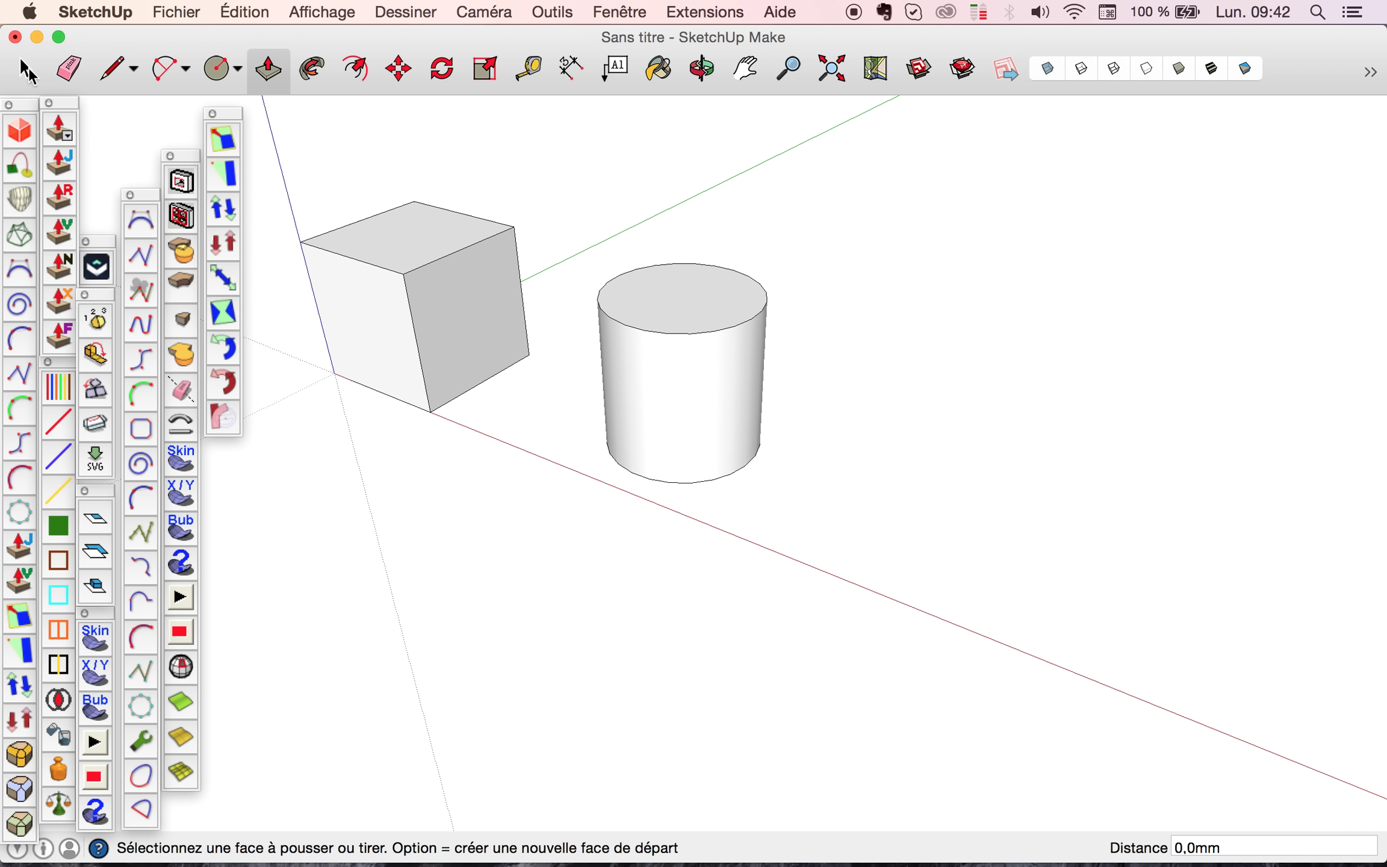
click(8, 59)
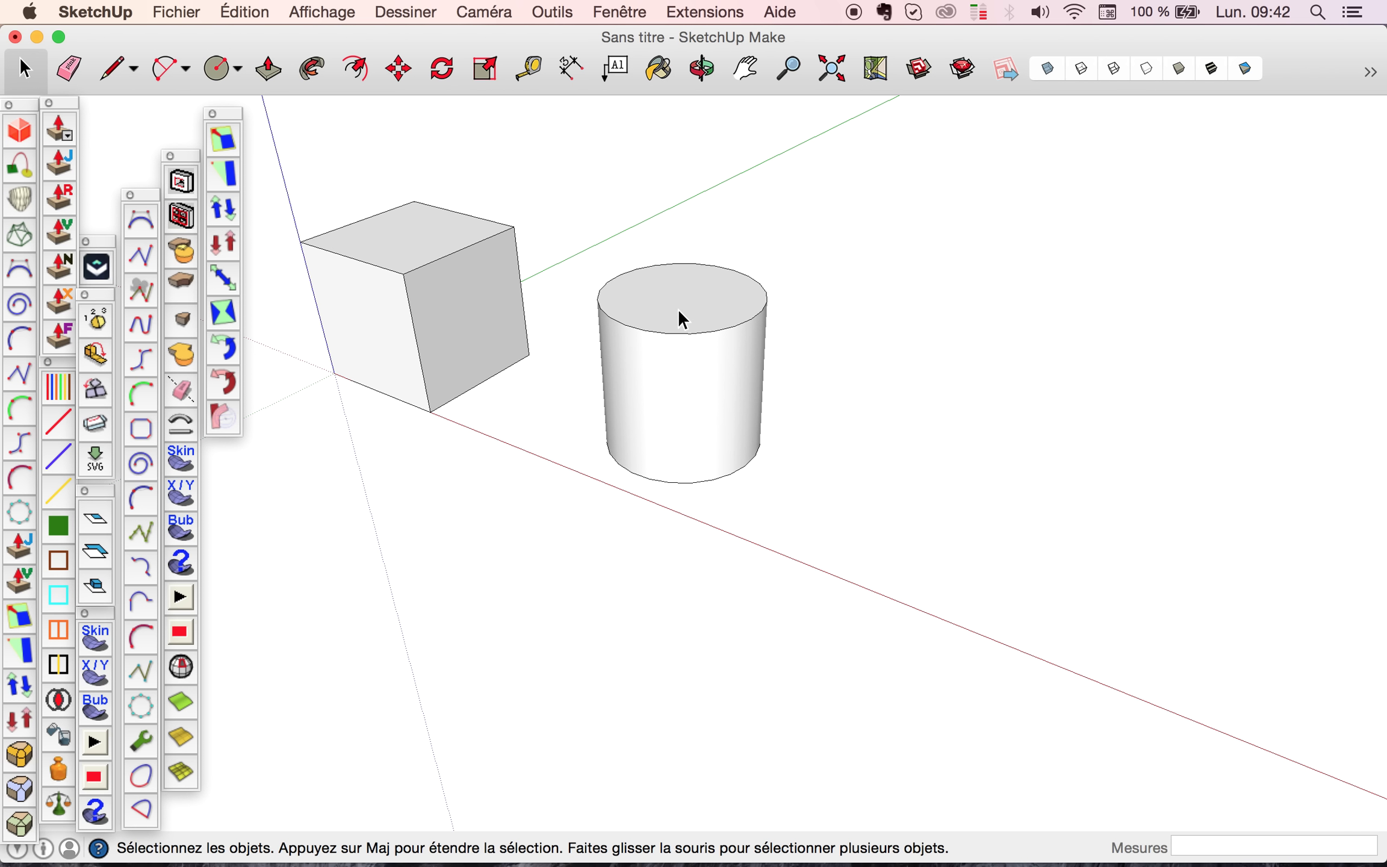
double_click(673, 353)
triple_click(673, 352)
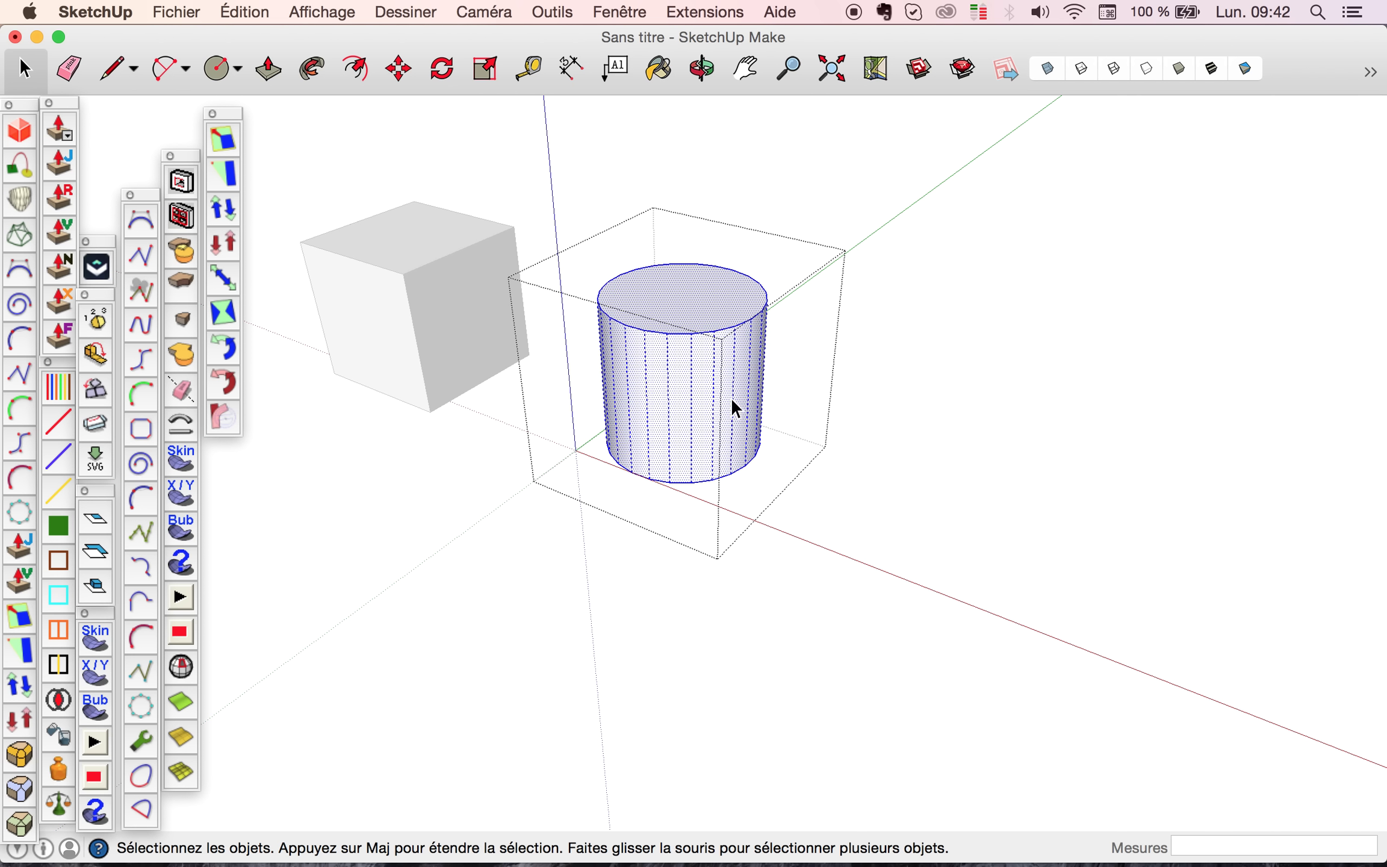
click(398, 279)
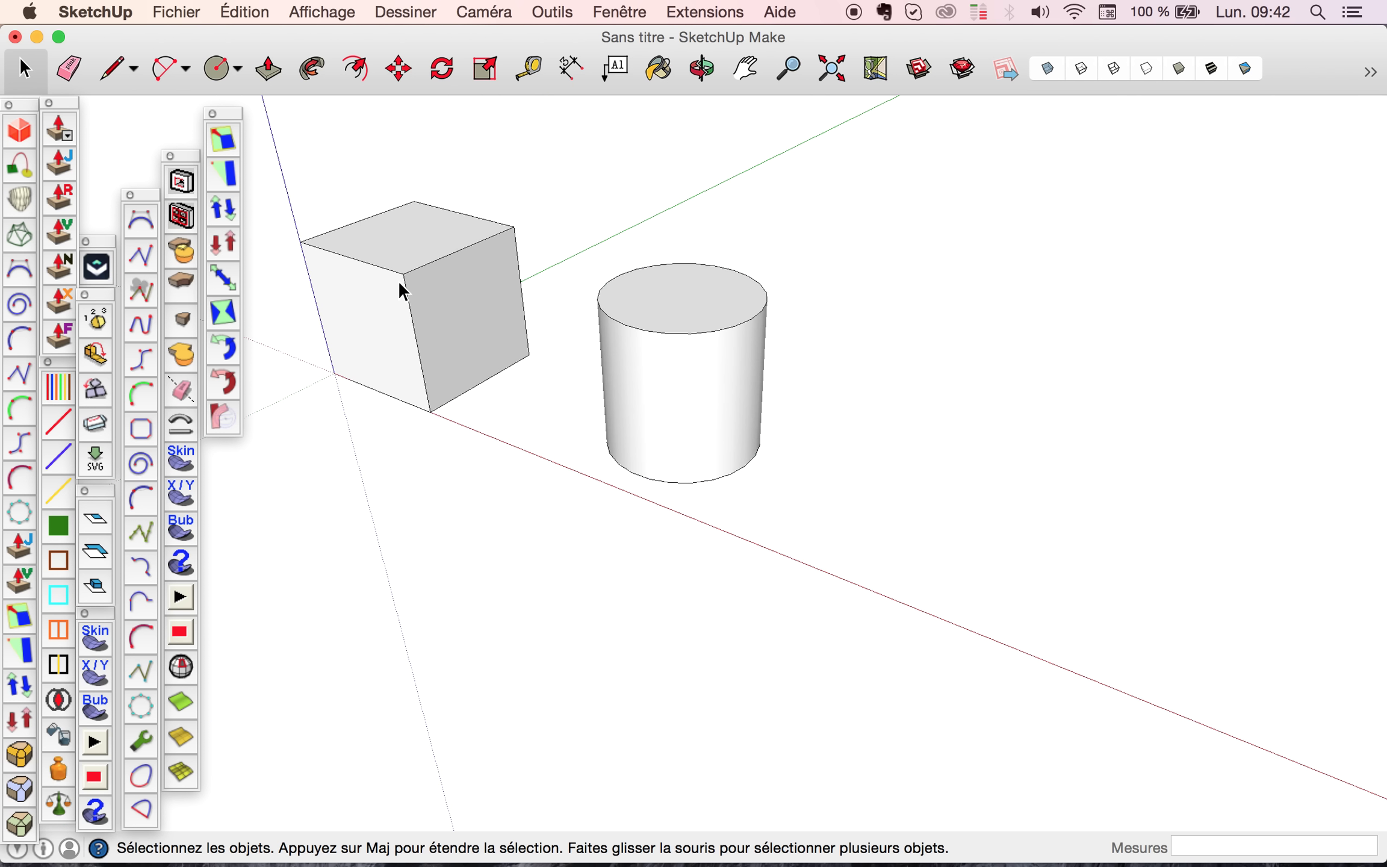
Step: Inspect the faces and edges contained in the grouped cylinder and return to the main model
double_click(680, 349)
triple_click(680, 350)
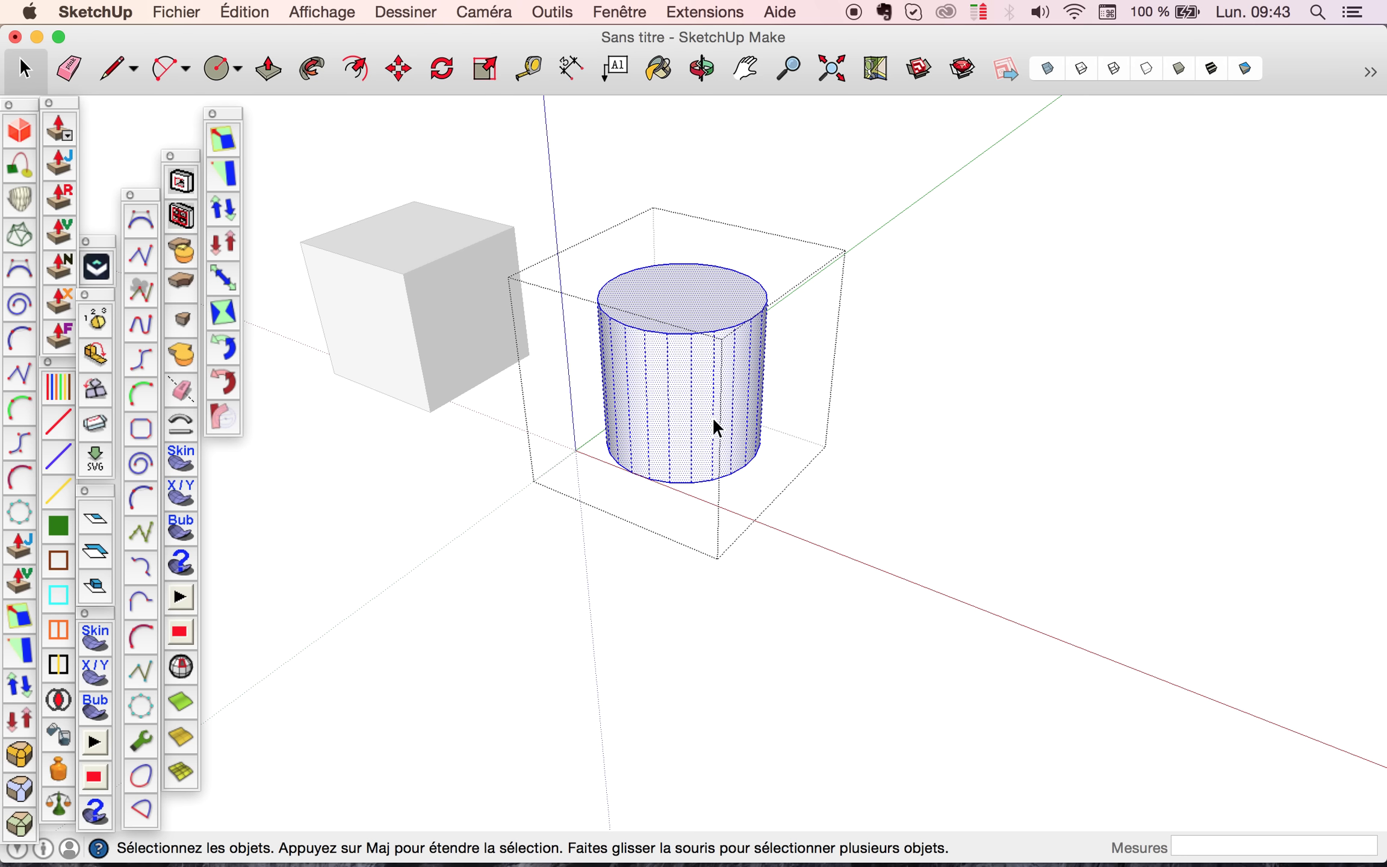
click(809, 452)
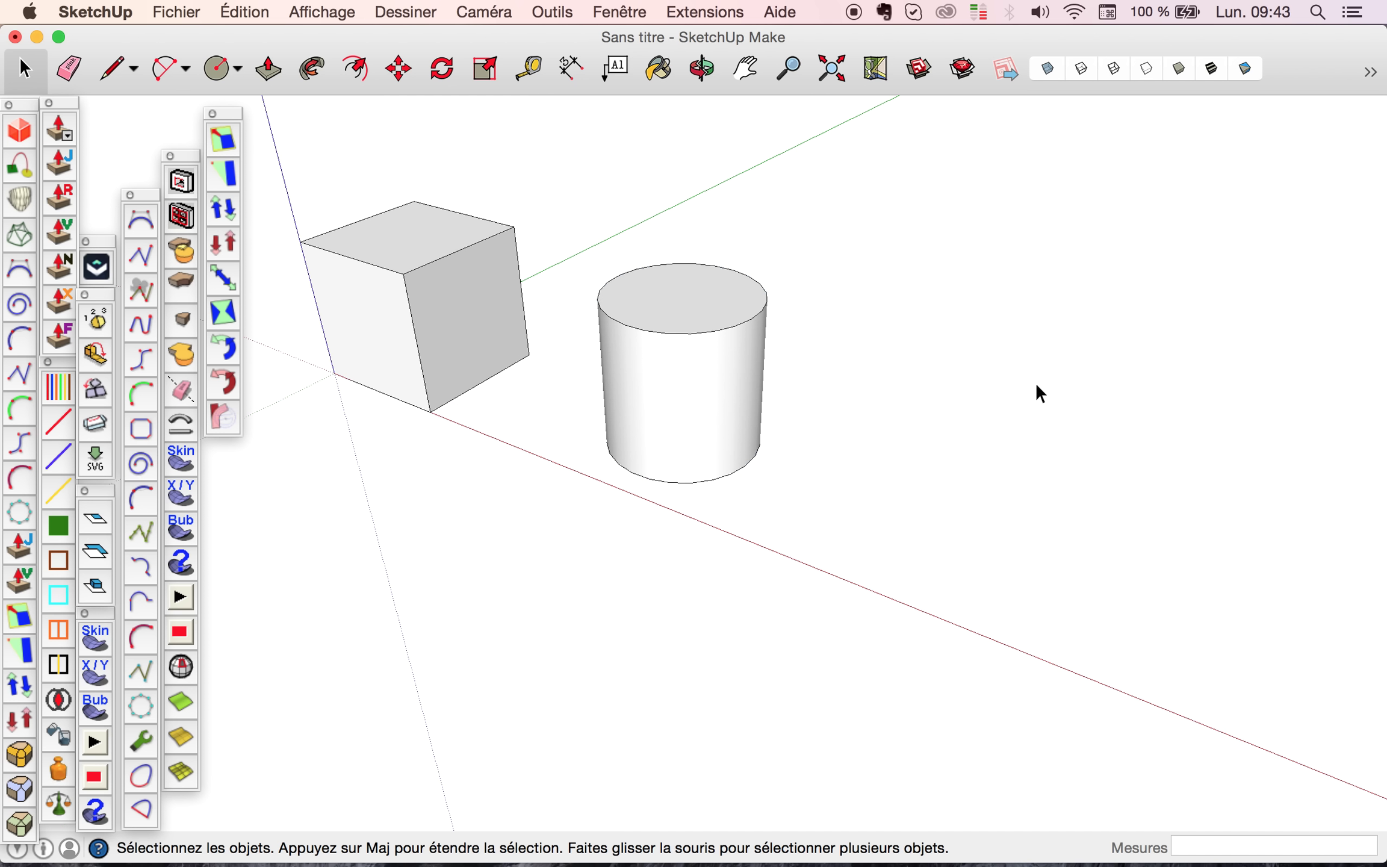
Step: Copy the cylinder group 2000 mm along the red axis
click(684, 381)
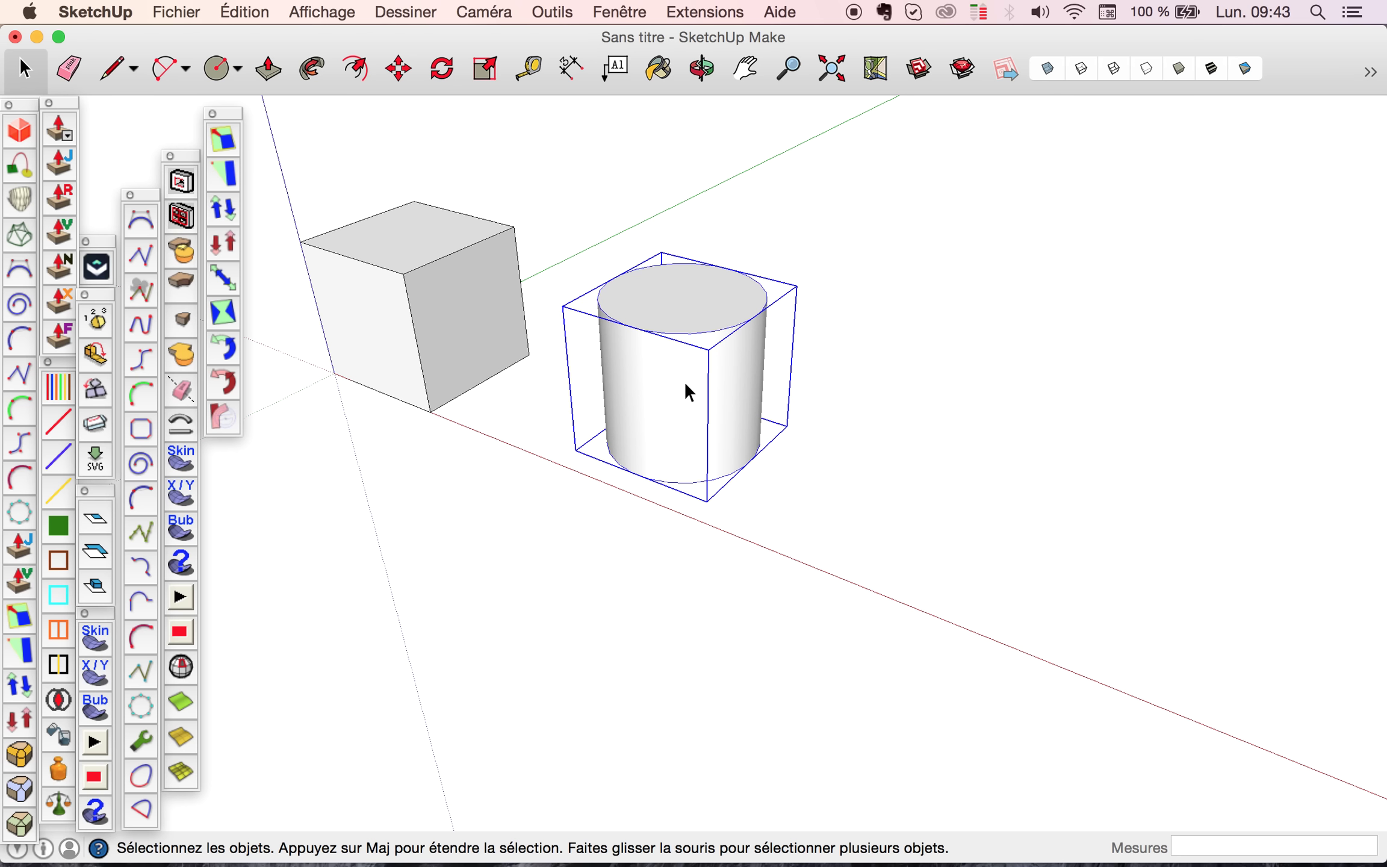
click(399, 70)
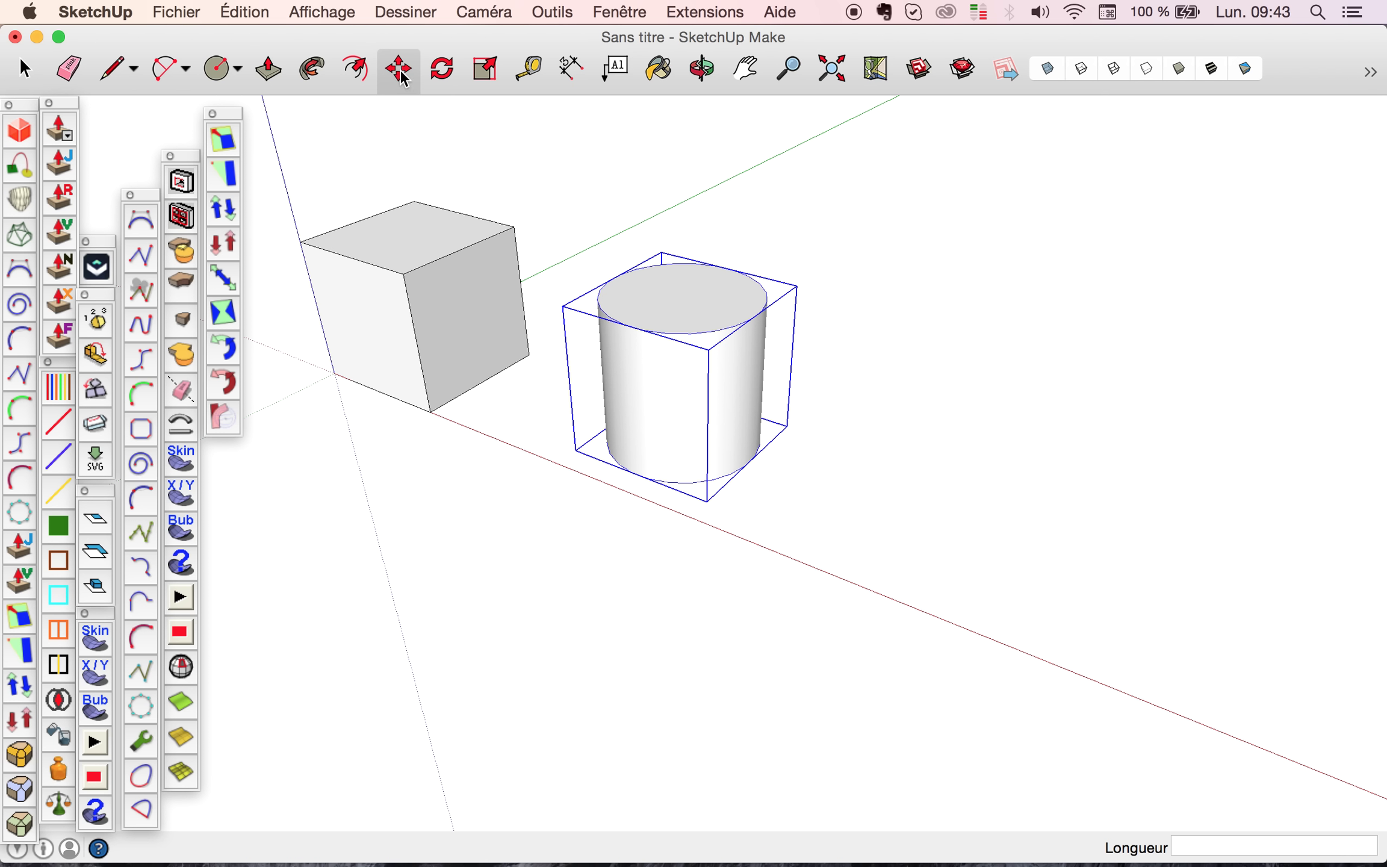
click(588, 496)
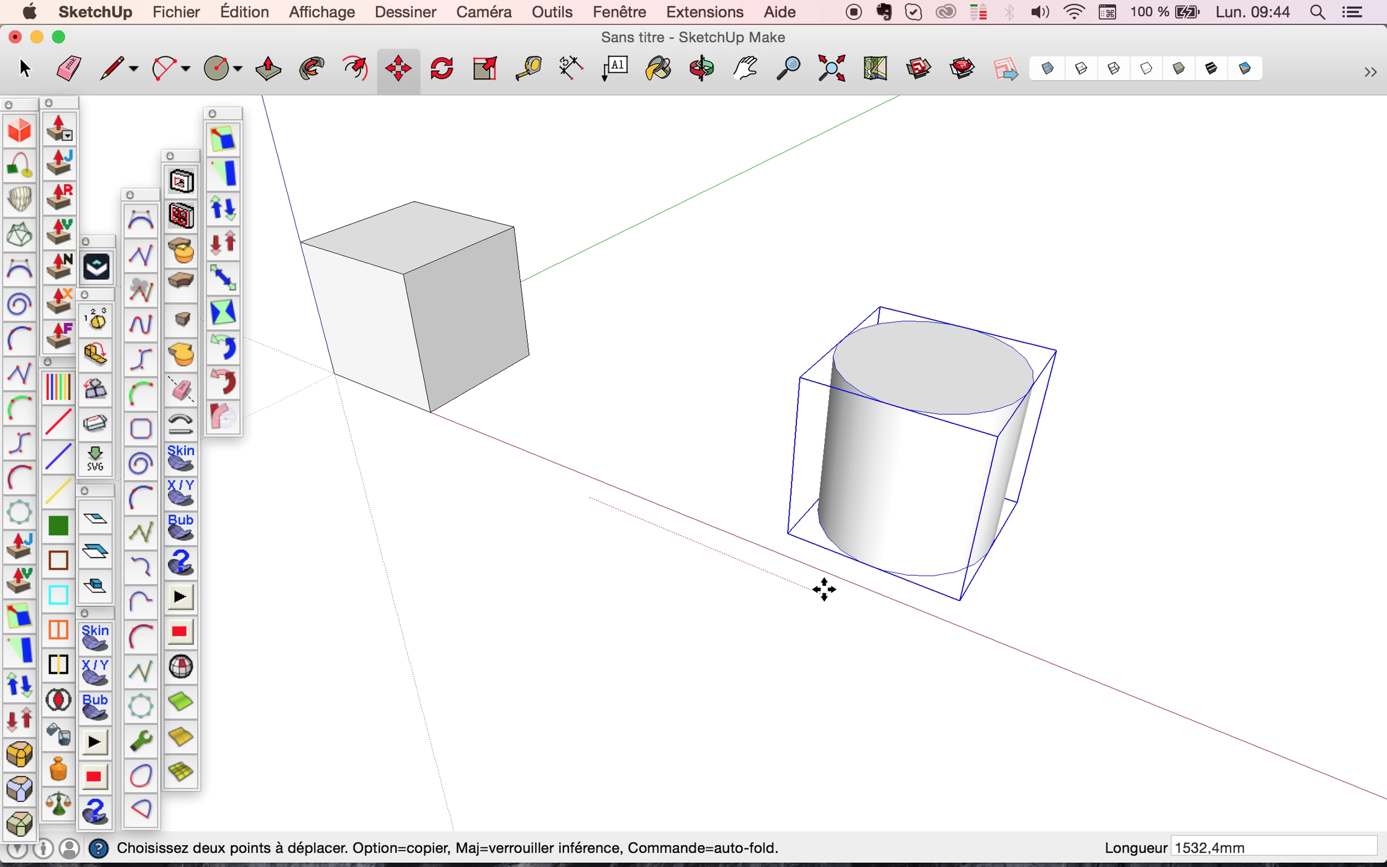
key(alt)
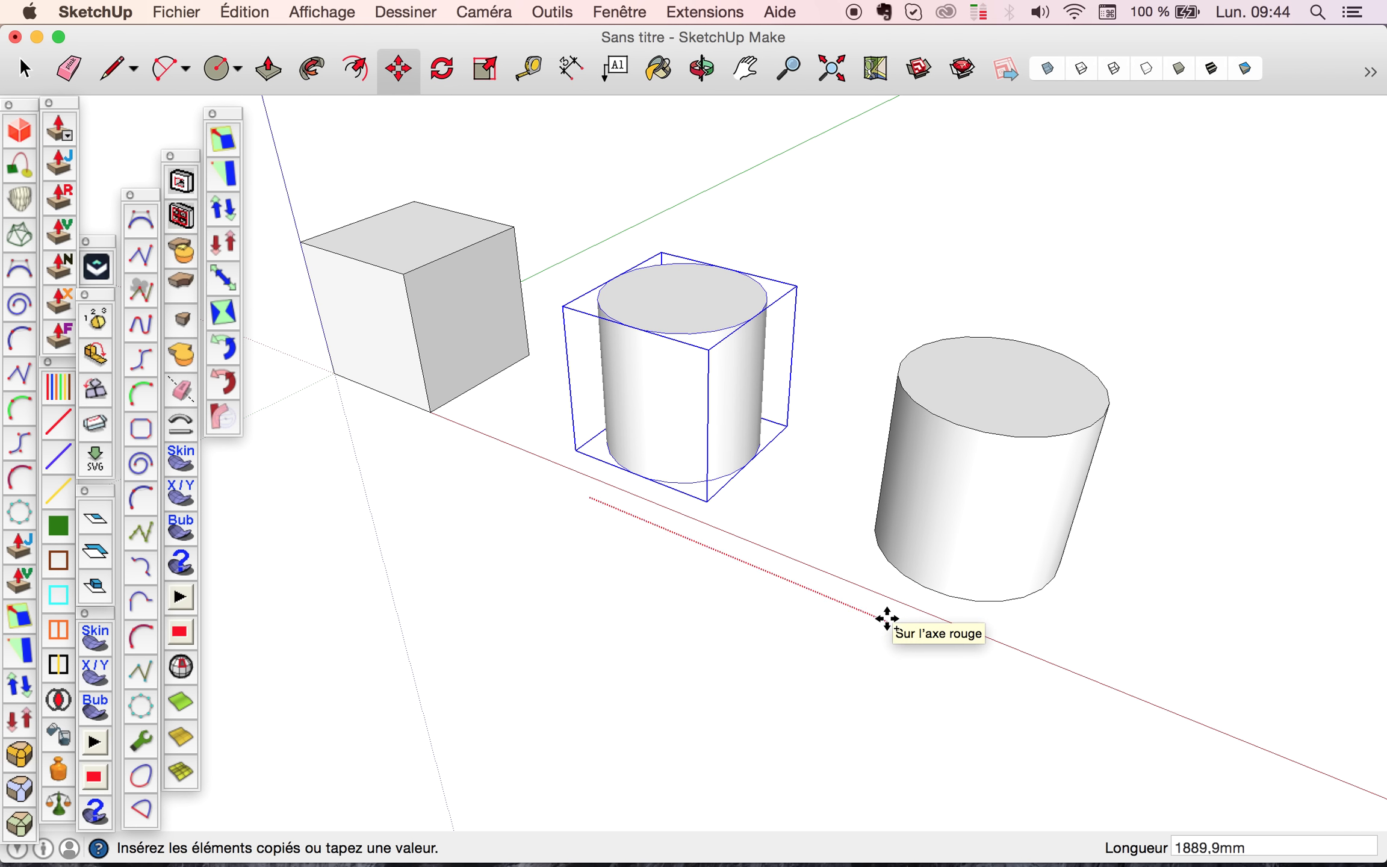
text(2000)
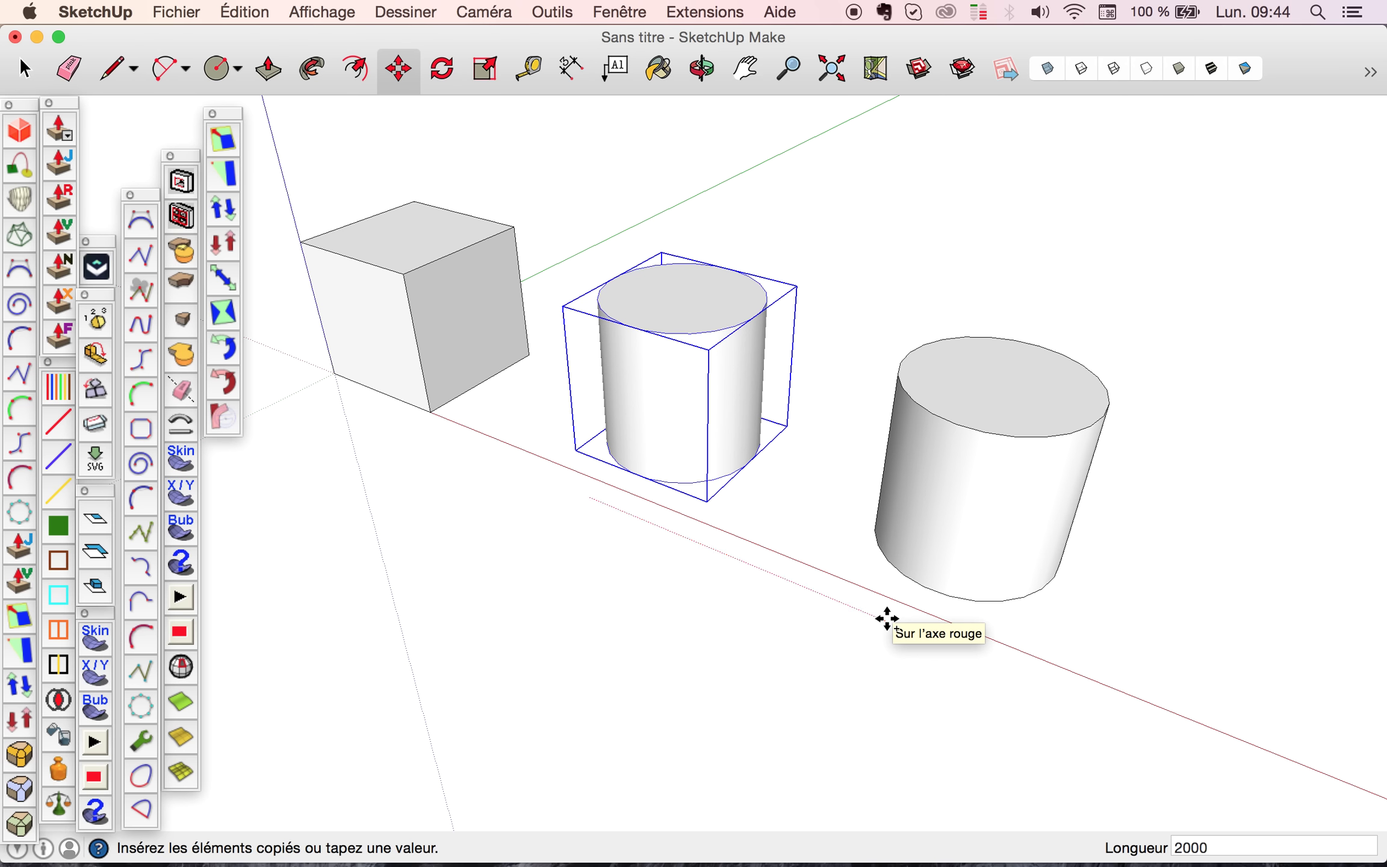
key(Return)
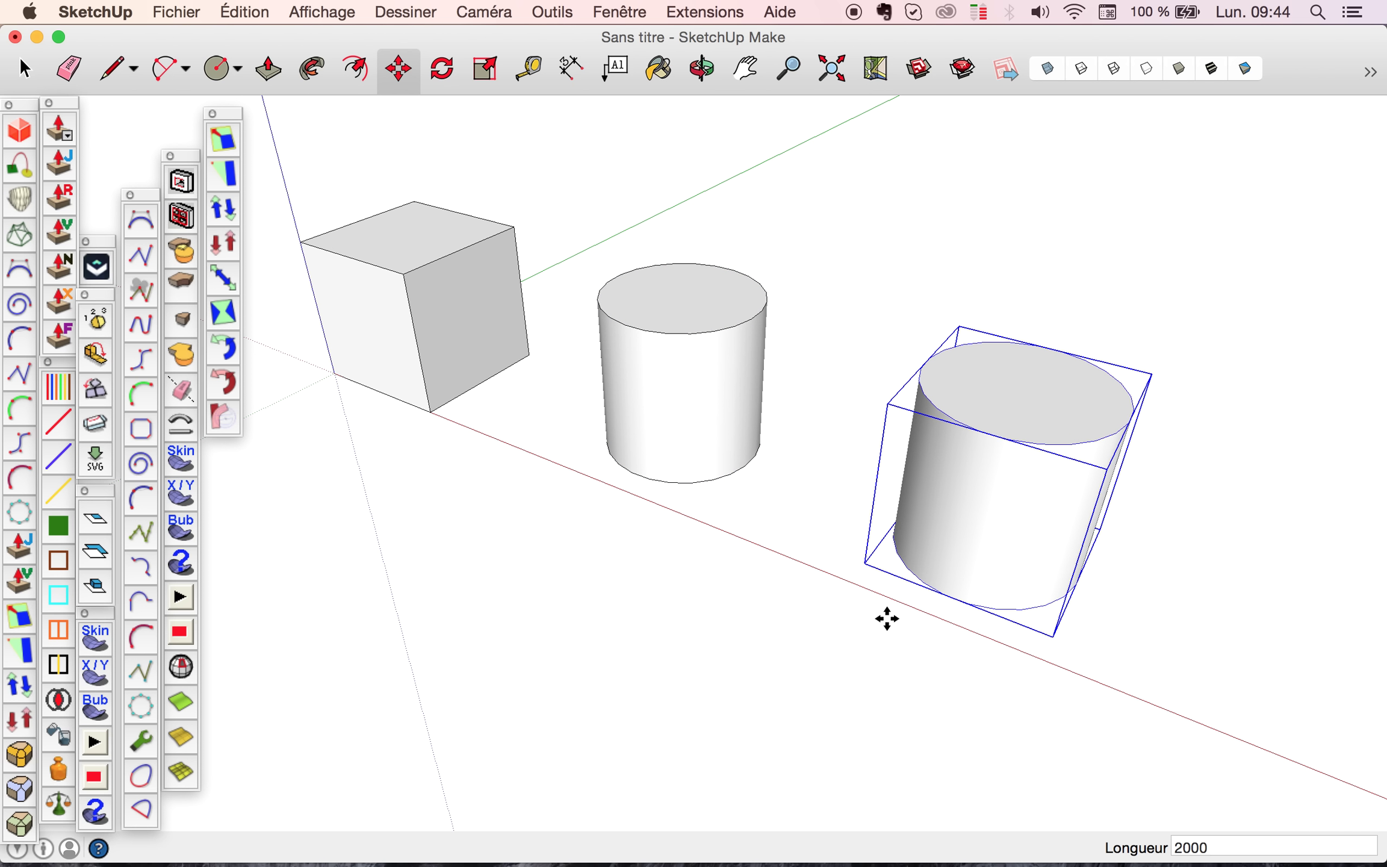
Step: Open the copied cylinder's group and select its top face for the Scale tool
scroll(640, 358, down, 2)
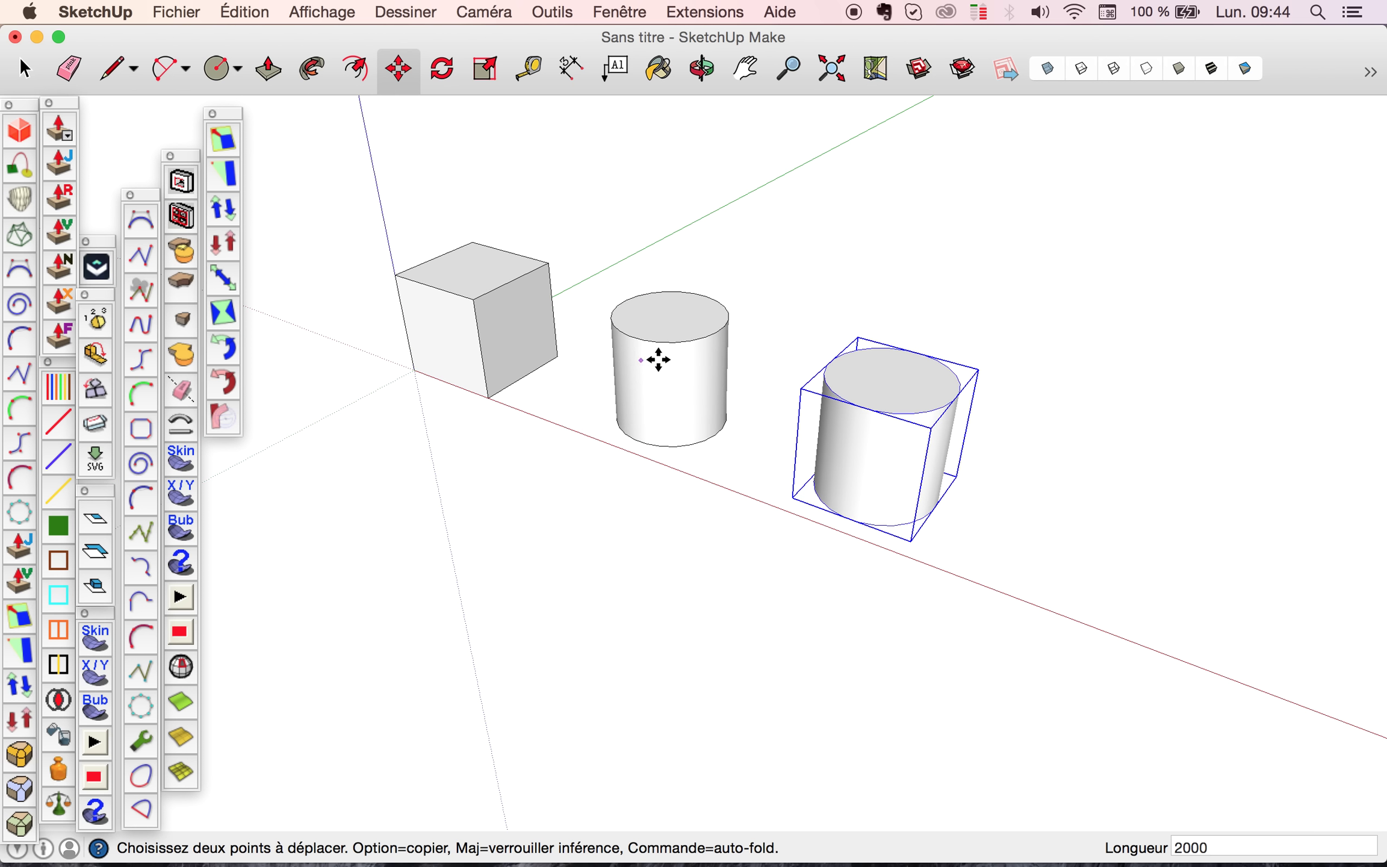
scroll(883, 428, up, 4)
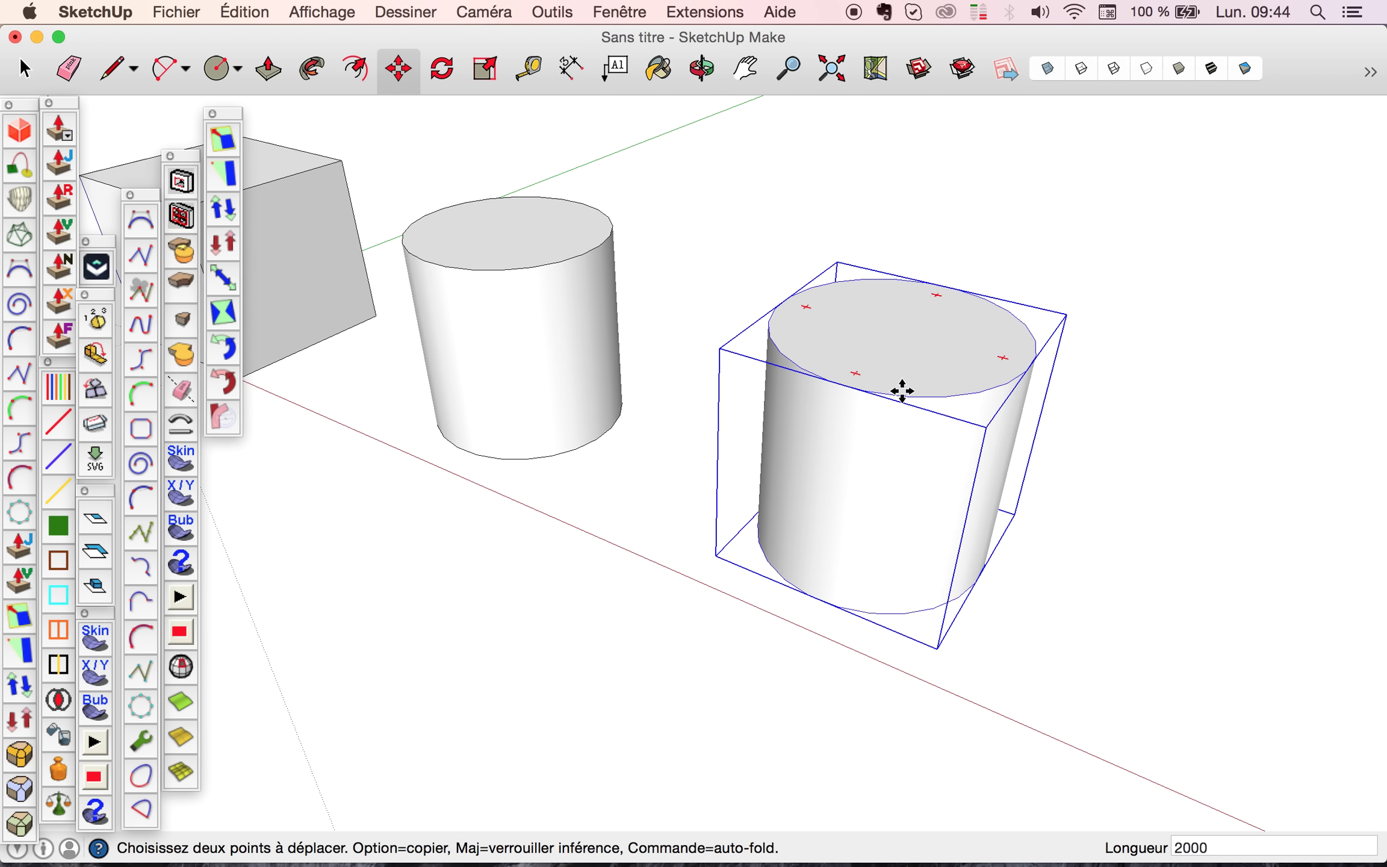
key(space)
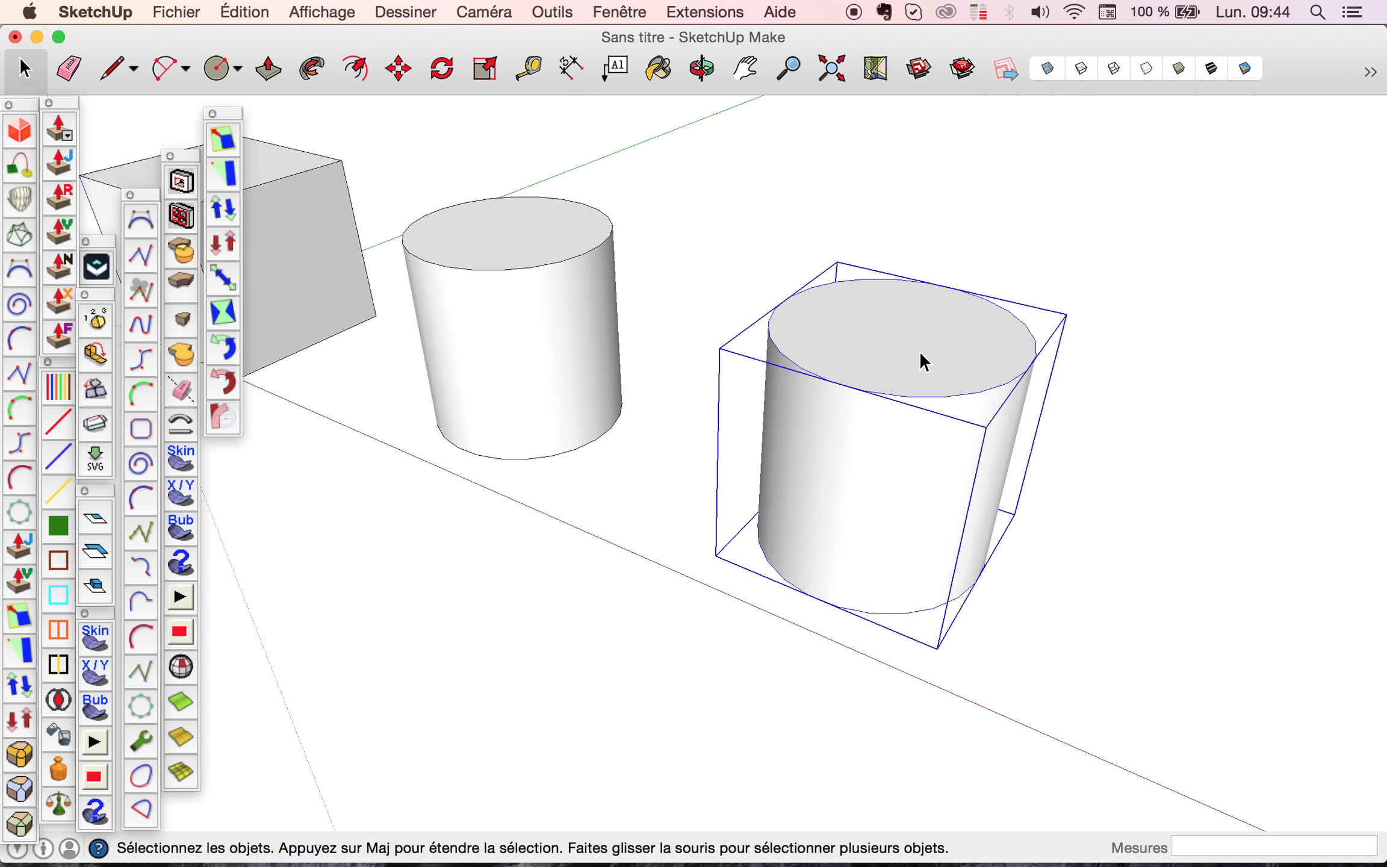
triple_click(918, 351)
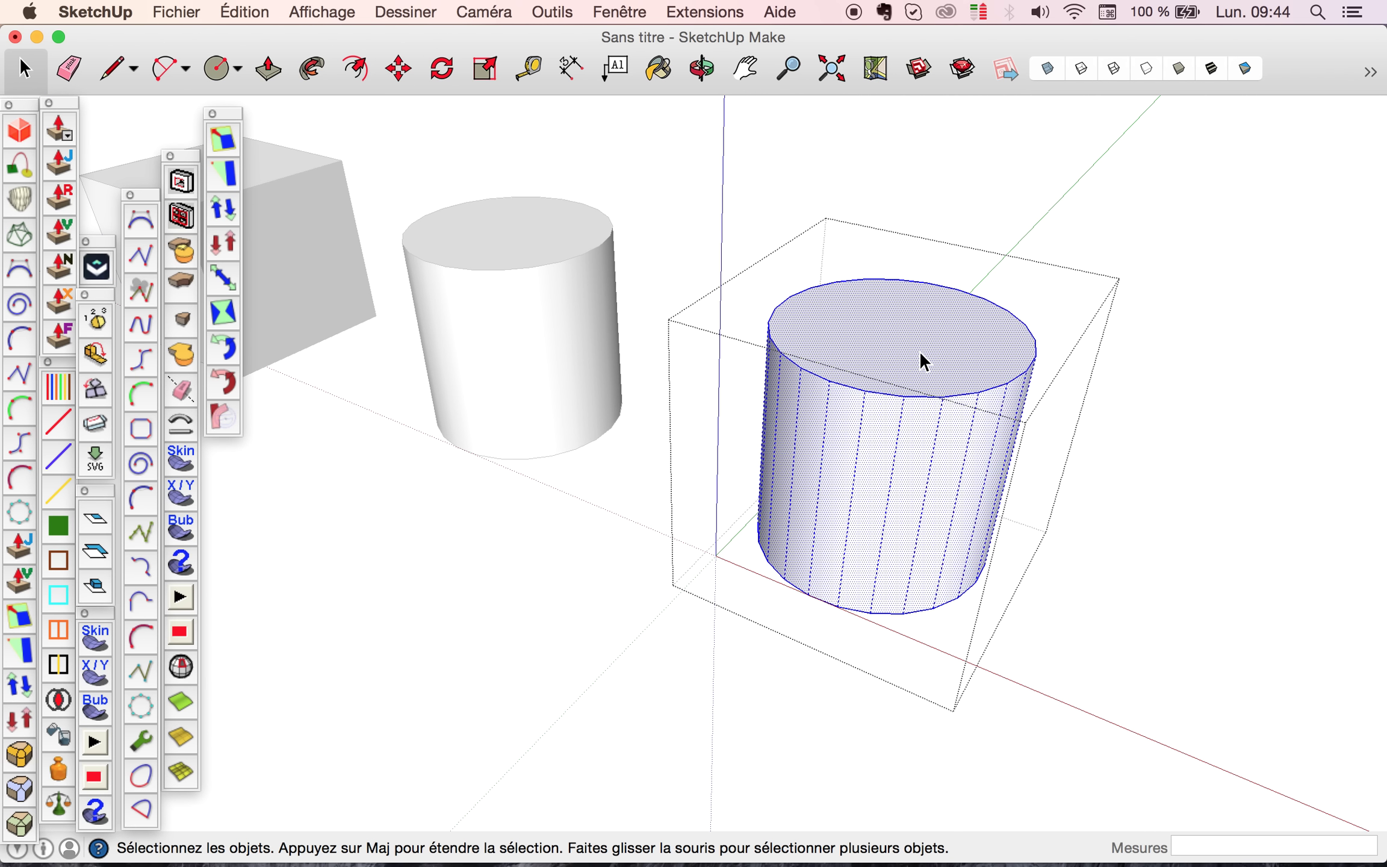
click(919, 353)
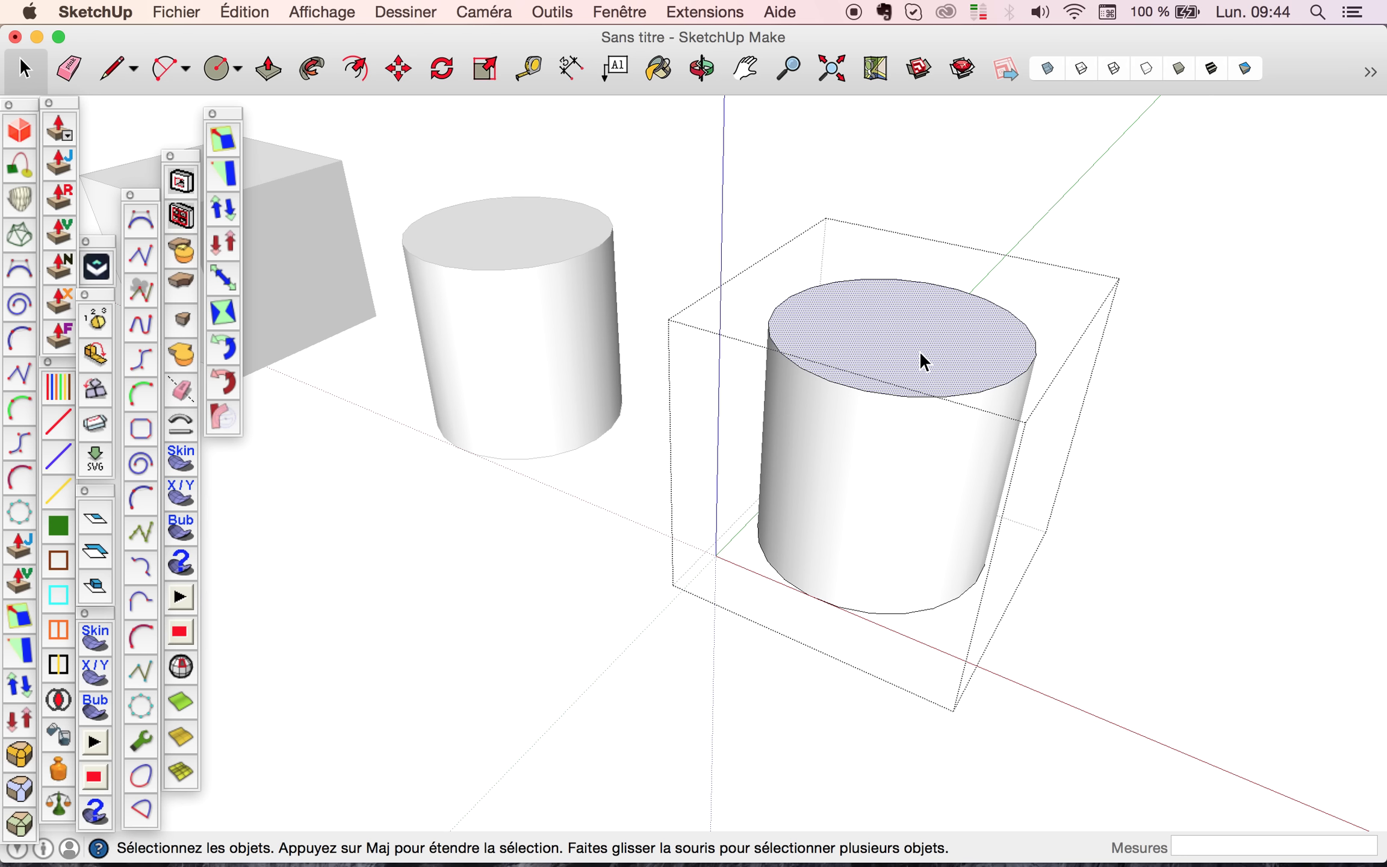
click(485, 68)
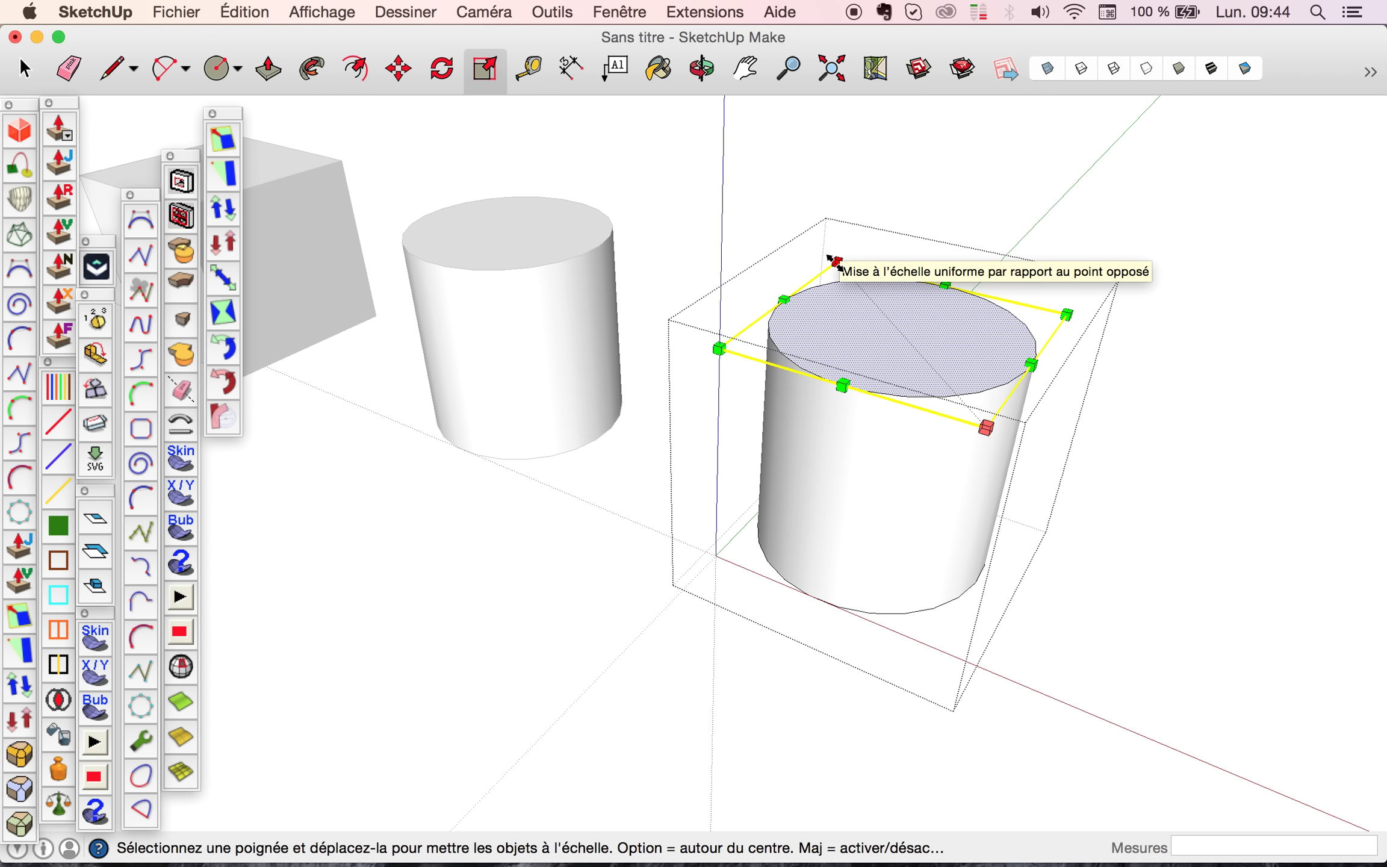
drag(834, 261, 926, 350)
key(Escape)
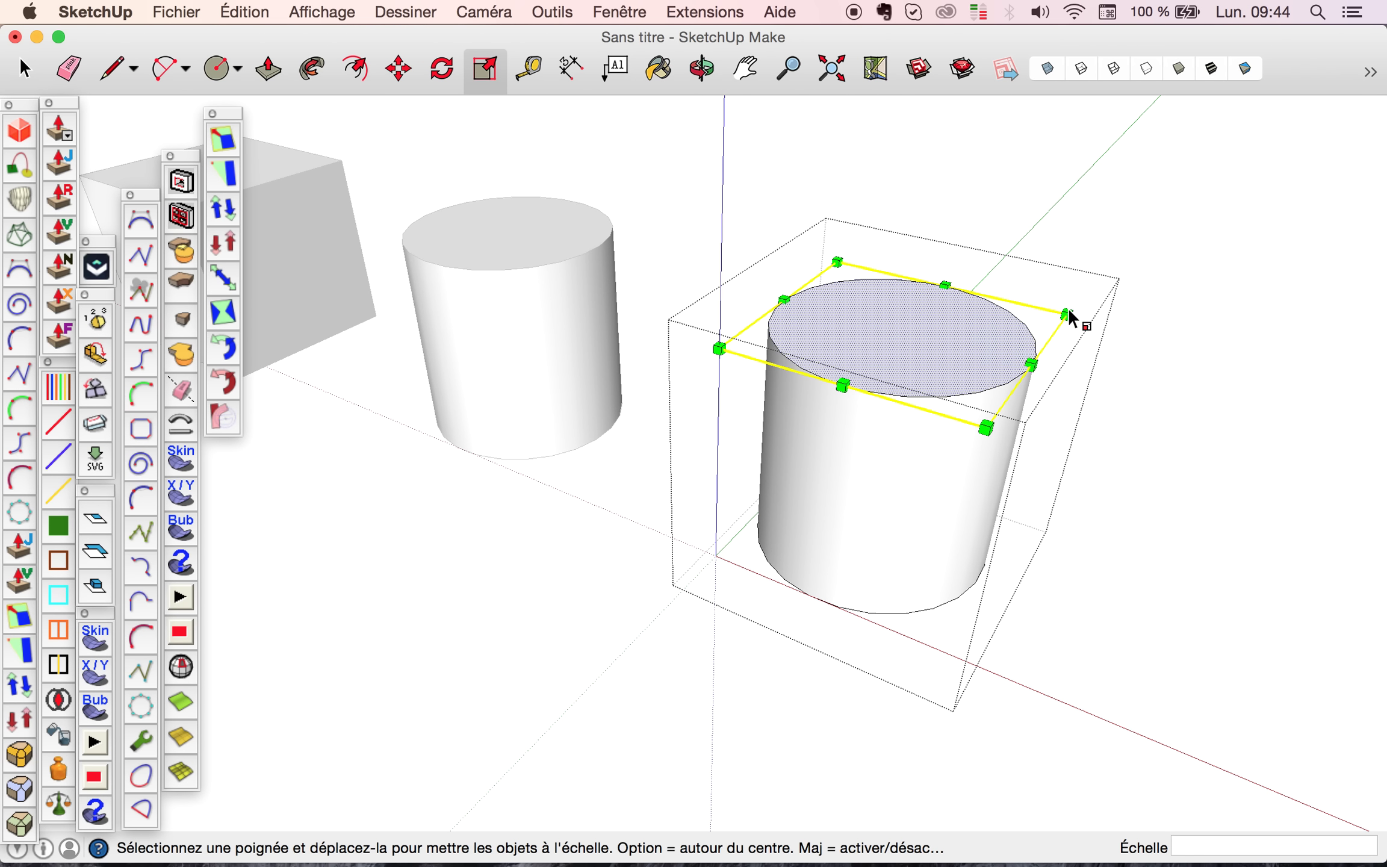
drag(1031, 363, 874, 324)
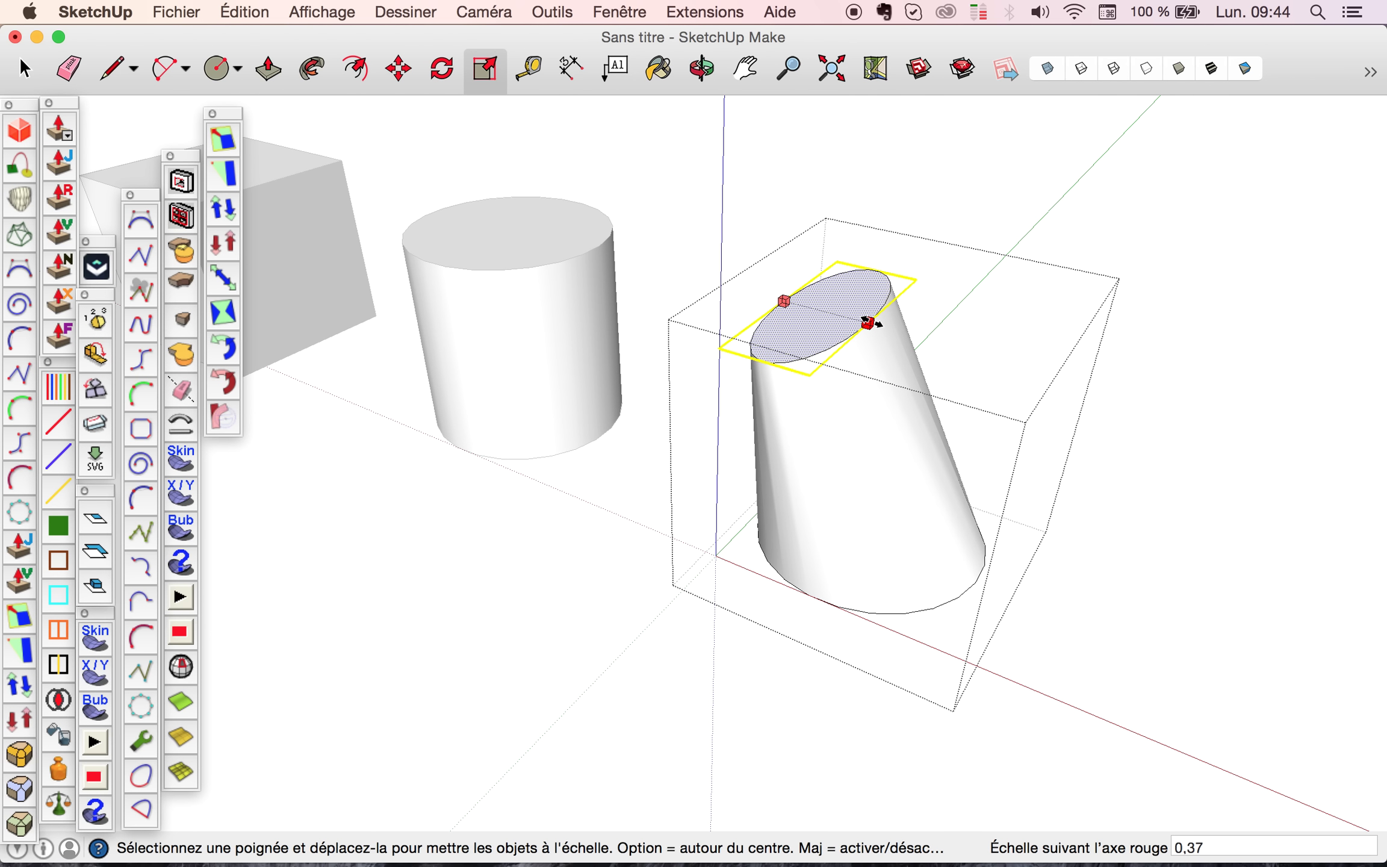
key(Escape)
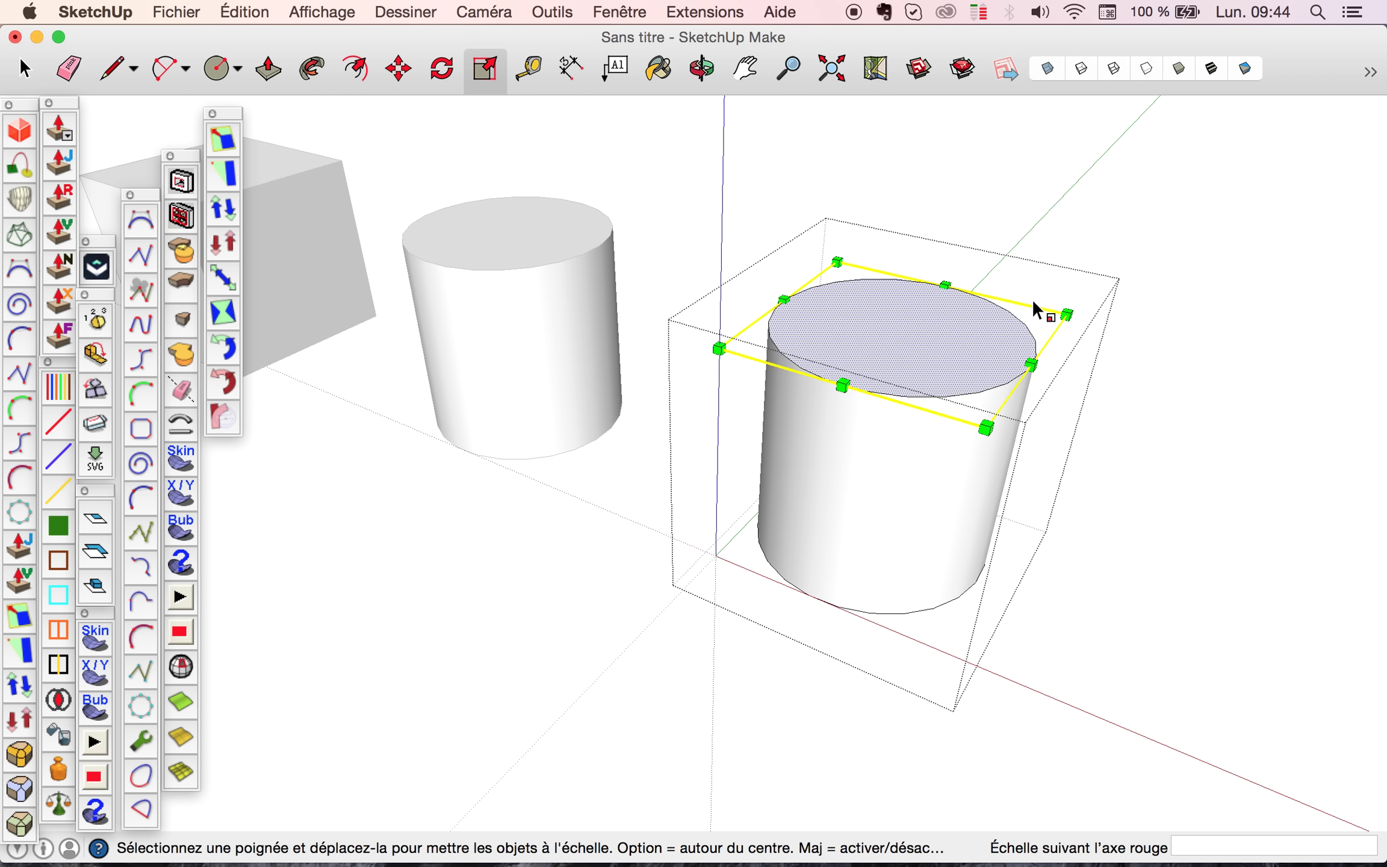
Step: Scale the copied cylinder's top face uniformly about its centre to 0.50, forming a truncated cone, and leave the group
mouse_move(1065, 313)
mouse_down()
mouse_move(822, 377)
mouse_move(837, 353)
mouse_move(900, 325)
mouse_move(1059, 314)
mouse_move(948, 320)
mouse_move(1093, 297)
mouse_move(1051, 316)
mouse_up()
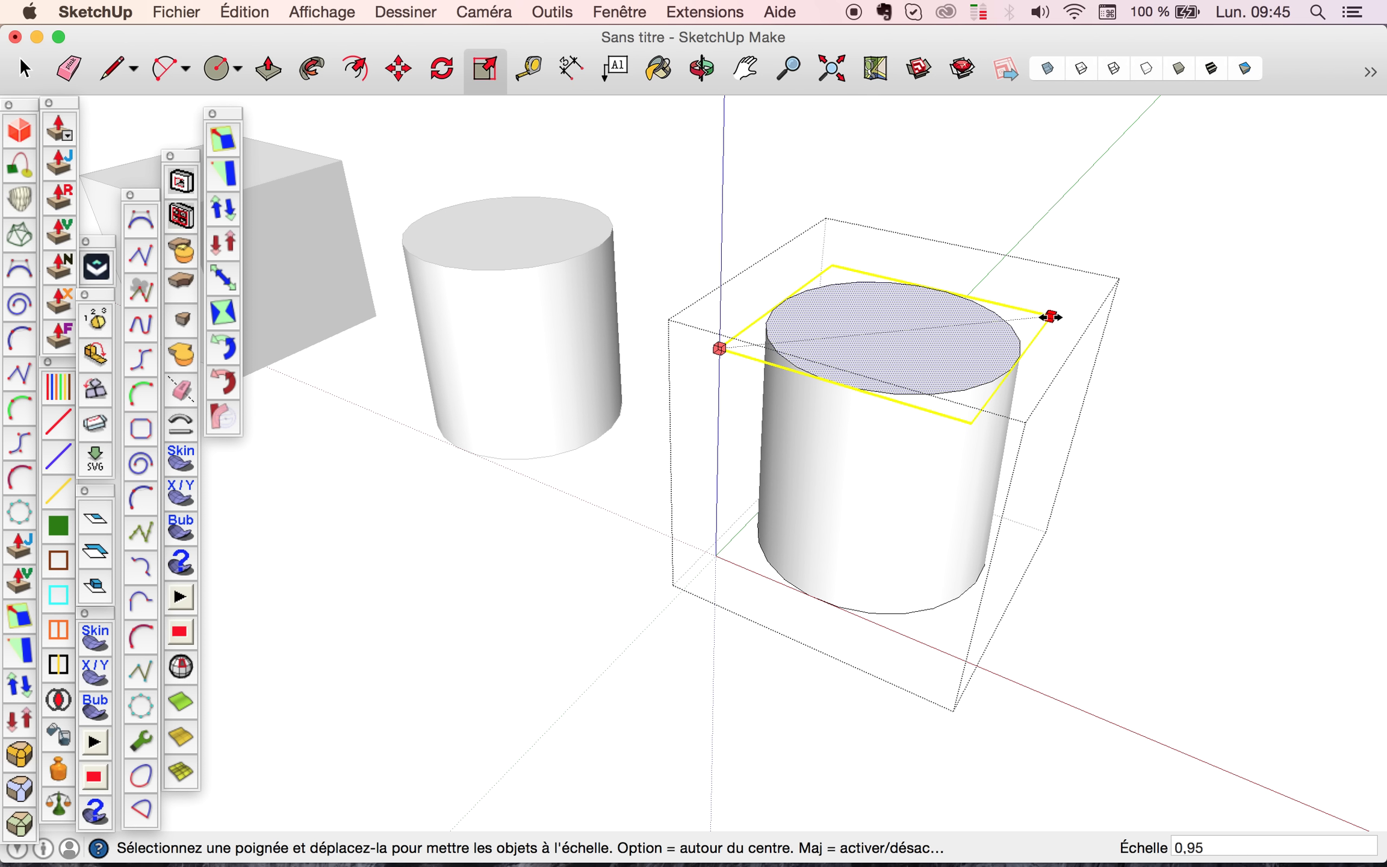
alt+drag(1051, 317, 1050, 317)
key(alt)
drag(1051, 317, 947, 325)
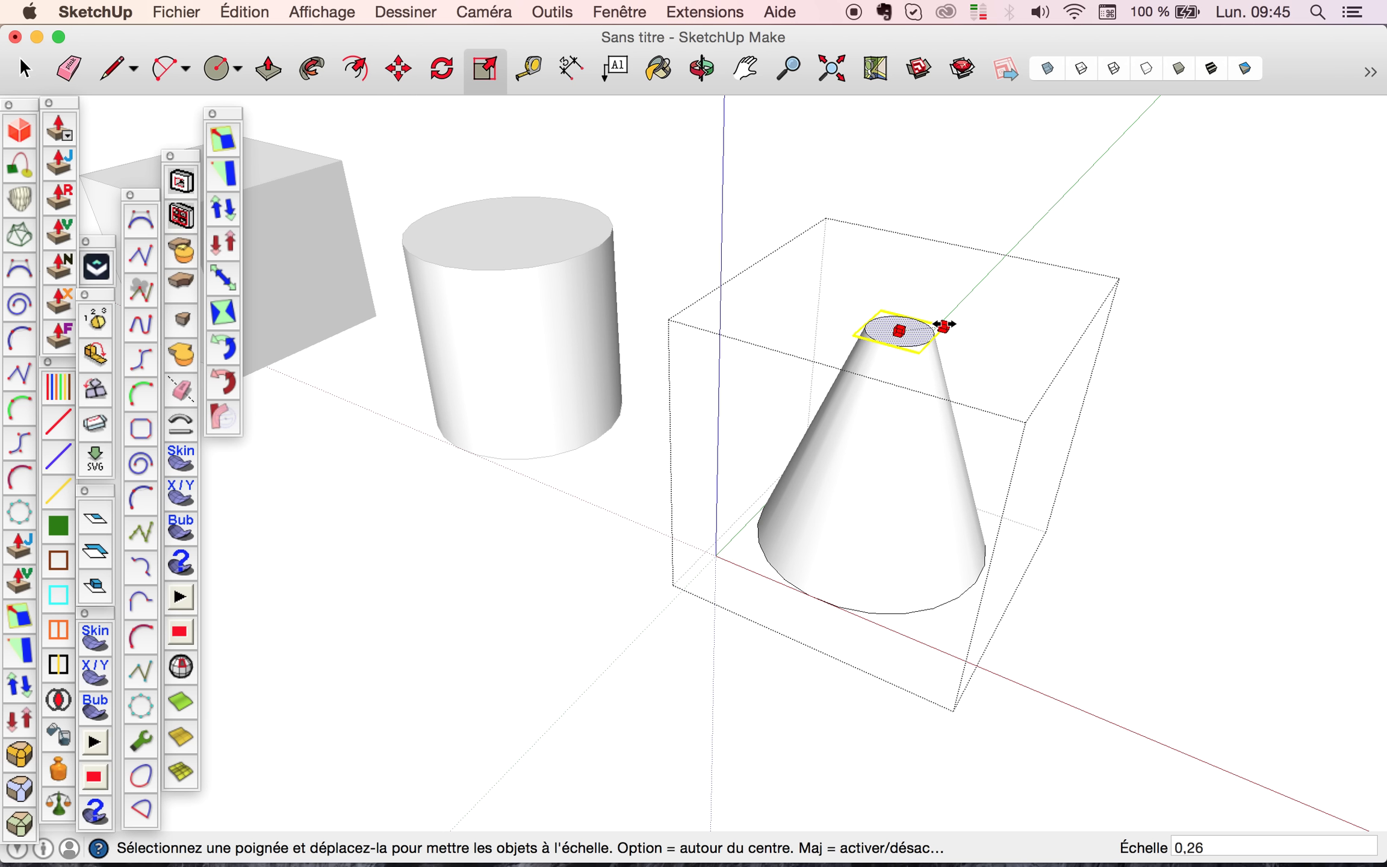
text({)
drag(944, 326, 985, 320)
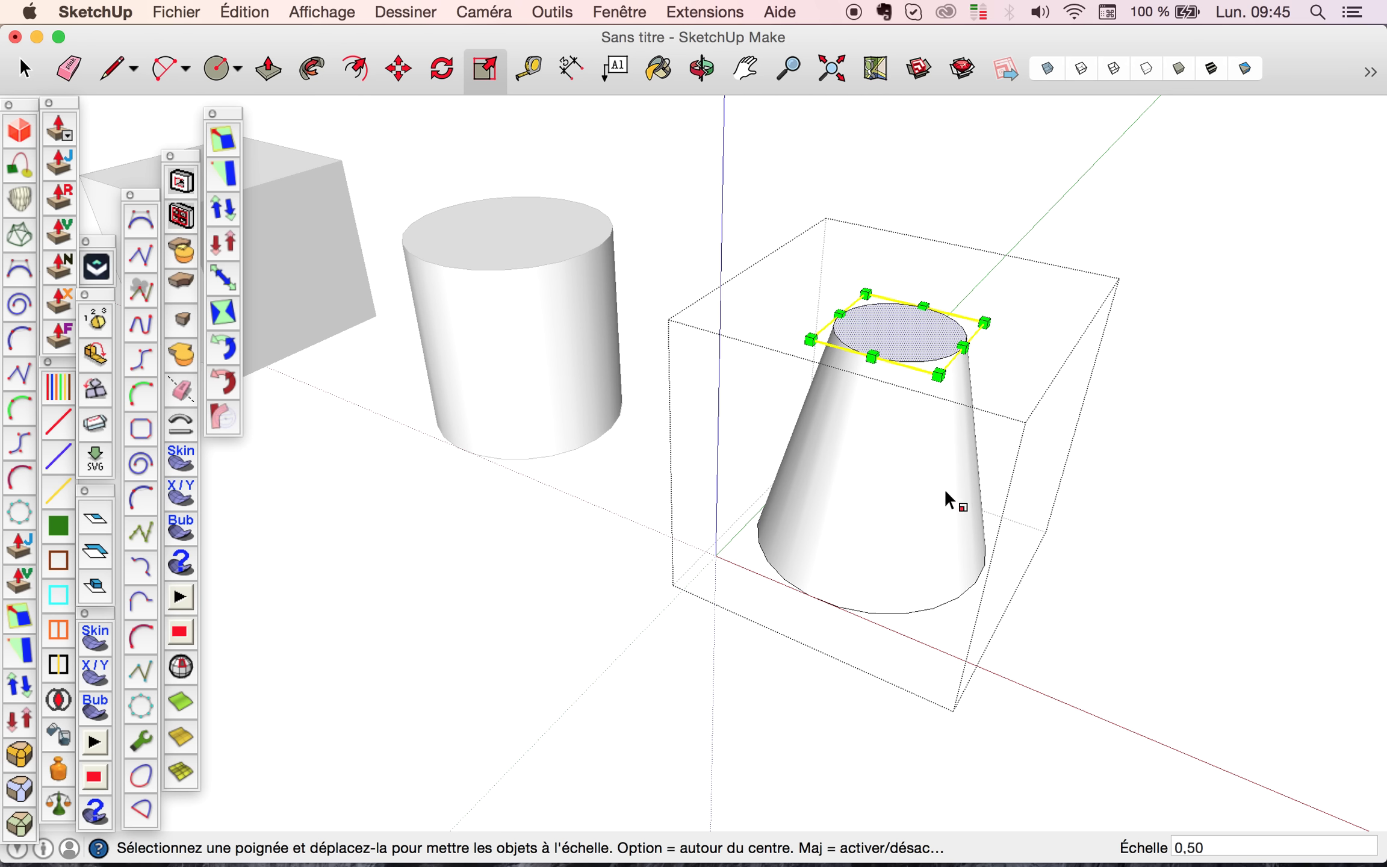
key(o)
drag(854, 532, 793, 588)
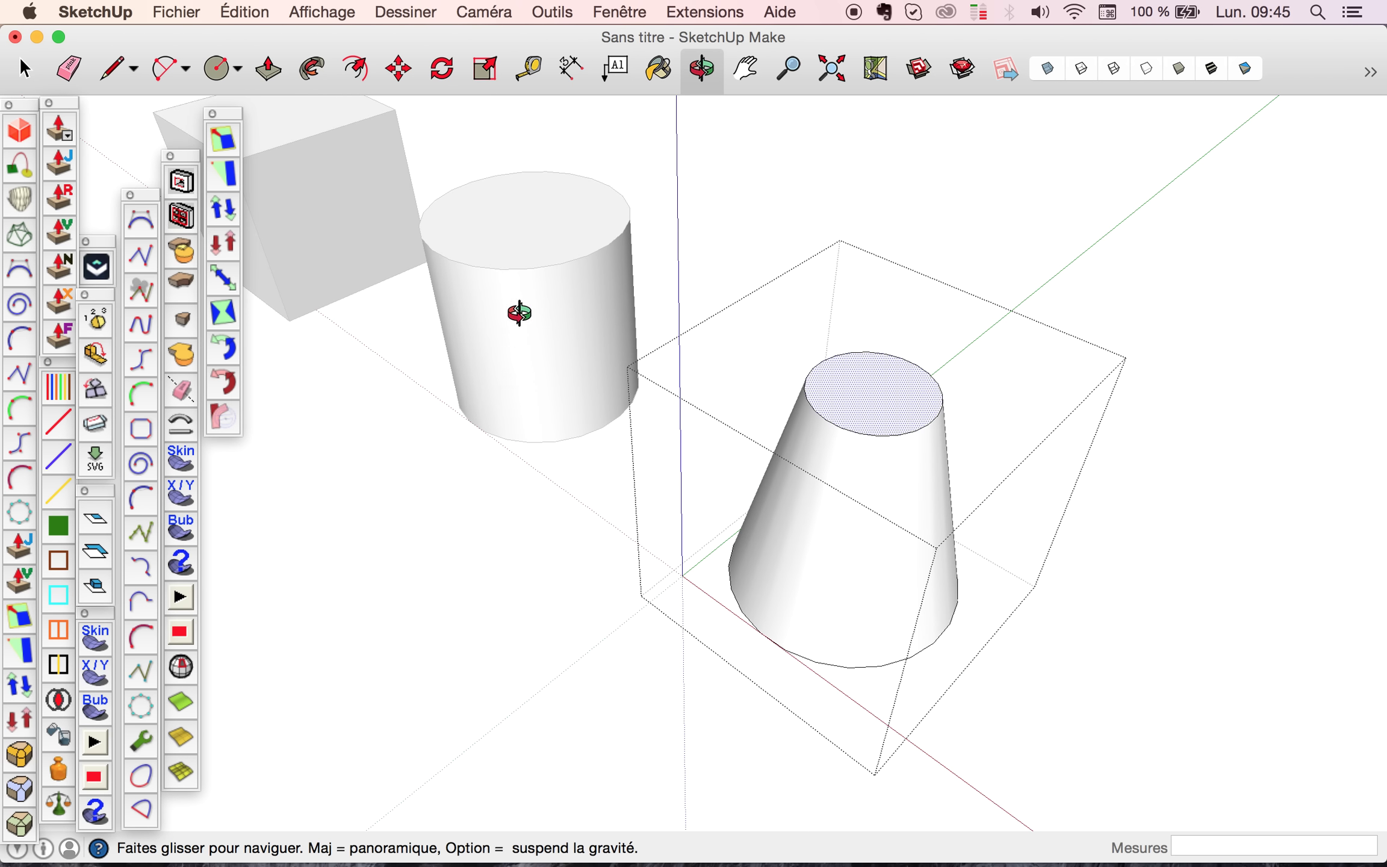
key(shift+z)
key(space)
click(955, 349)
middle_drag(955, 349, 716, 442)
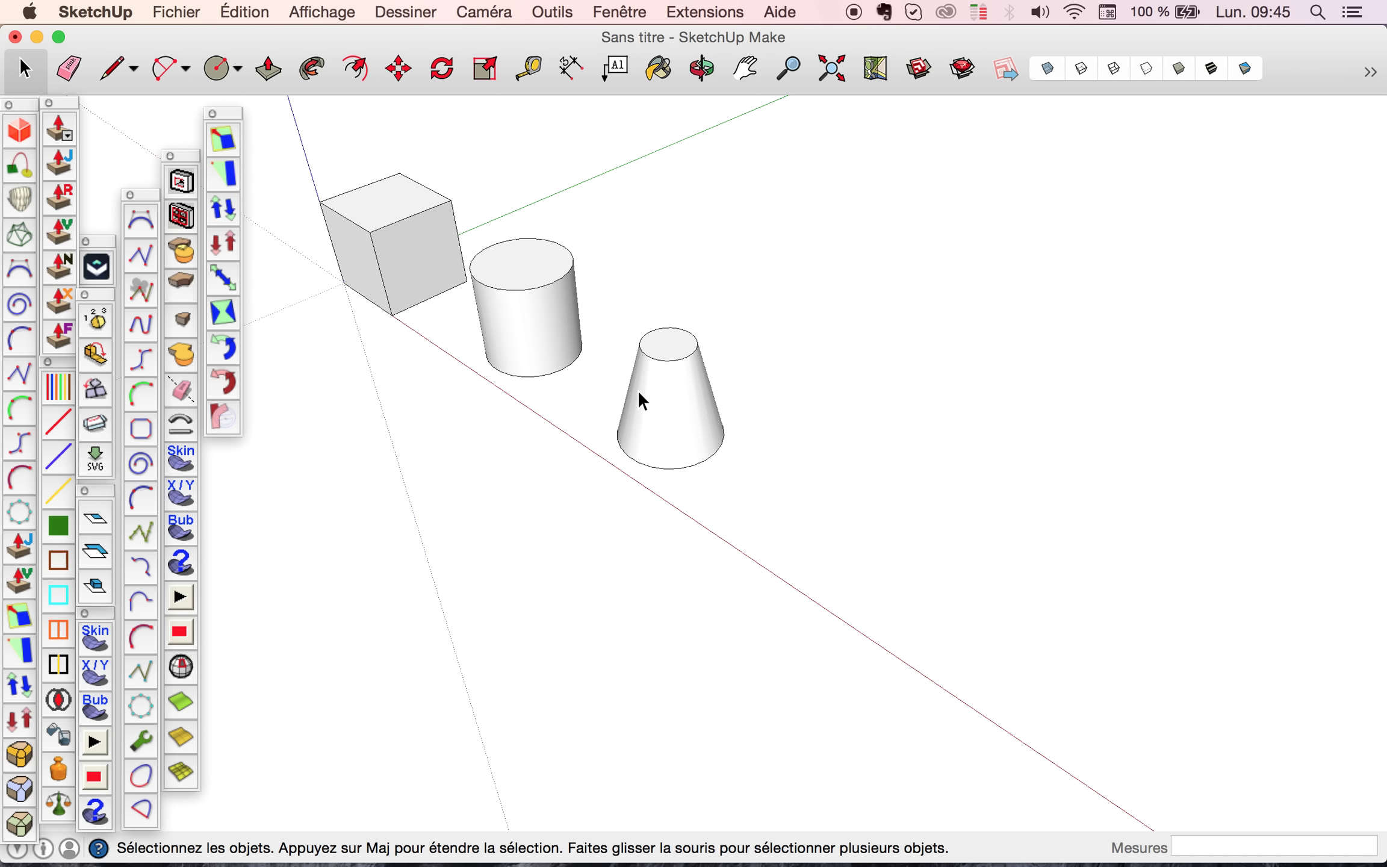
Step: Draw a 1000 by 1000 mm square on the ground along the red axis, beyond the truncated cone
key(r)
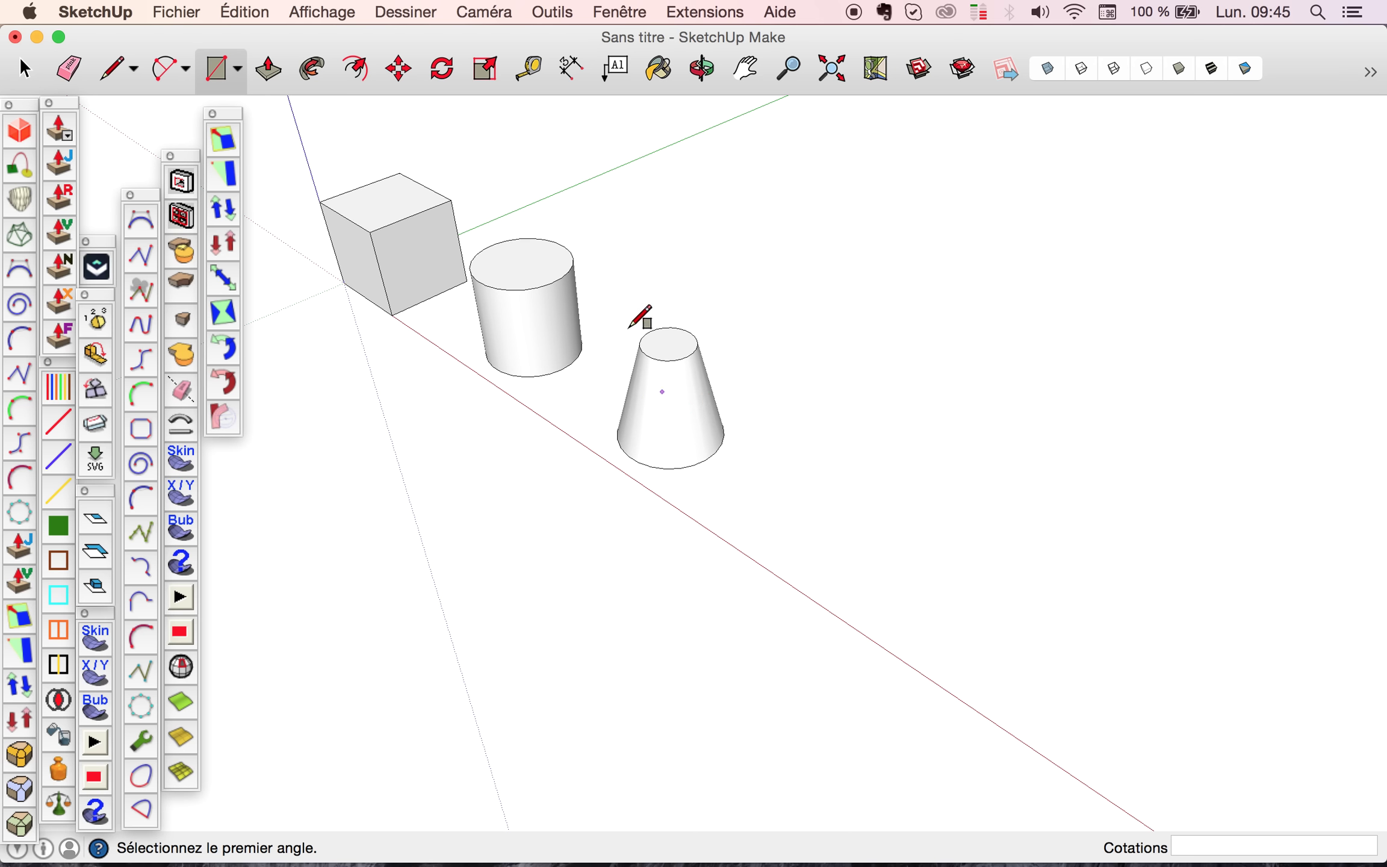
click(238, 68)
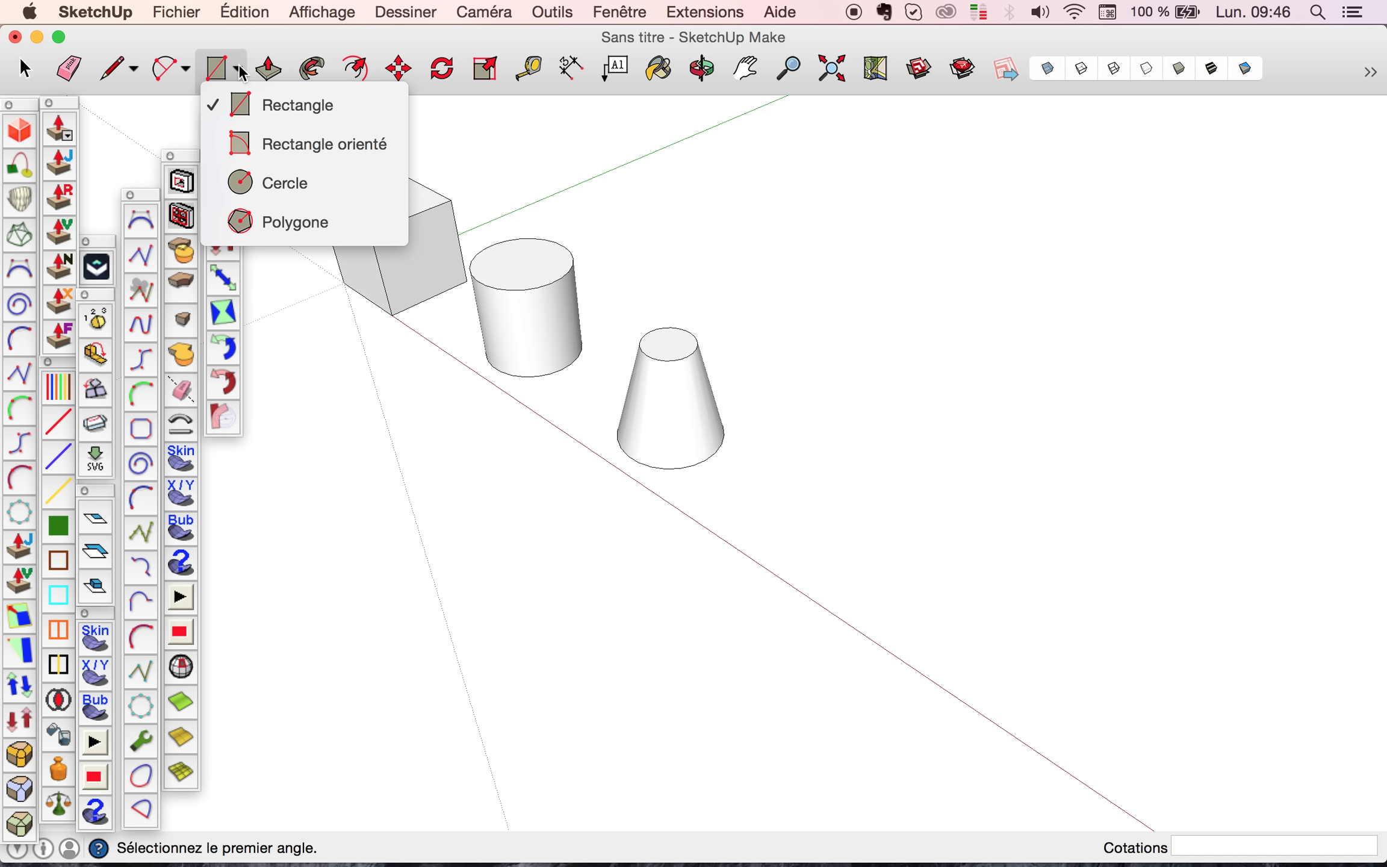
click(252, 112)
click(729, 540)
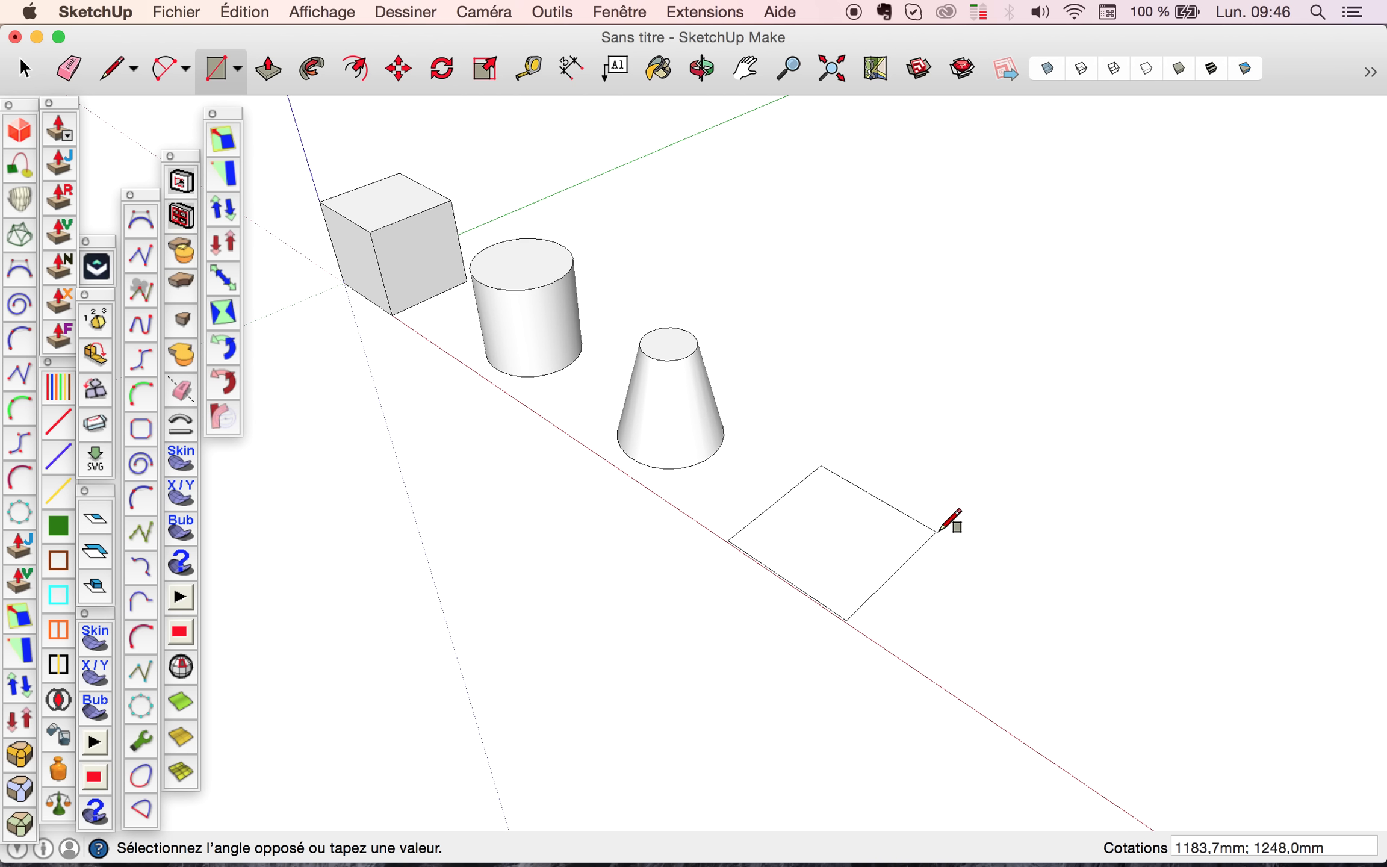
text(&)
key(Return)
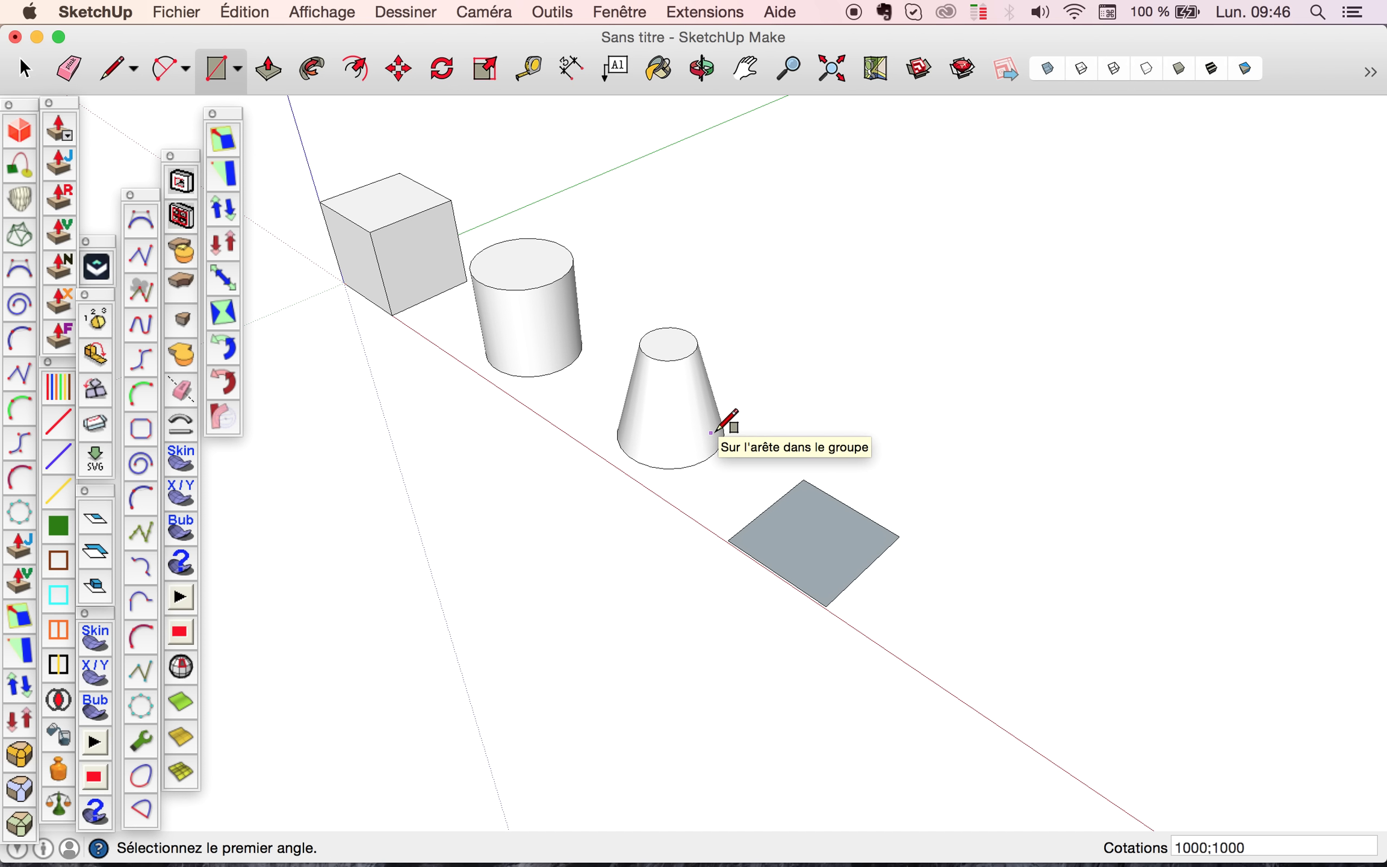
Step: Draw both diagonals of the square with the Line tool, from corner to opposite corner
click(111, 71)
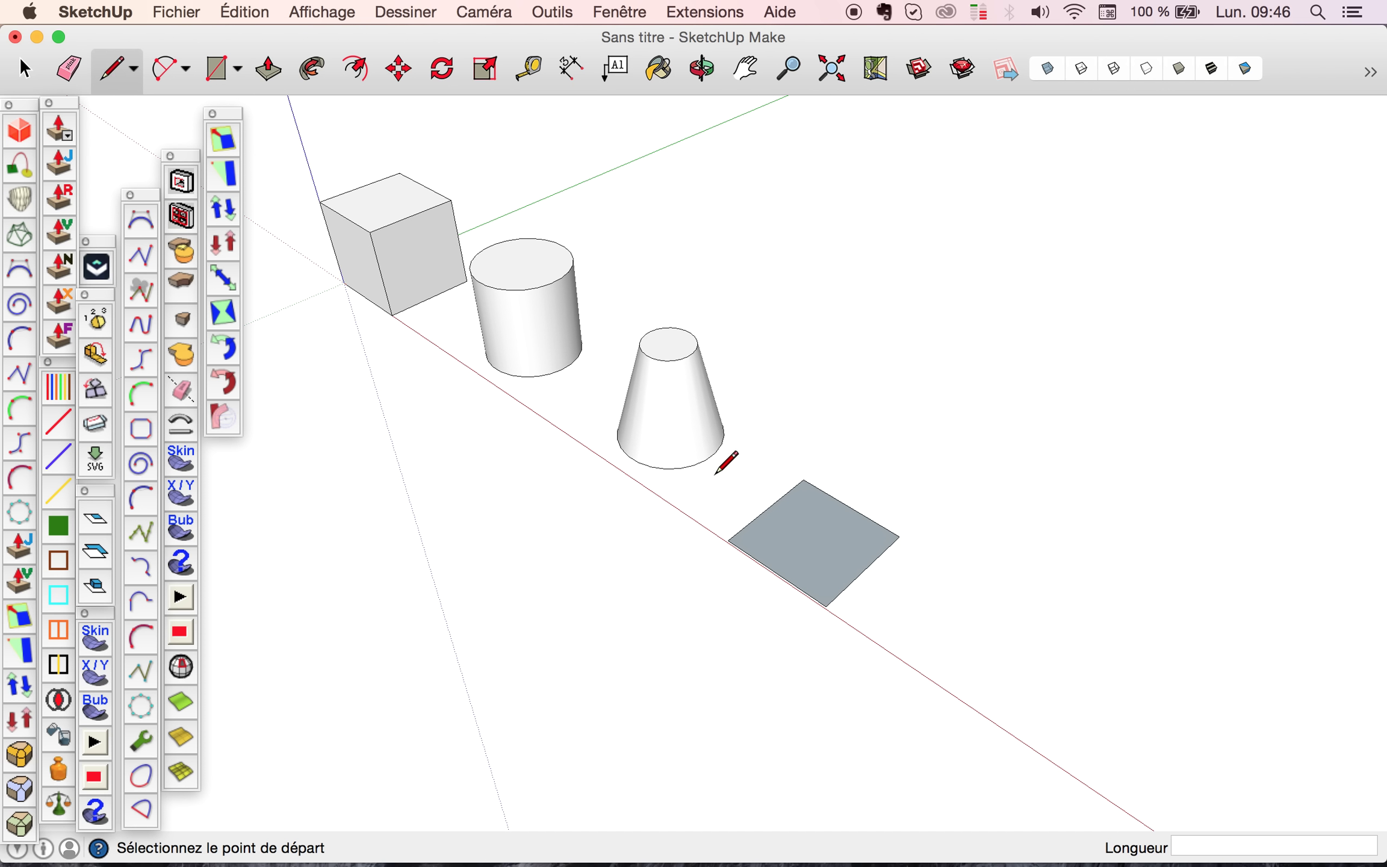
click(804, 480)
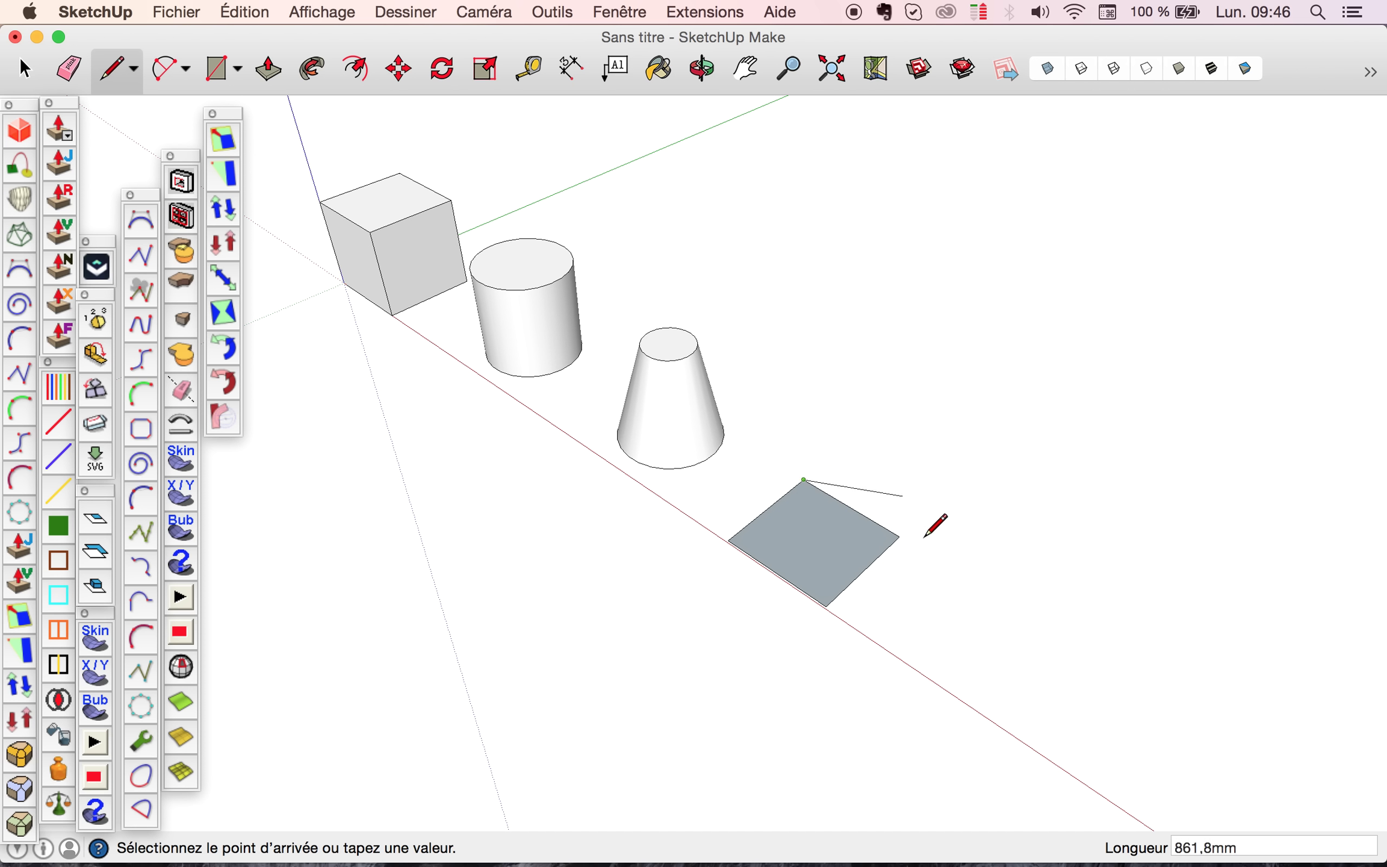
click(826, 606)
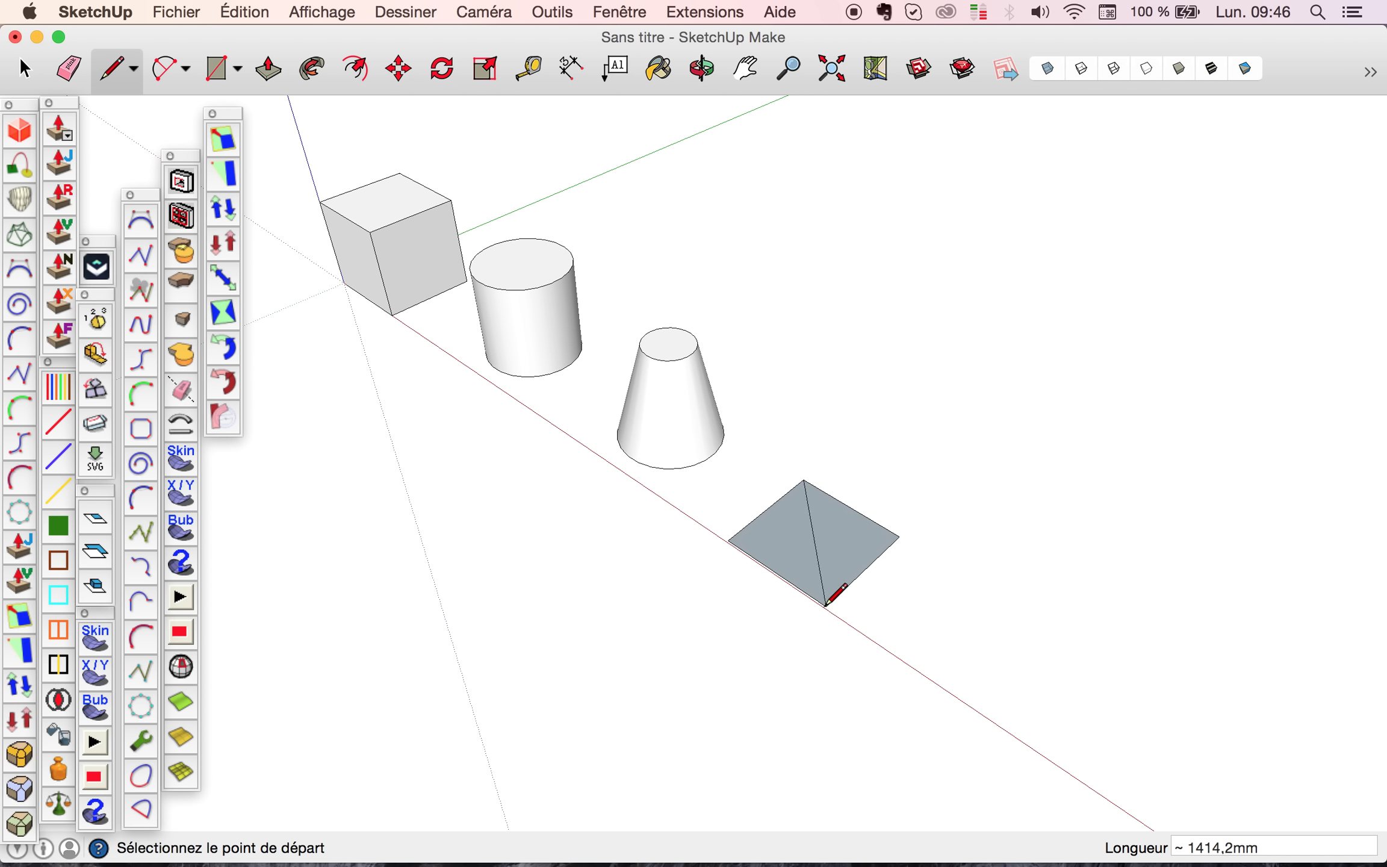
click(900, 537)
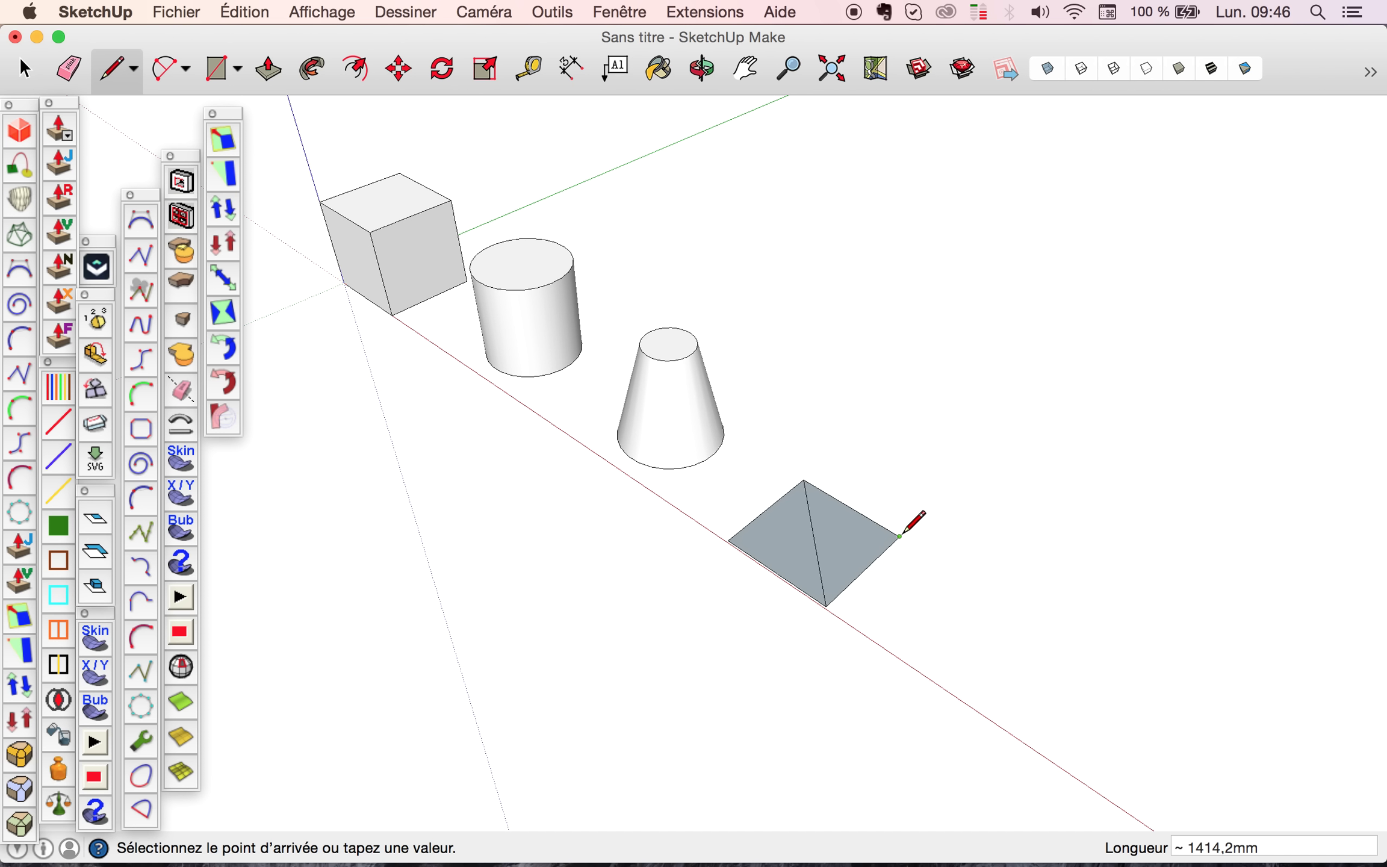
click(730, 540)
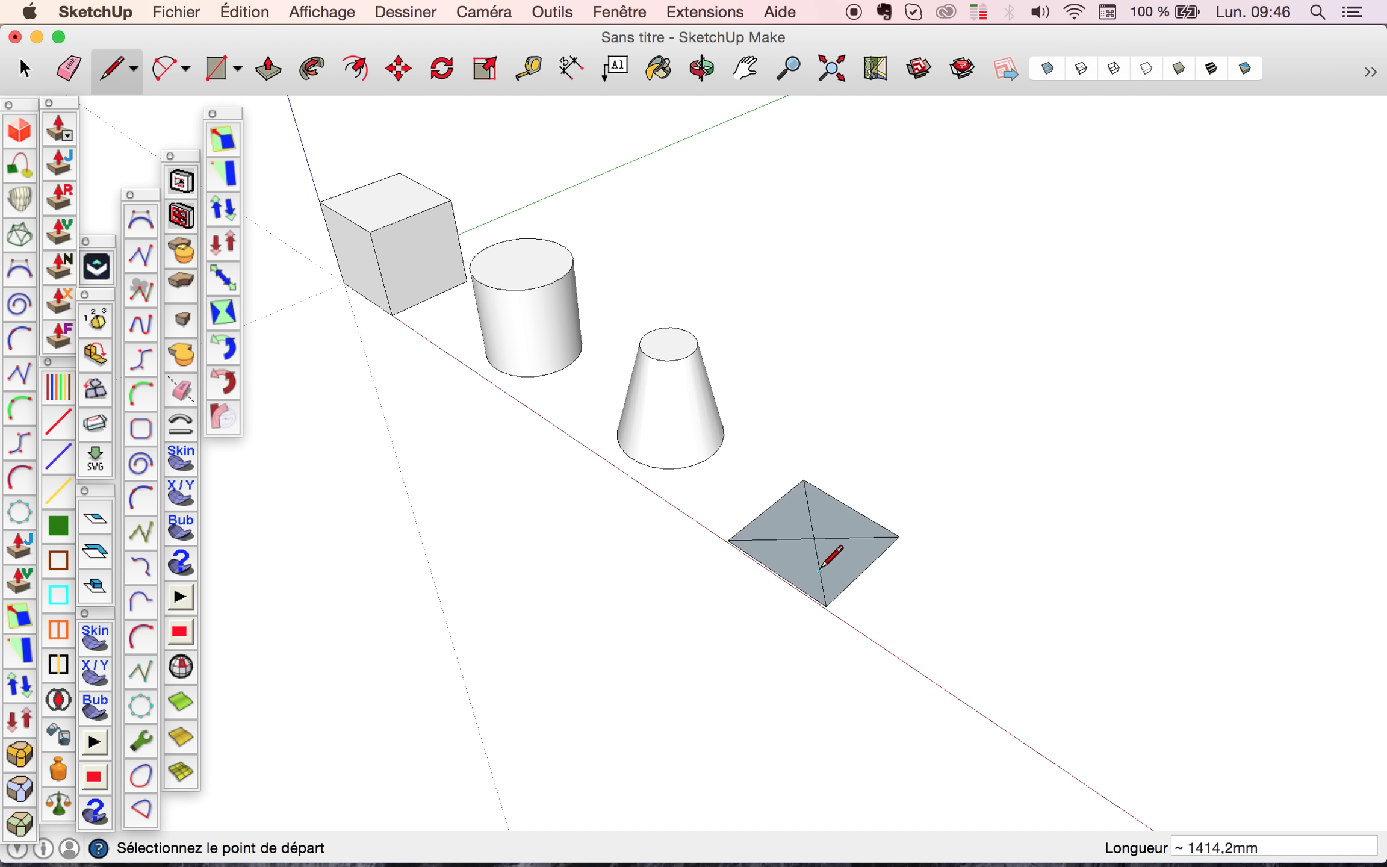
Step: Move the intersection of the square's diagonals 1000 mm up along the blue axis to raise a pyramid
key(o)
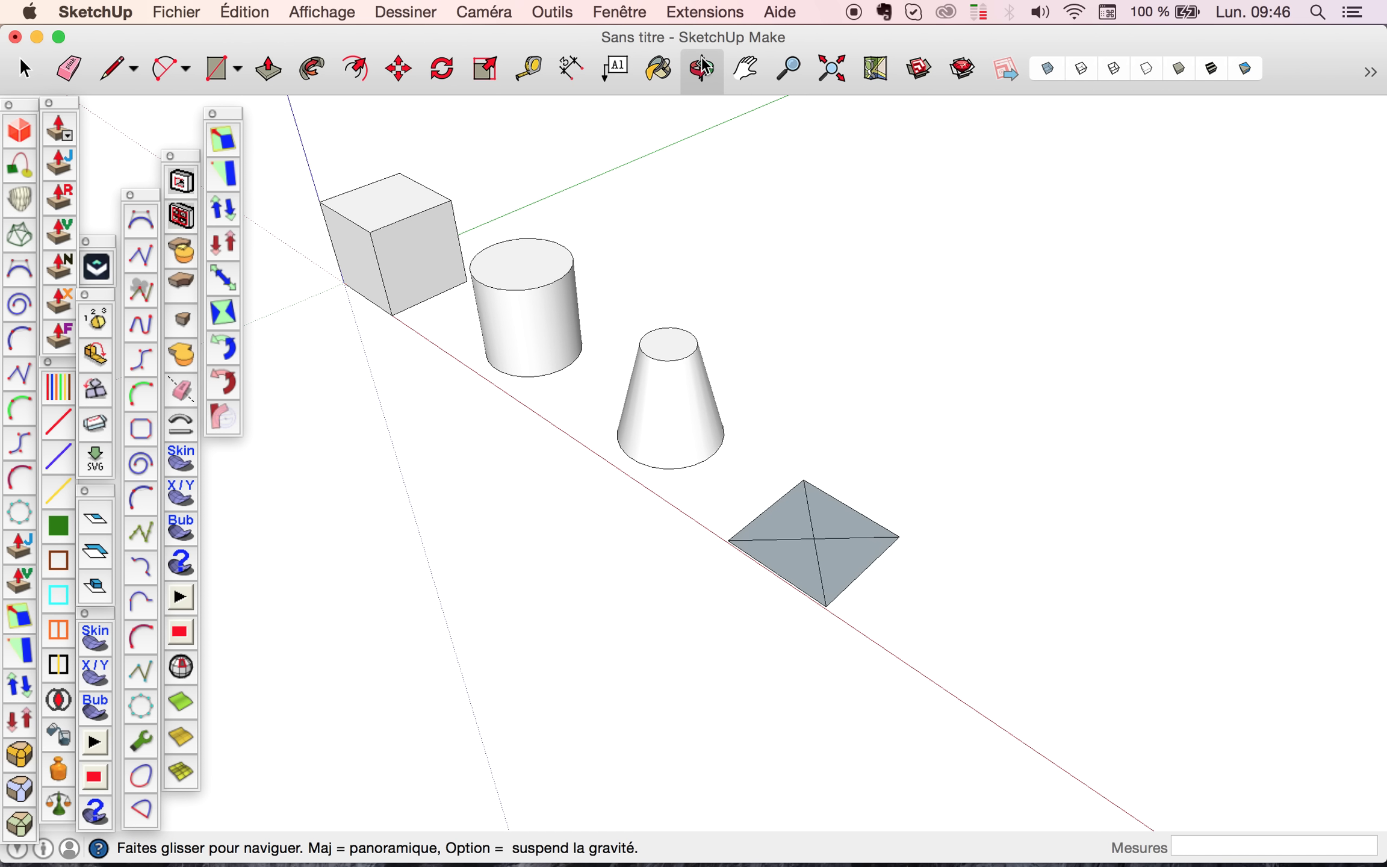
drag(827, 578, 851, 325)
key(space)
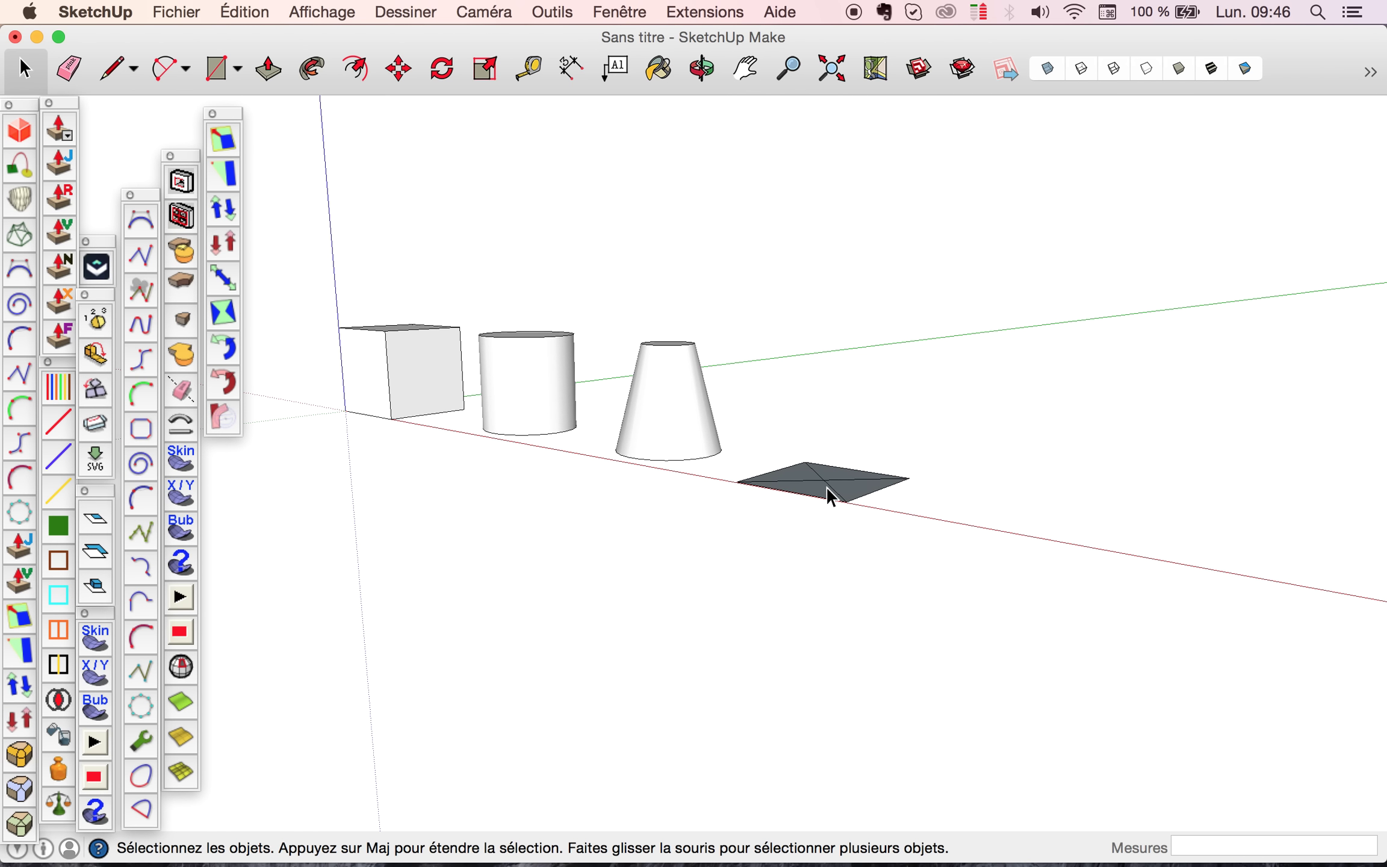
click(398, 68)
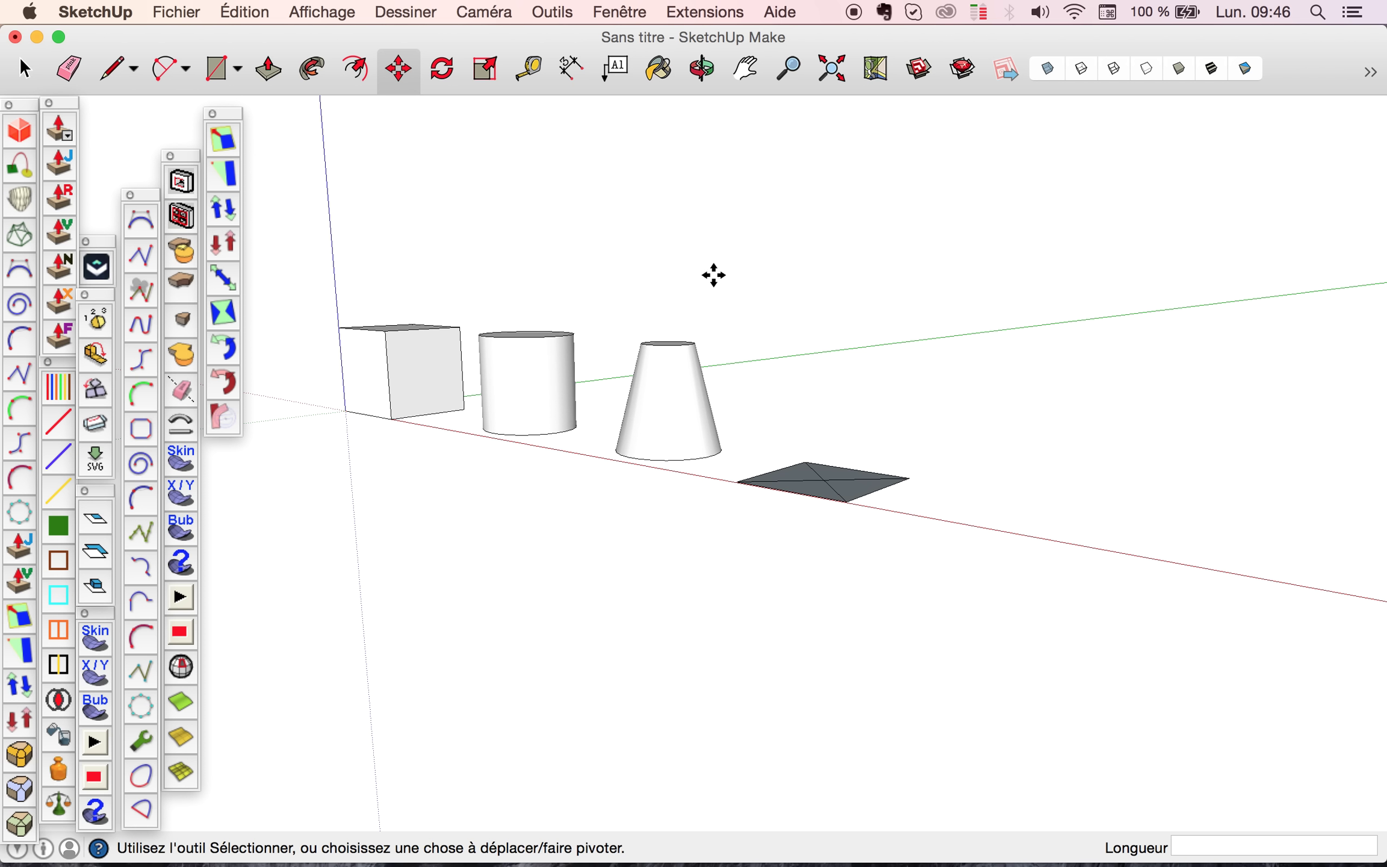
click(826, 480)
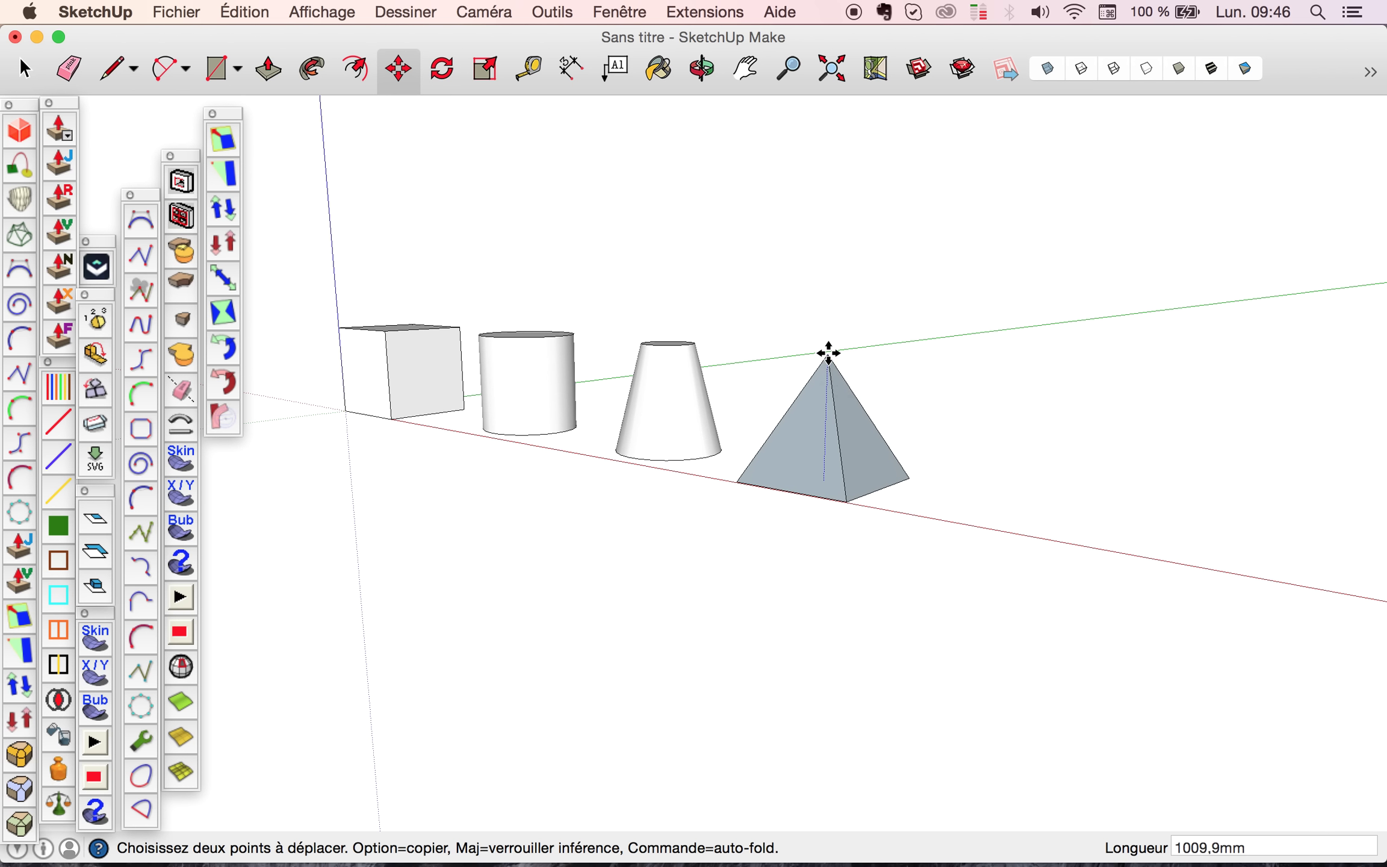
text(1000)
key(Return)
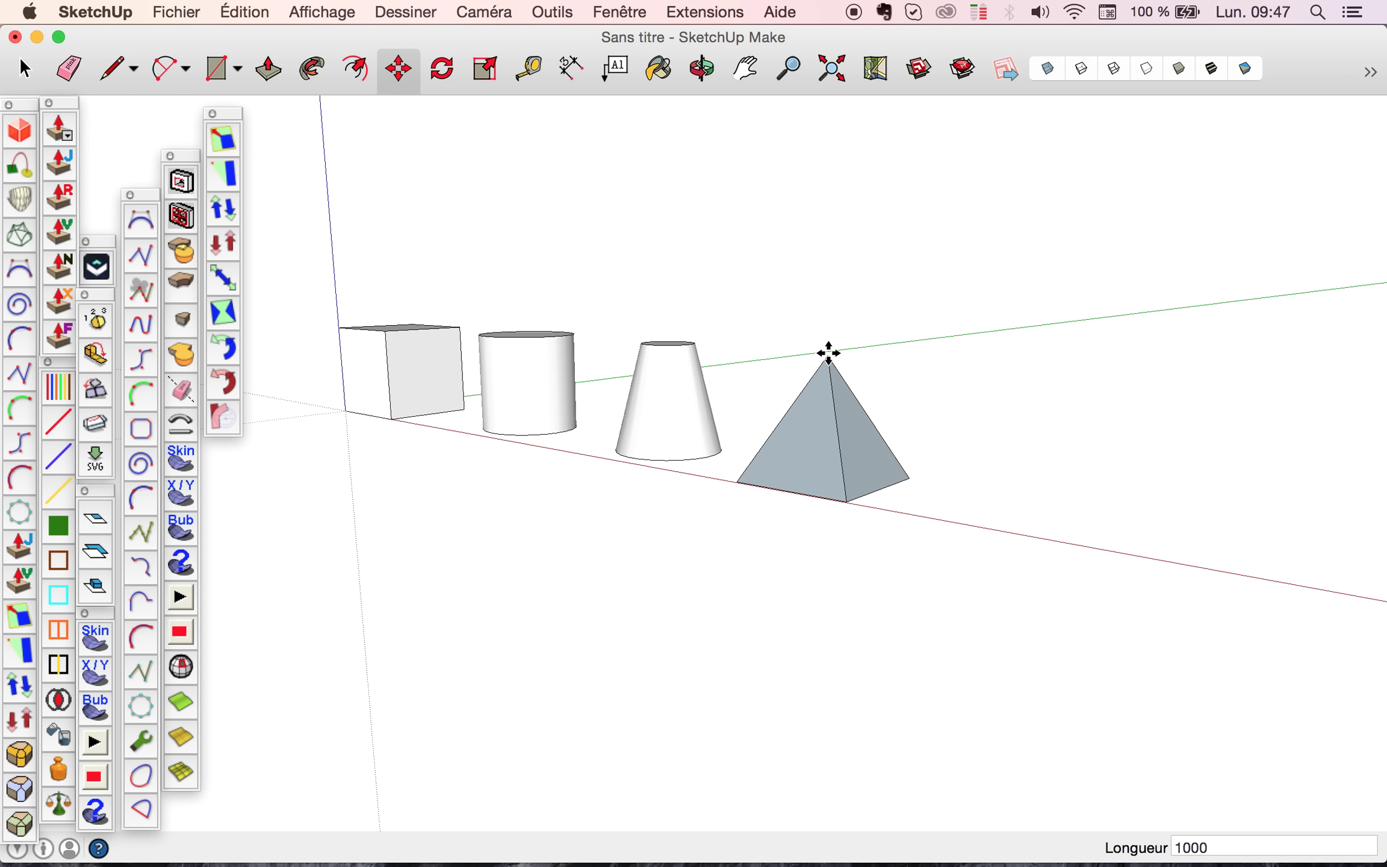
Step: Close the pyramid's open underside by redrawing one base edge from corner to corner with the Line tool
key(o)
drag(867, 466, 787, 145)
scroll(780, 300, up, 6)
drag(764, 225, 803, 353)
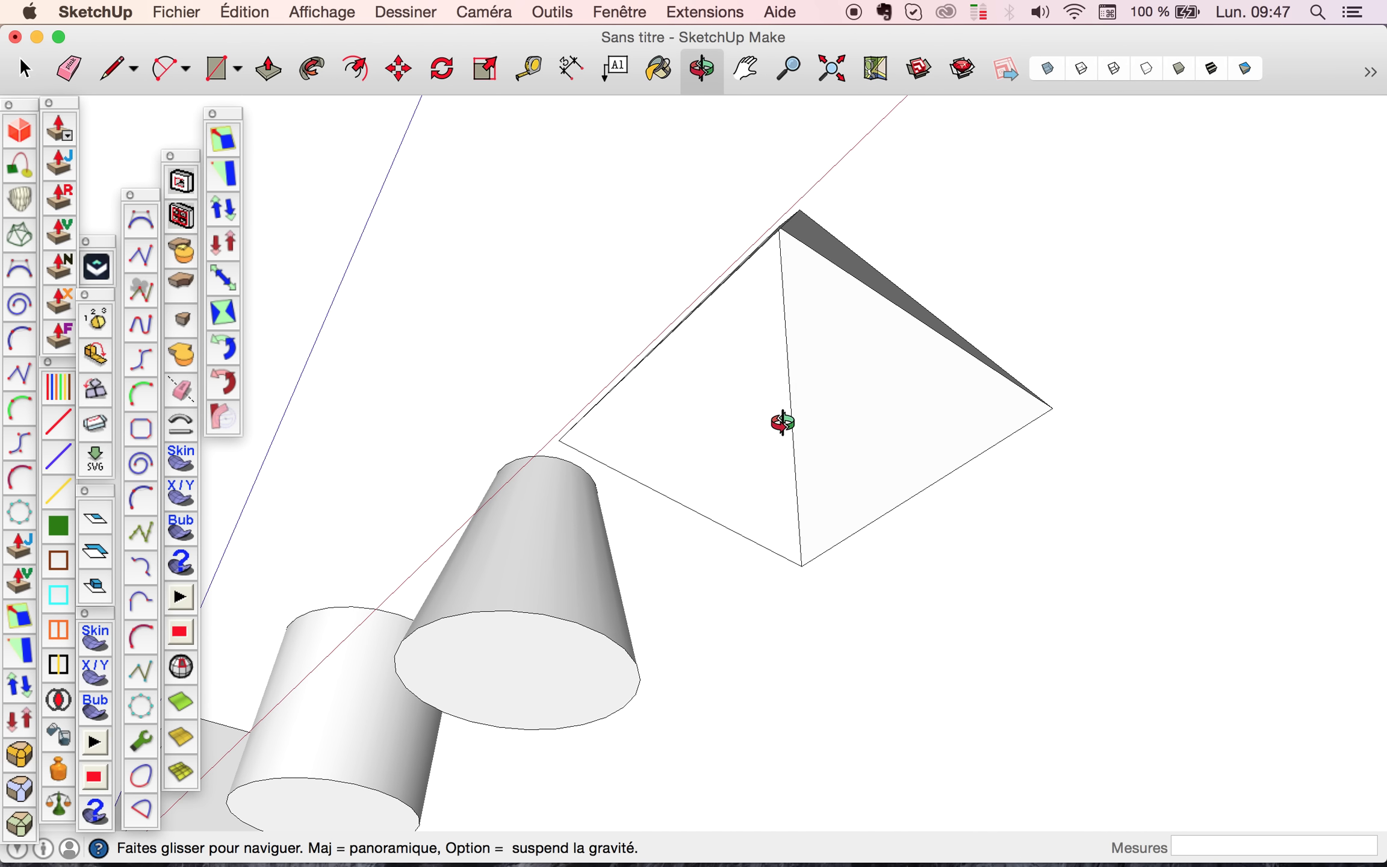
drag(799, 434, 849, 427)
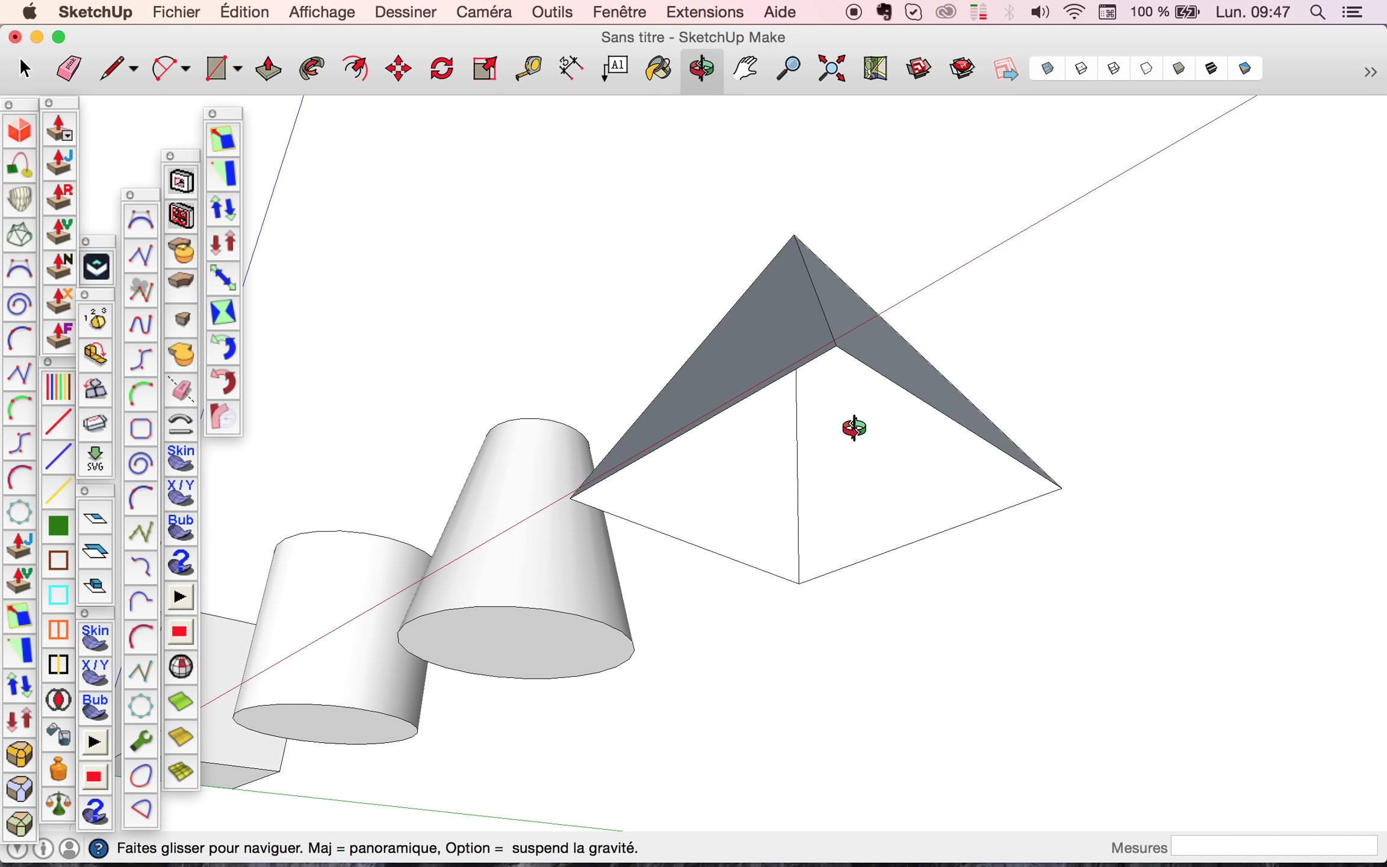
click(113, 68)
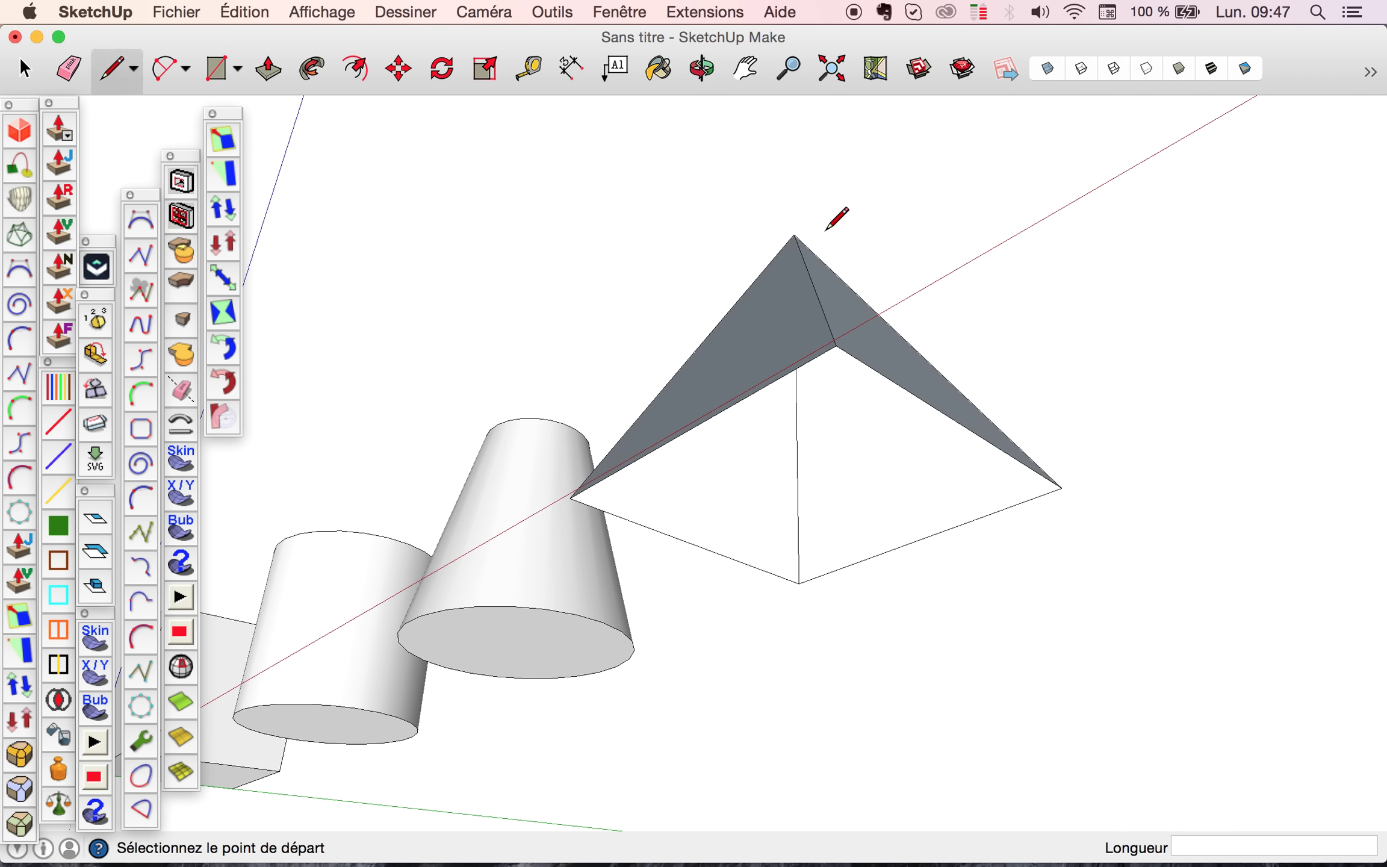
click(836, 346)
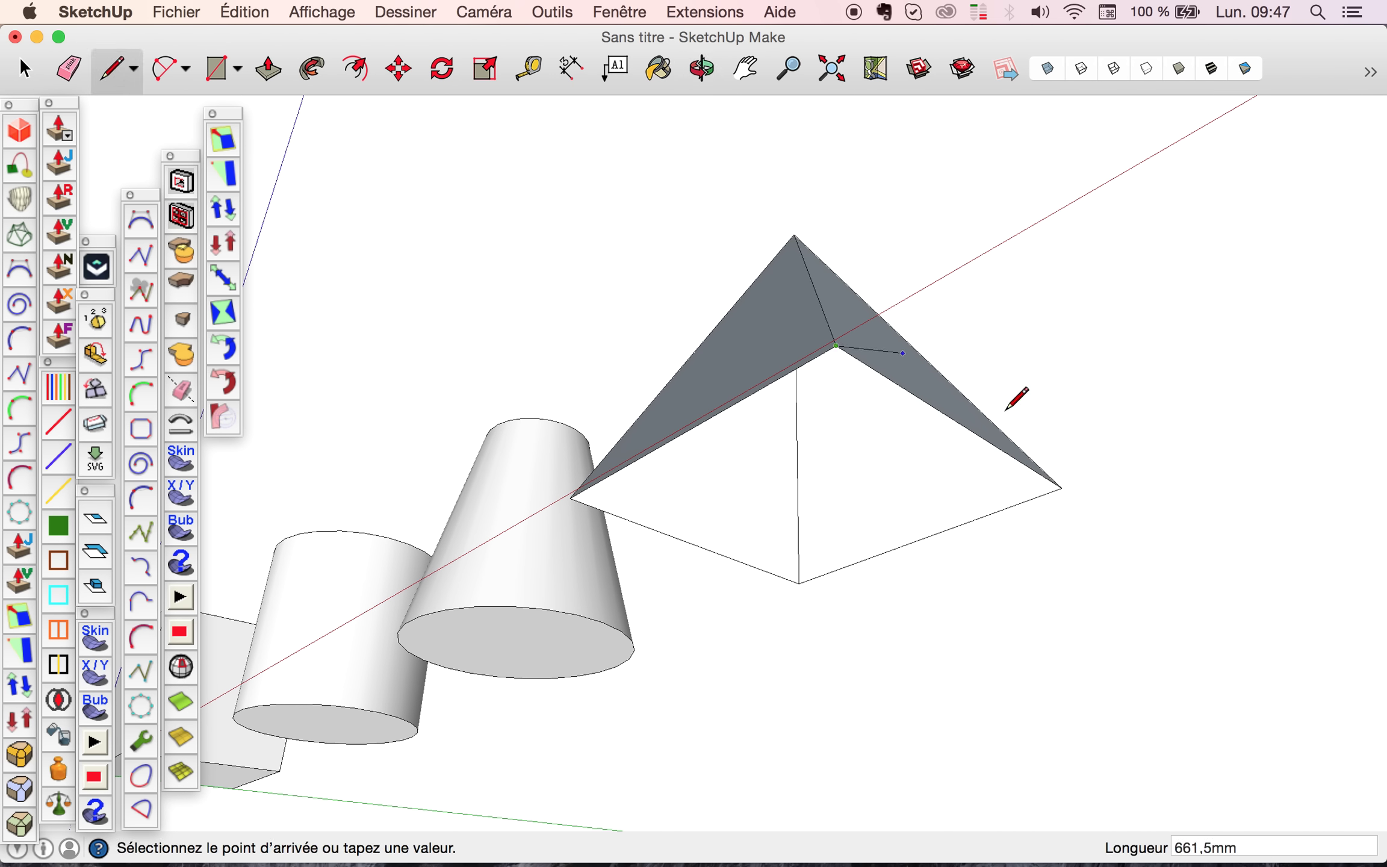
click(1061, 487)
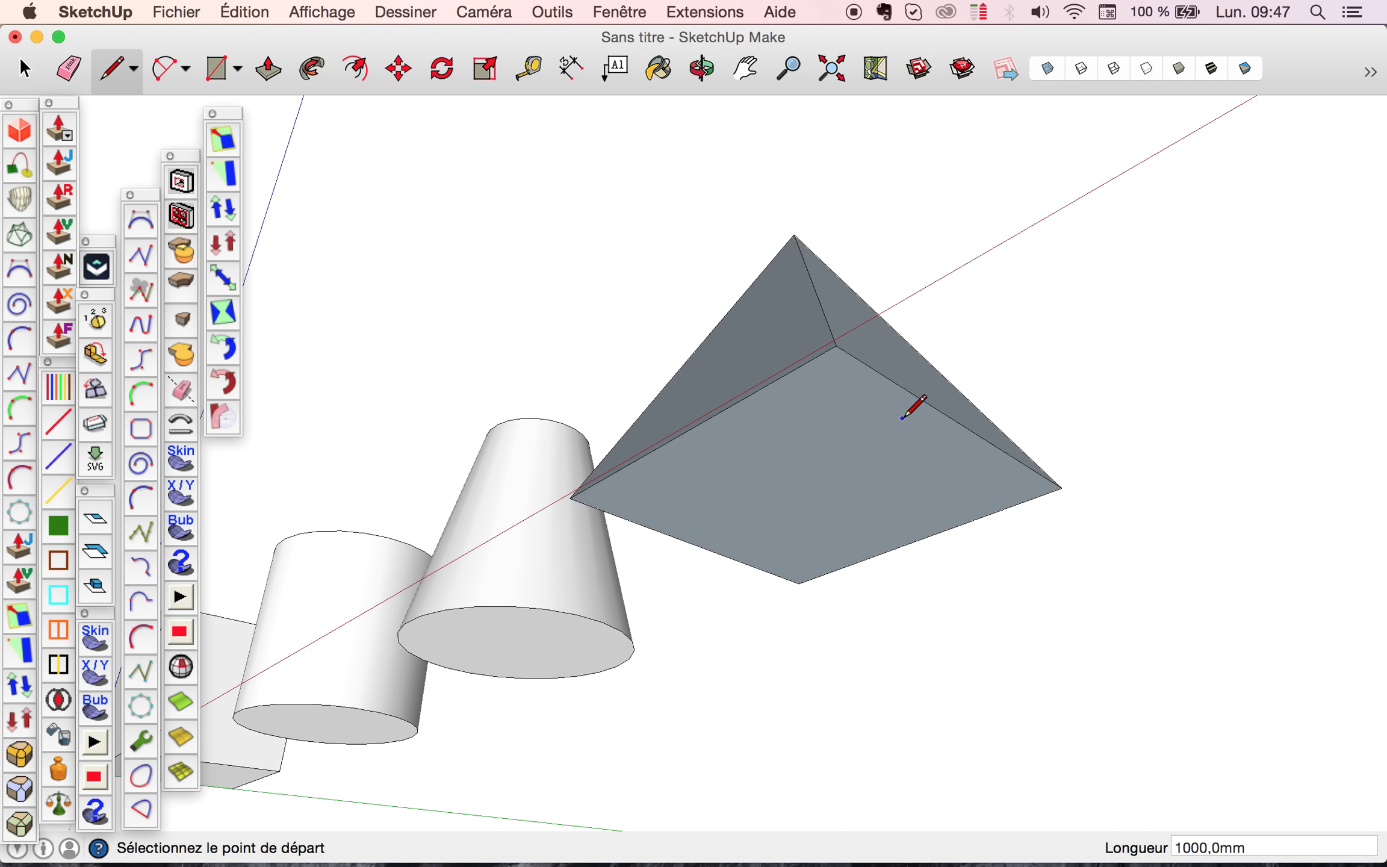
Step: Select all the connected geometry of the pyramid and make it a group
key(o)
drag(845, 337, 829, 566)
scroll(829, 567, down, 5)
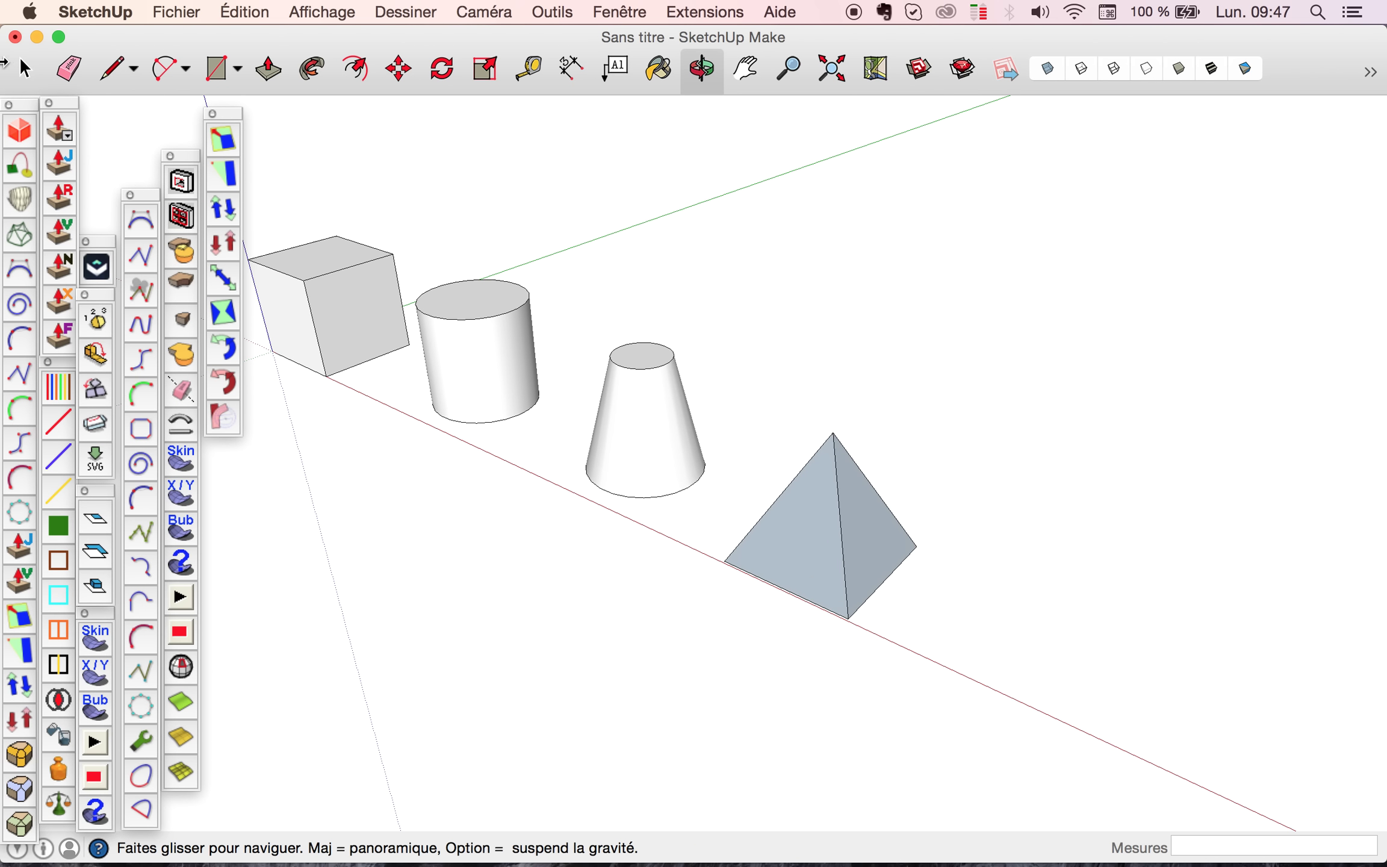
key(space)
triple_click(828, 545)
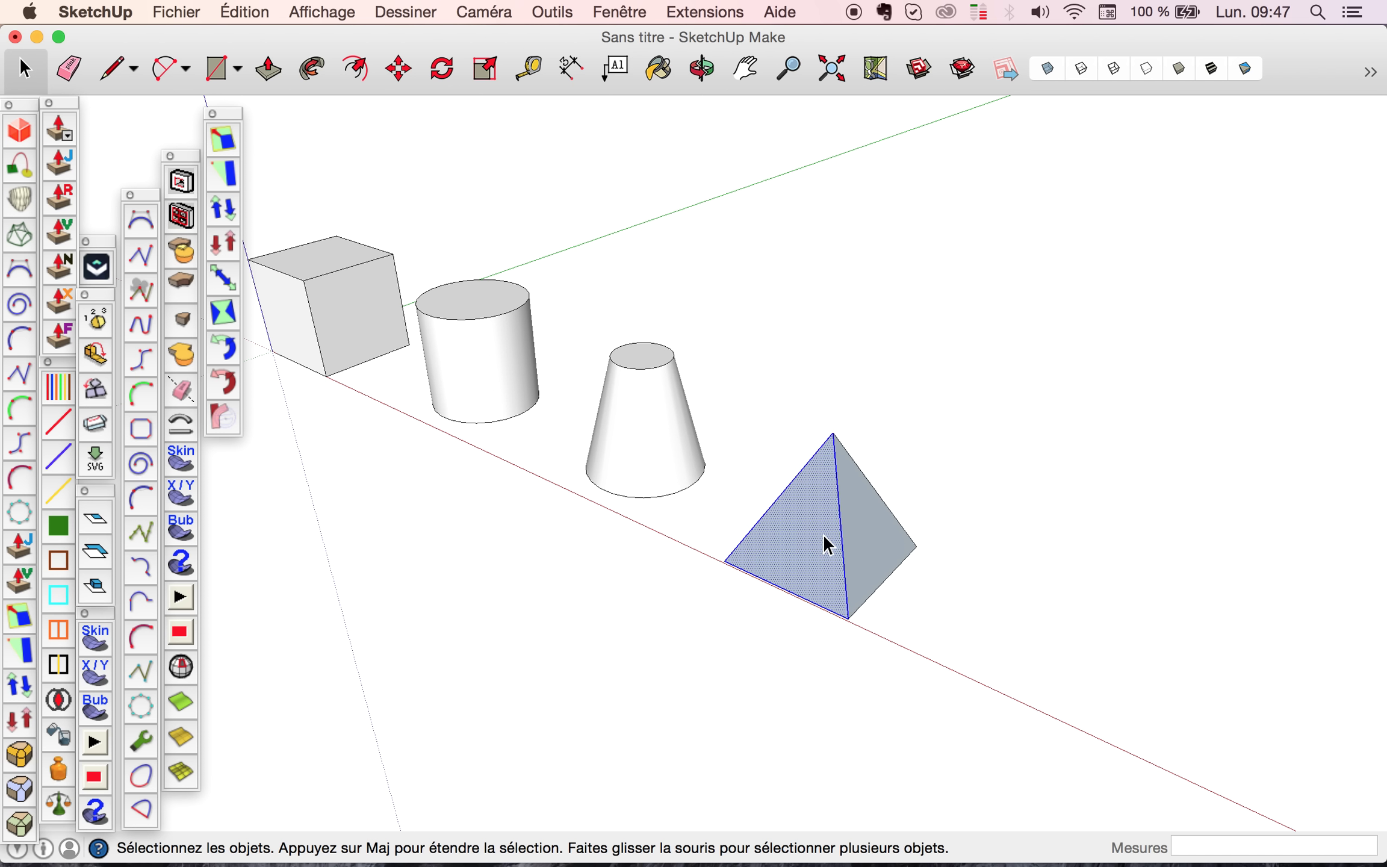
right_click(828, 544)
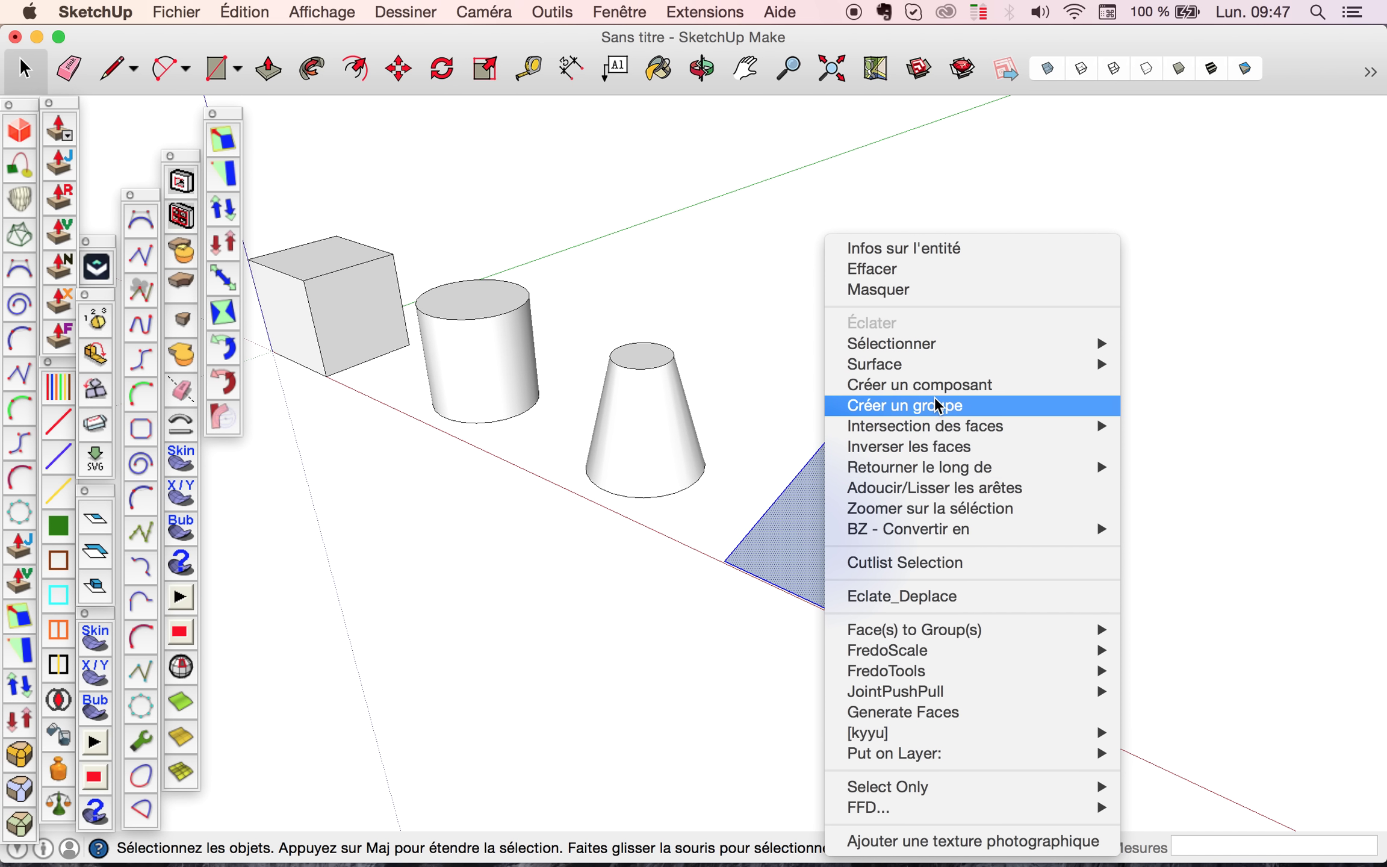
click(932, 406)
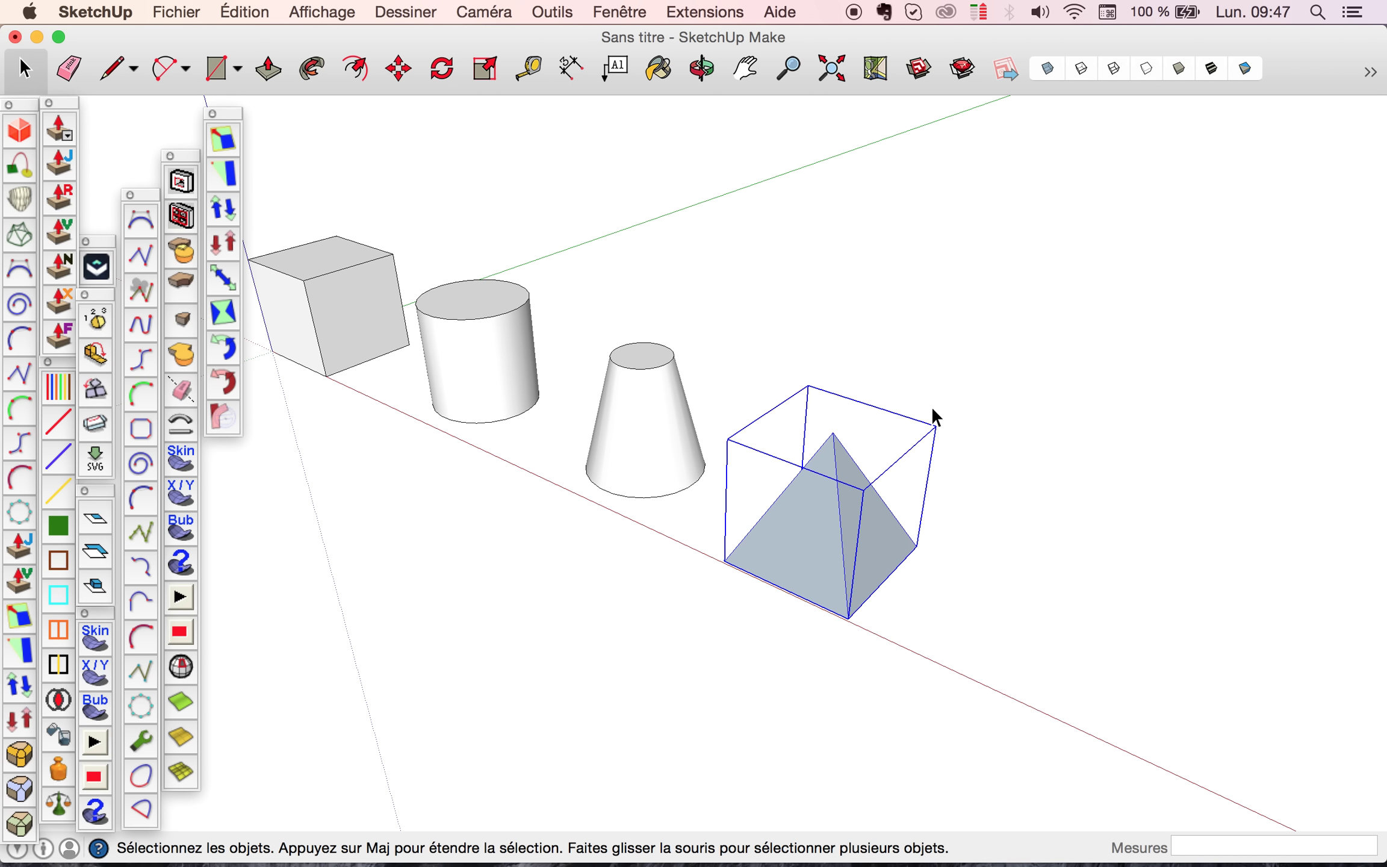
Step: Copy the pyramid group 2000 mm along the red axis with the Move tool
click(399, 68)
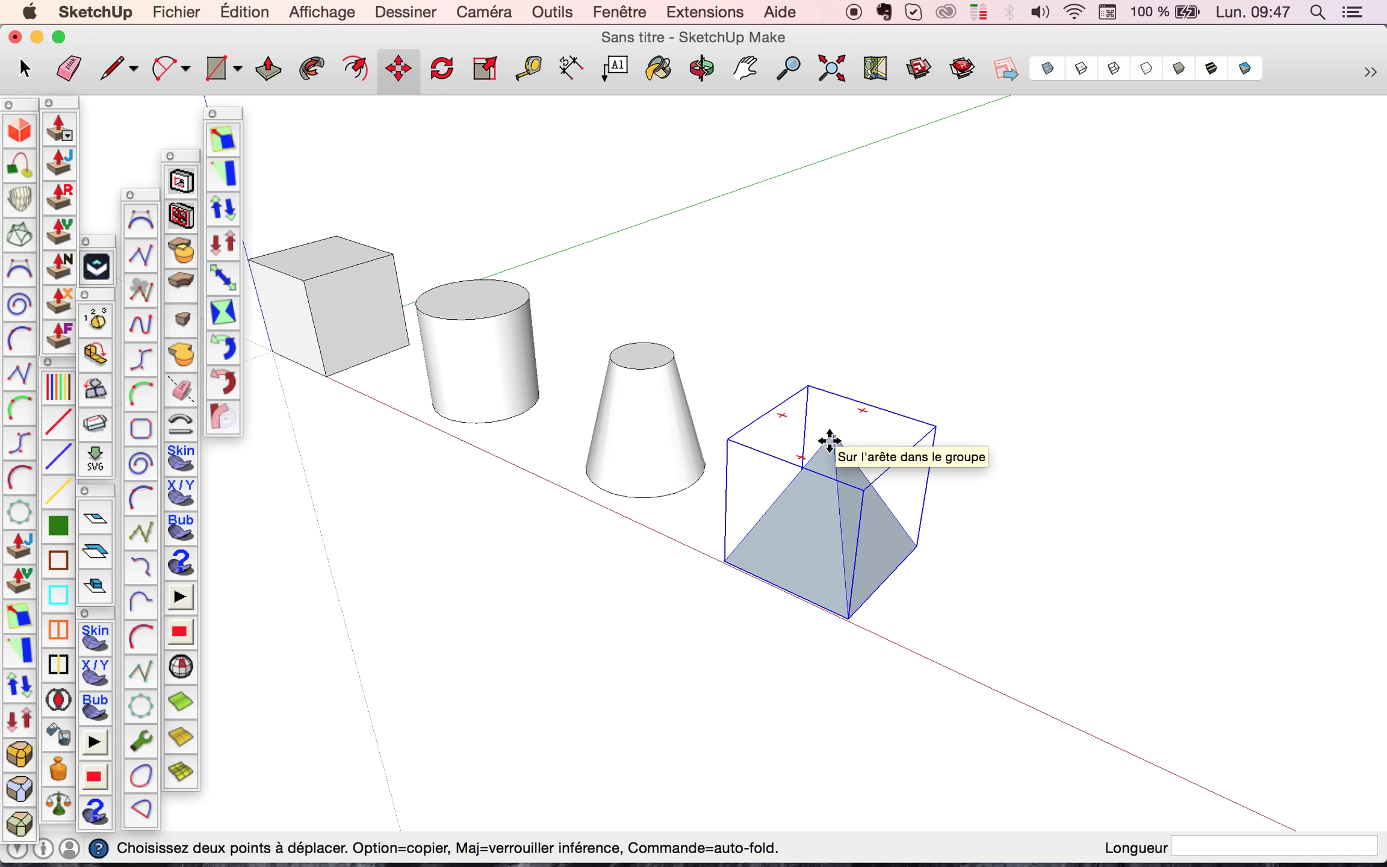
alt+click(768, 606)
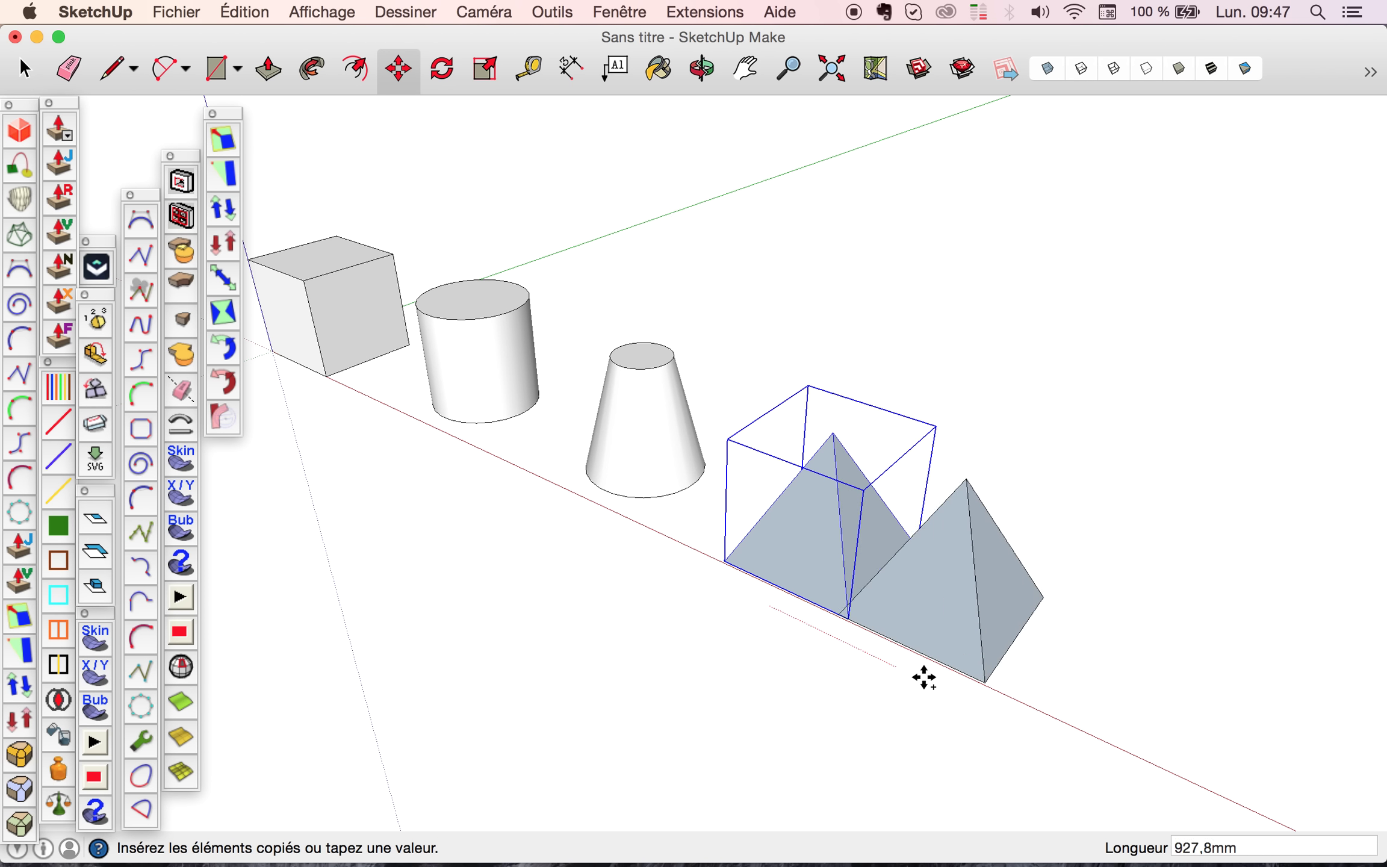
text(2000)
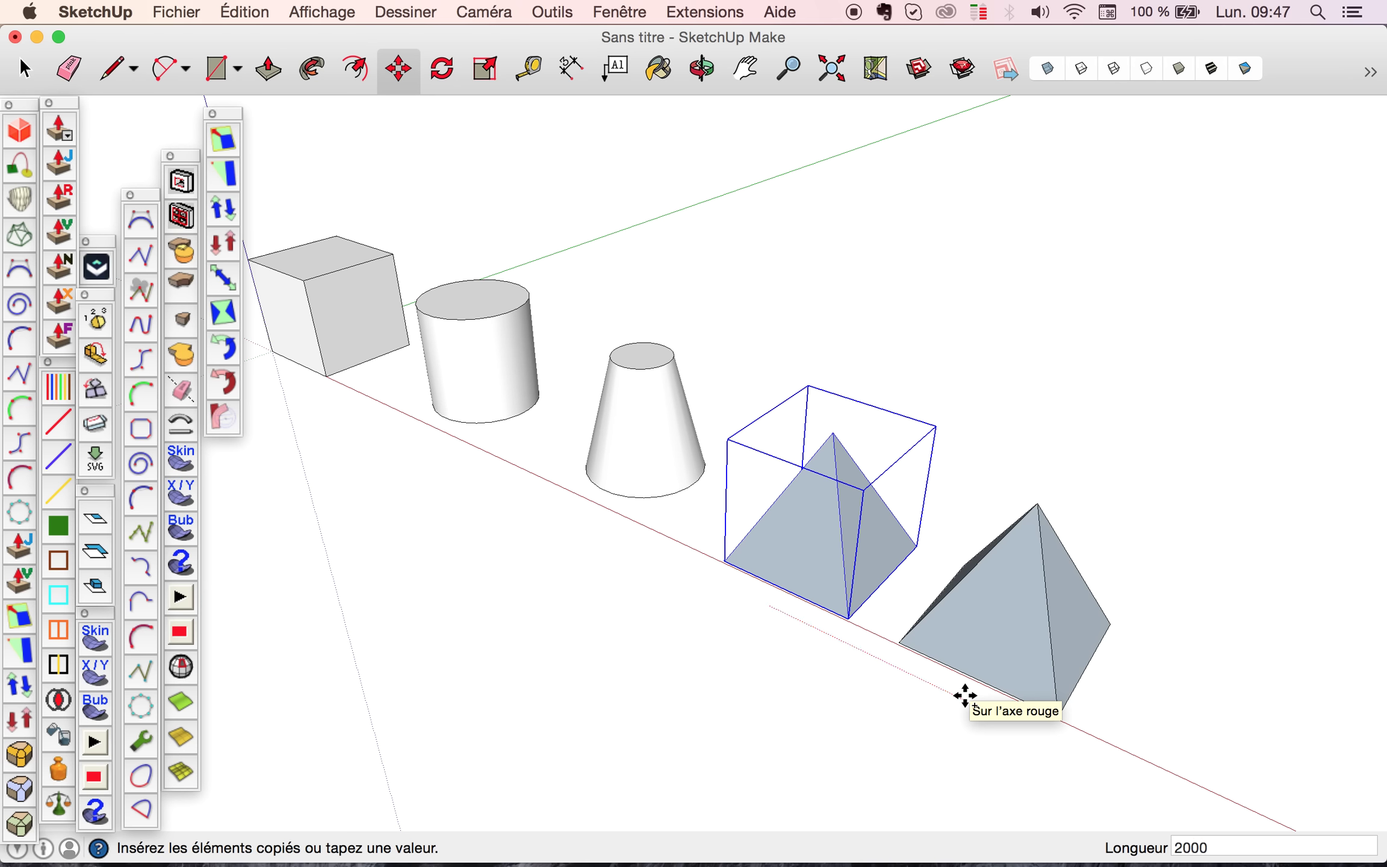
key(Return)
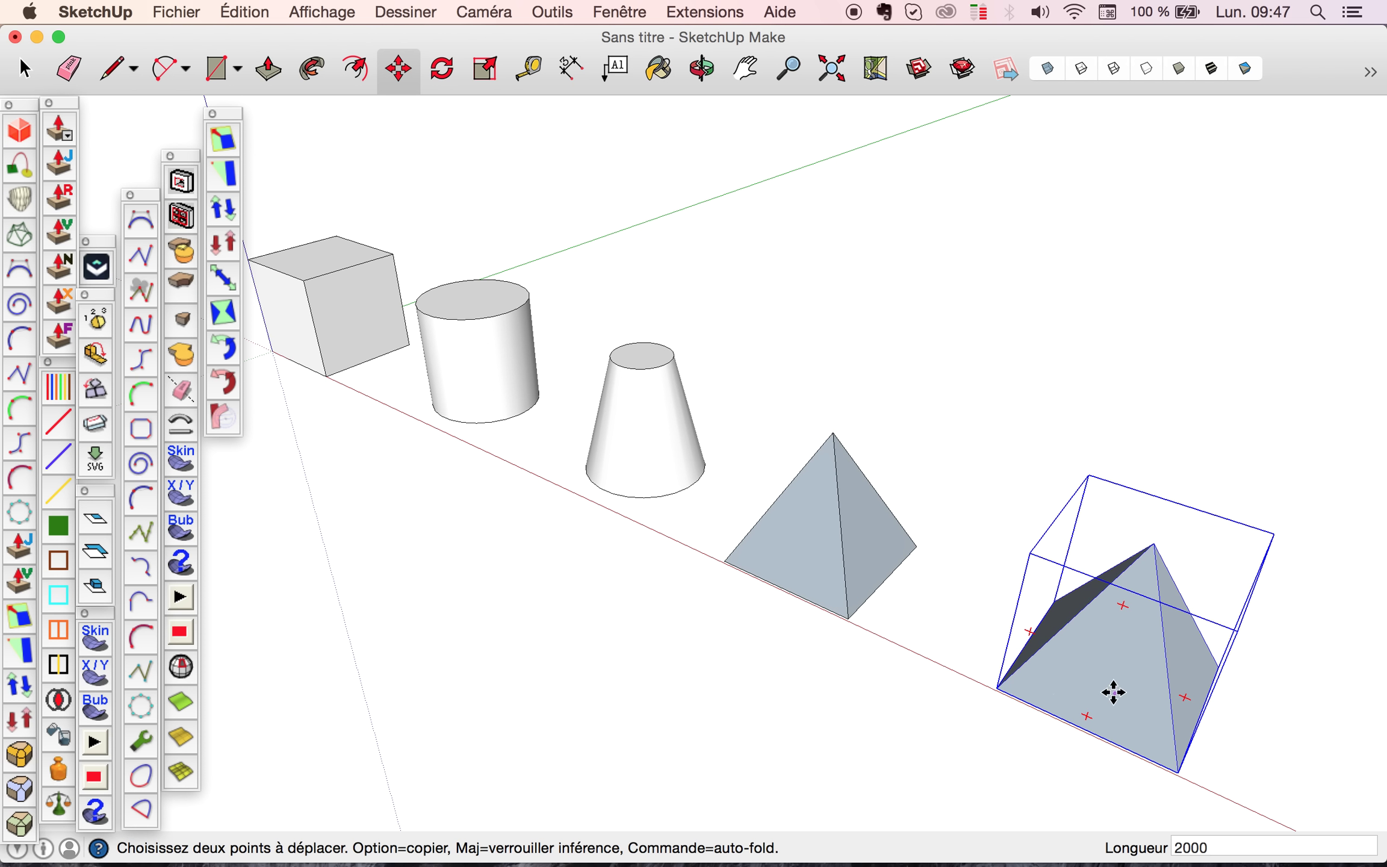
Step: Copy the second pyramid about 1800 mm straight up along the blue axis
key(o)
drag(1114, 700, 1051, 616)
scroll(994, 599, down, 3)
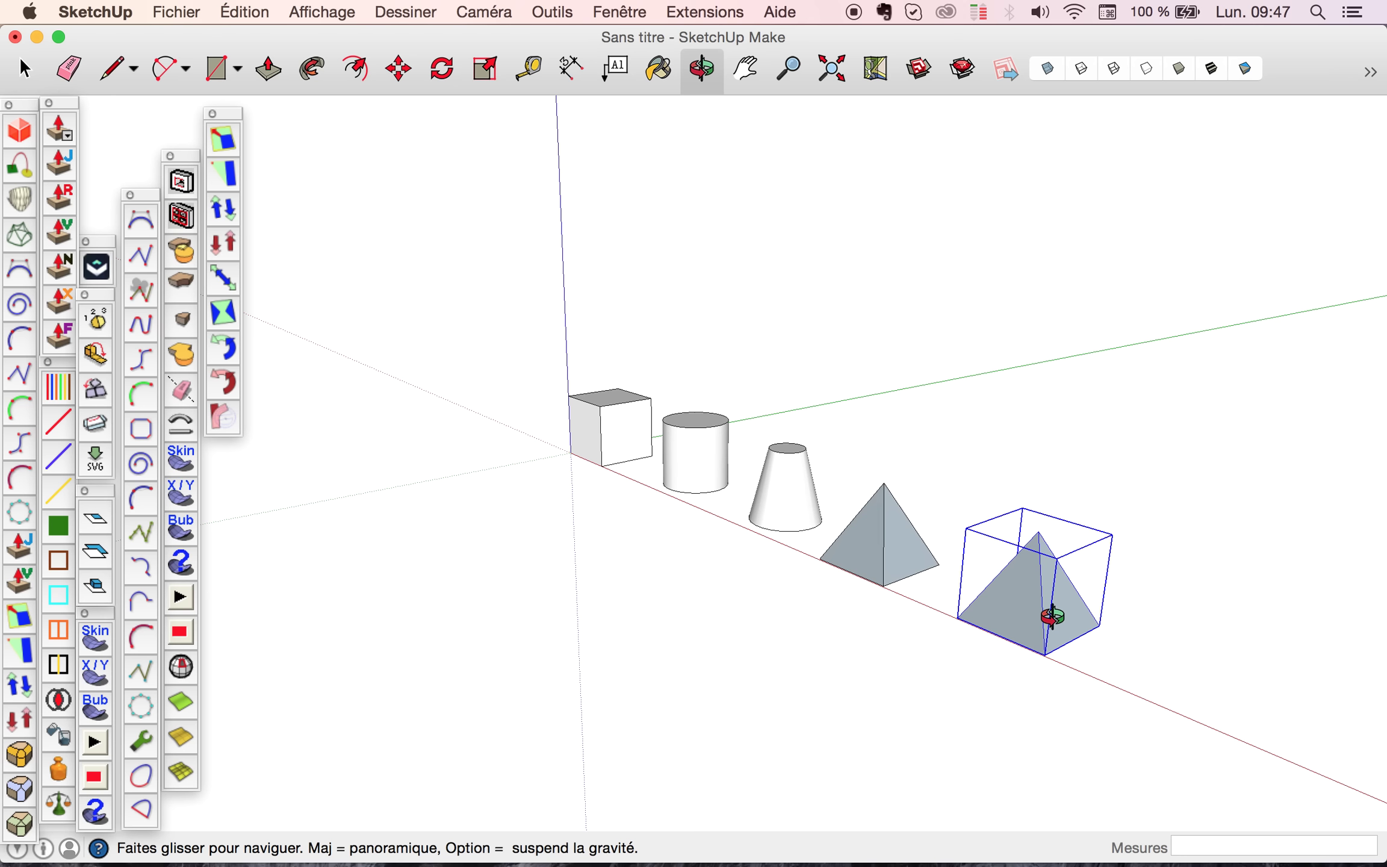
key(space)
key(m)
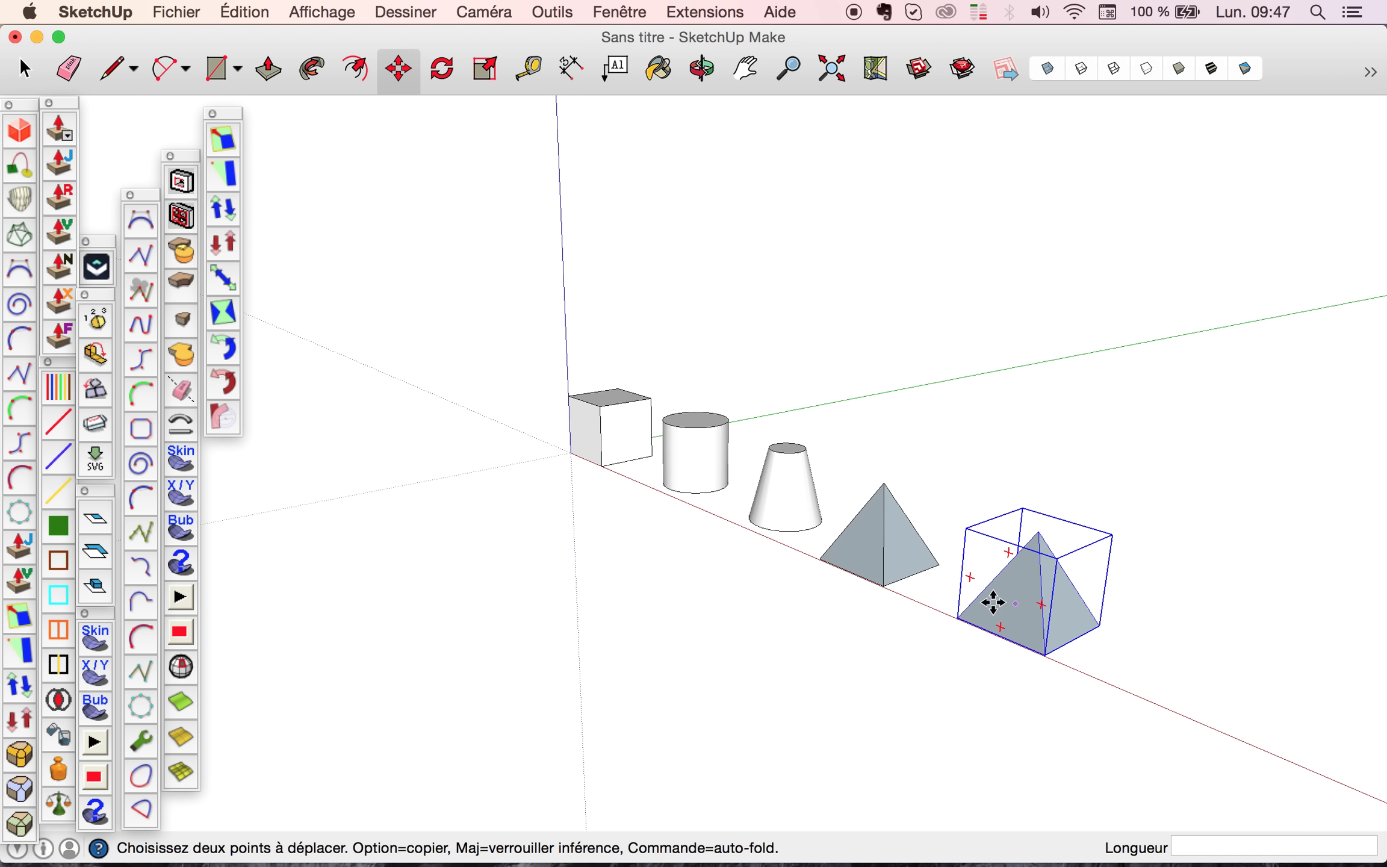
key(alt)
click(1165, 661)
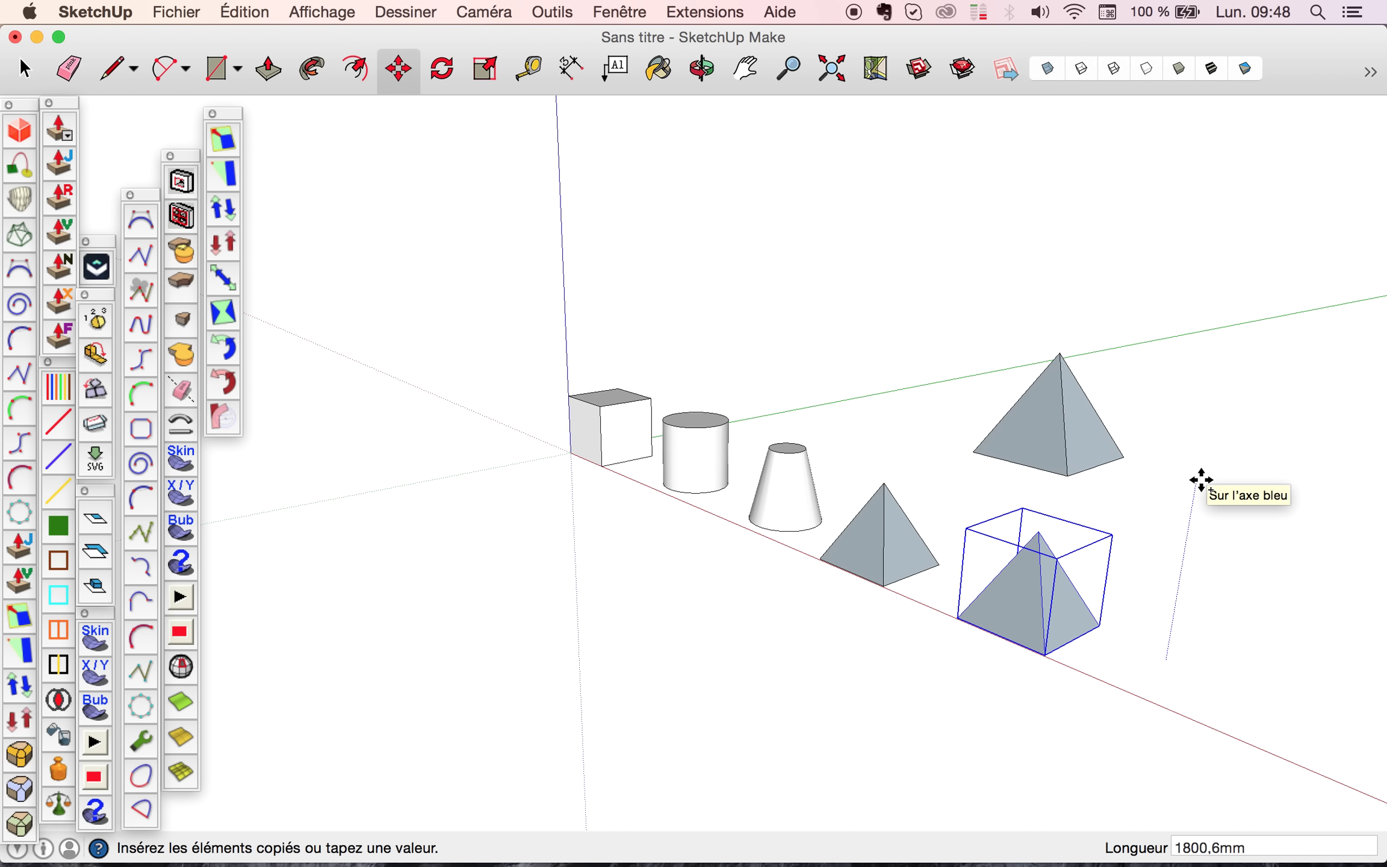
click(1201, 479)
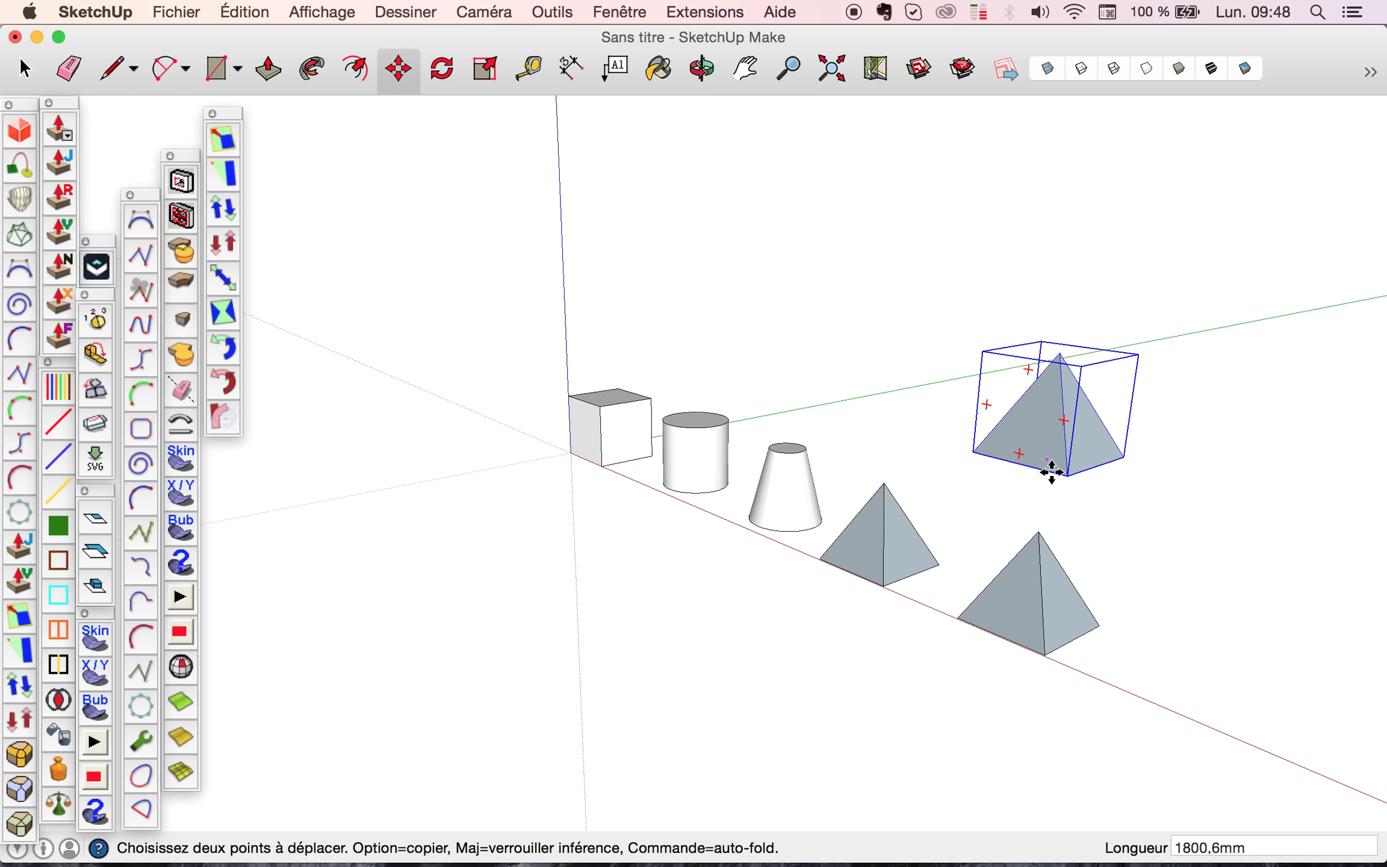
Step: Turn the raised pyramid upside down by scaling it by -1 along the blue axis from its base
key(o)
scroll(1052, 474, up, 3)
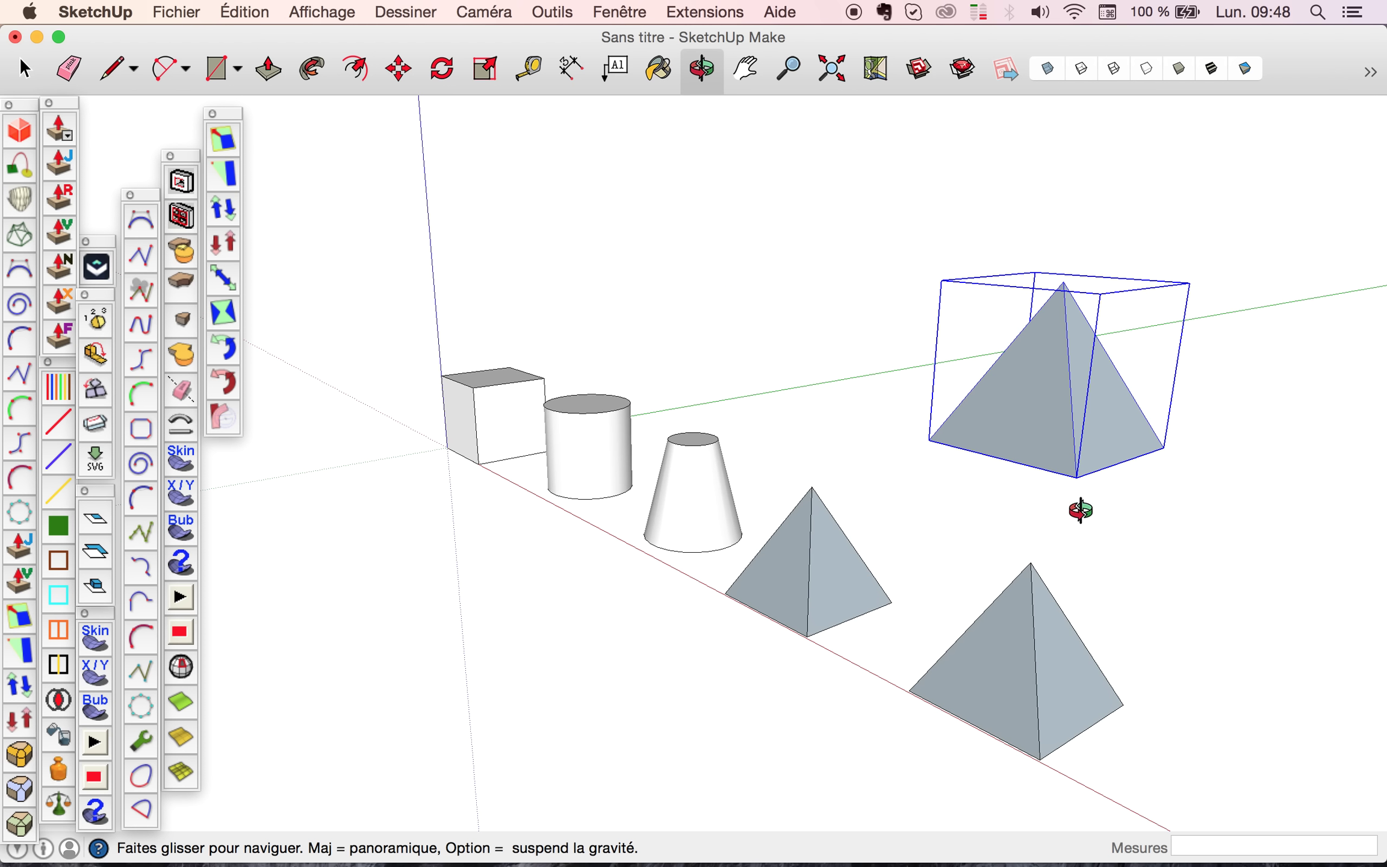
drag(1062, 449, 1016, 247)
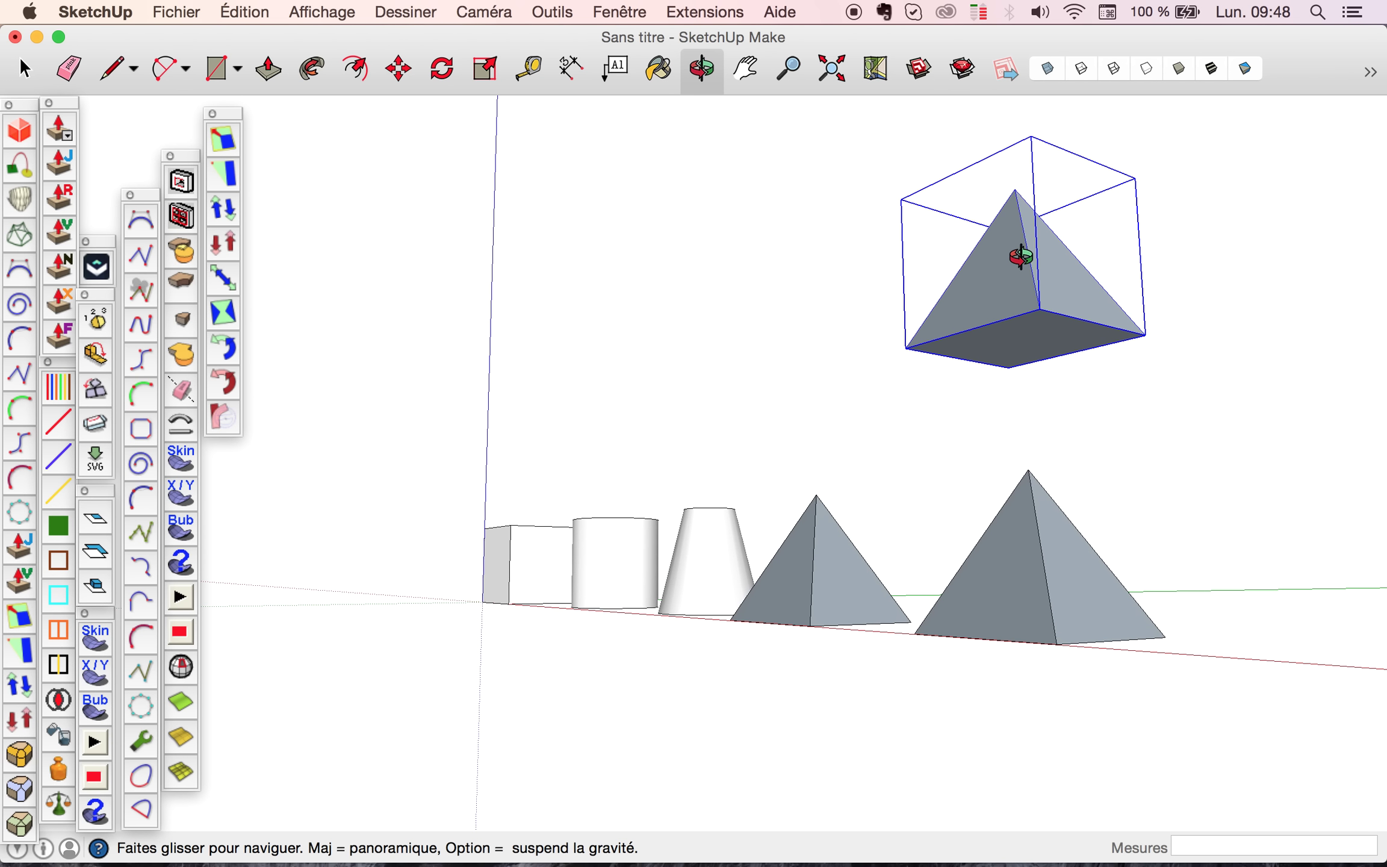
click(484, 70)
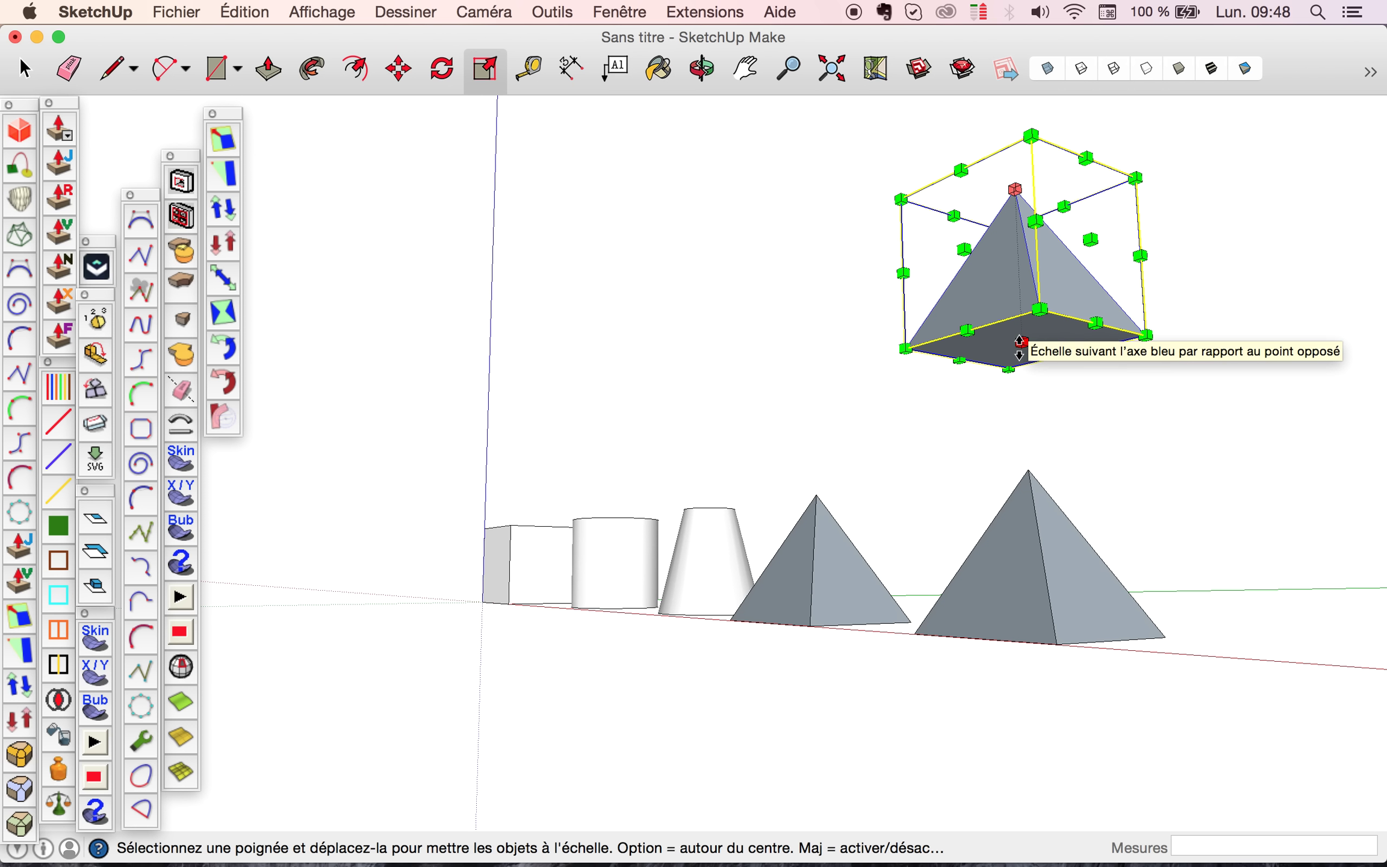
drag(1021, 341, 1000, 155)
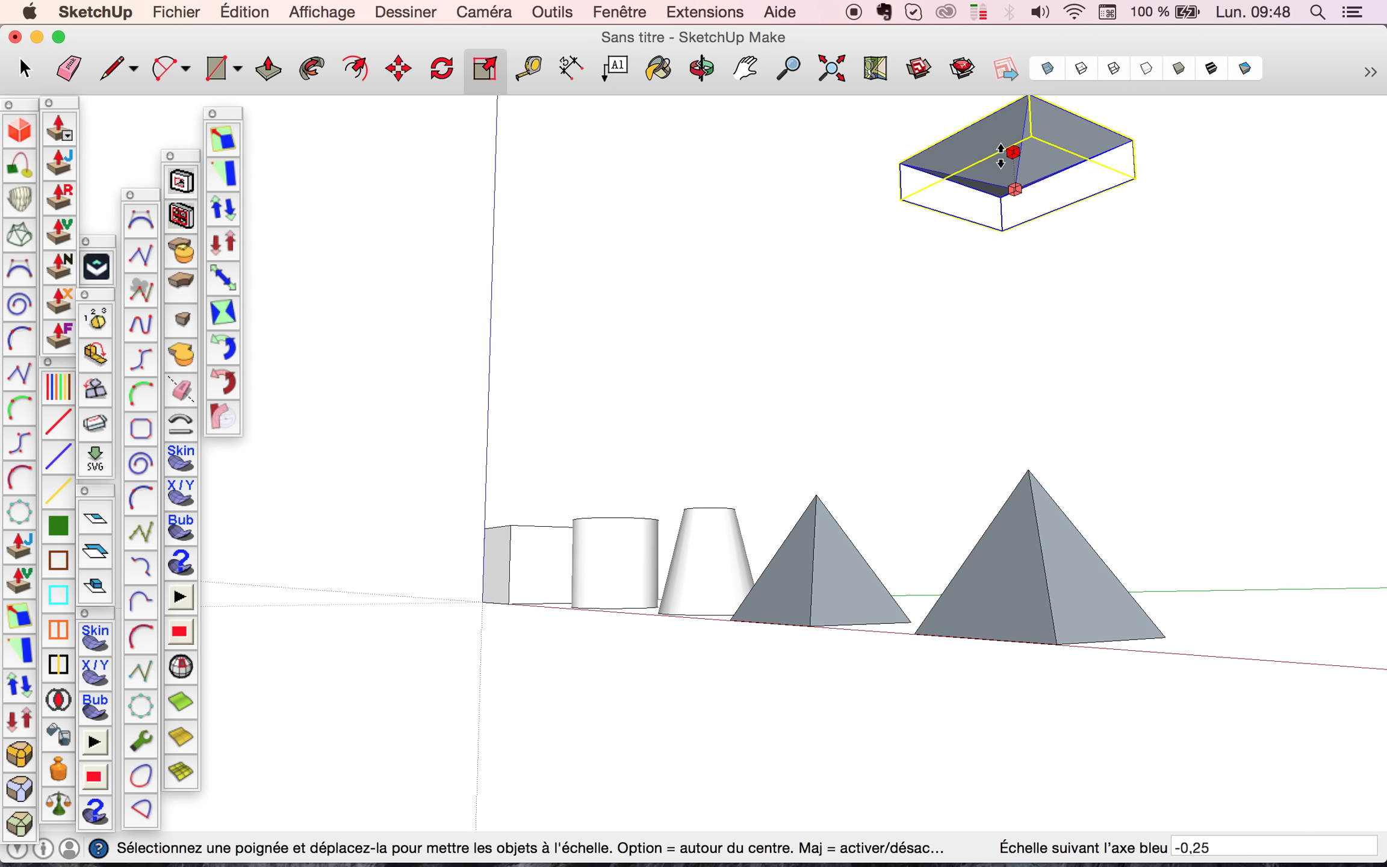
text(-)
text(0,25)
text(&)
key(BackSpace)
key(Return)
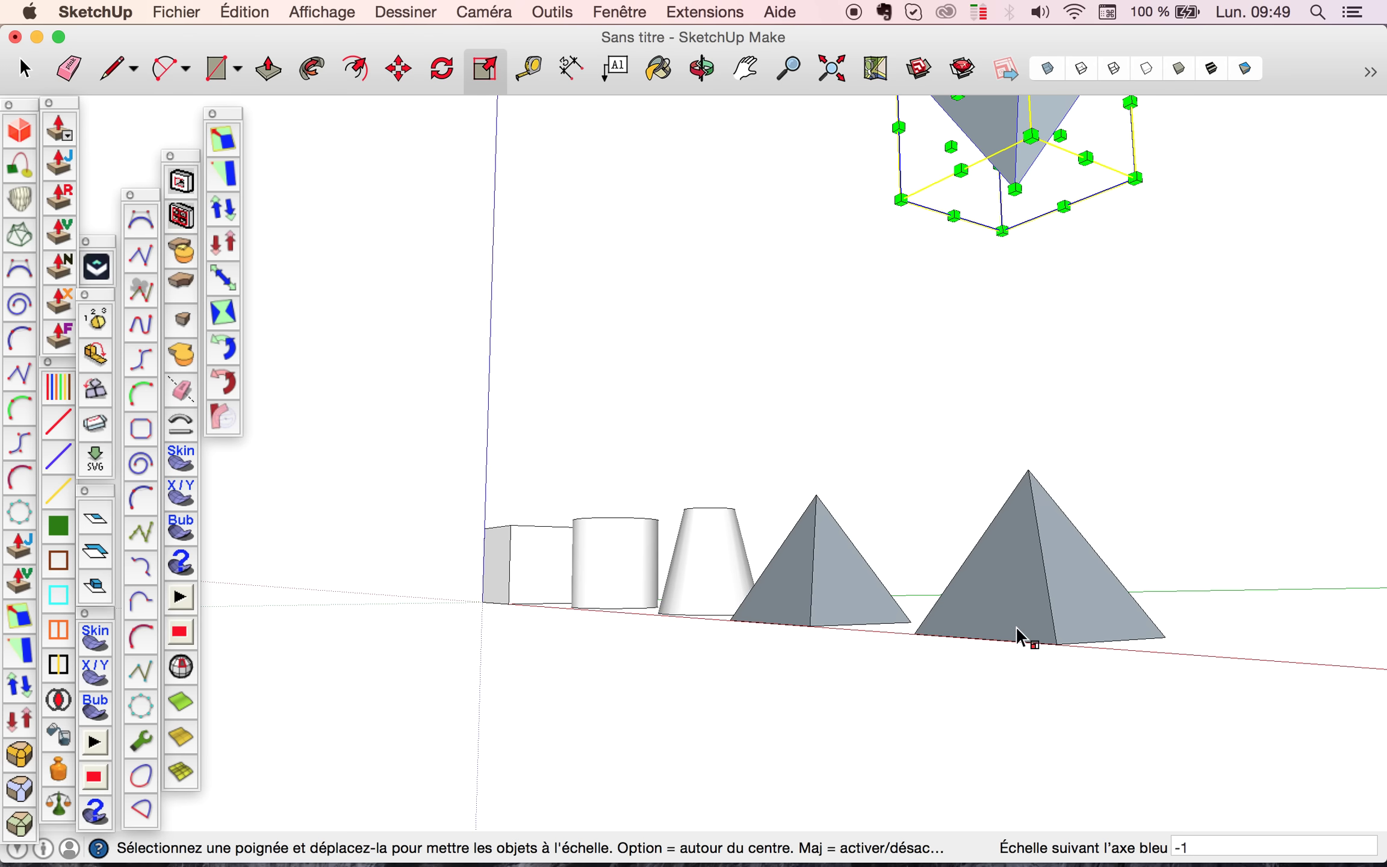
Step: Move the inverted pyramid by its tip down onto the apex of the pyramid below, so the two meet point to point
scroll(1015, 627, down, 3)
key(o)
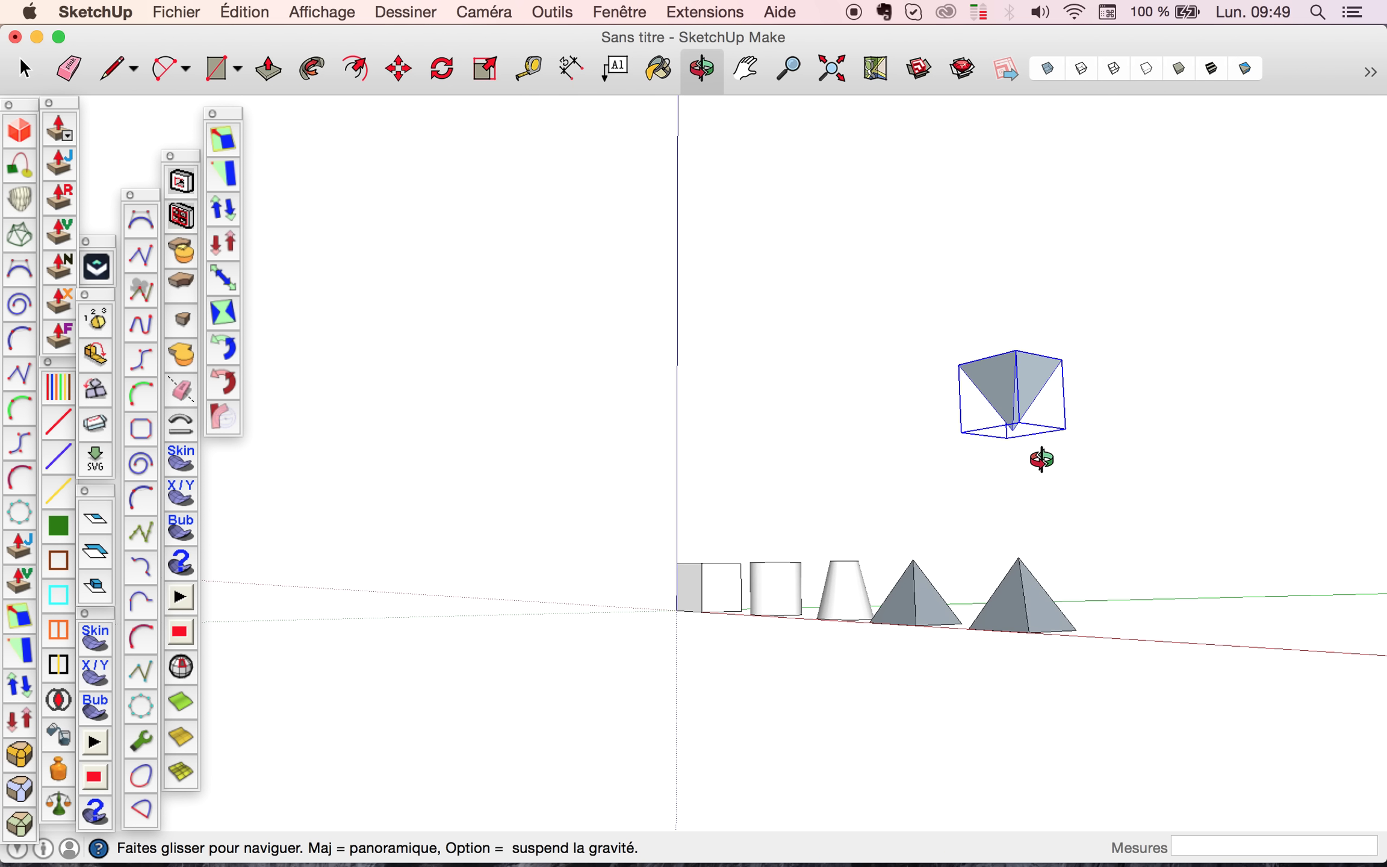
drag(1021, 402, 984, 427)
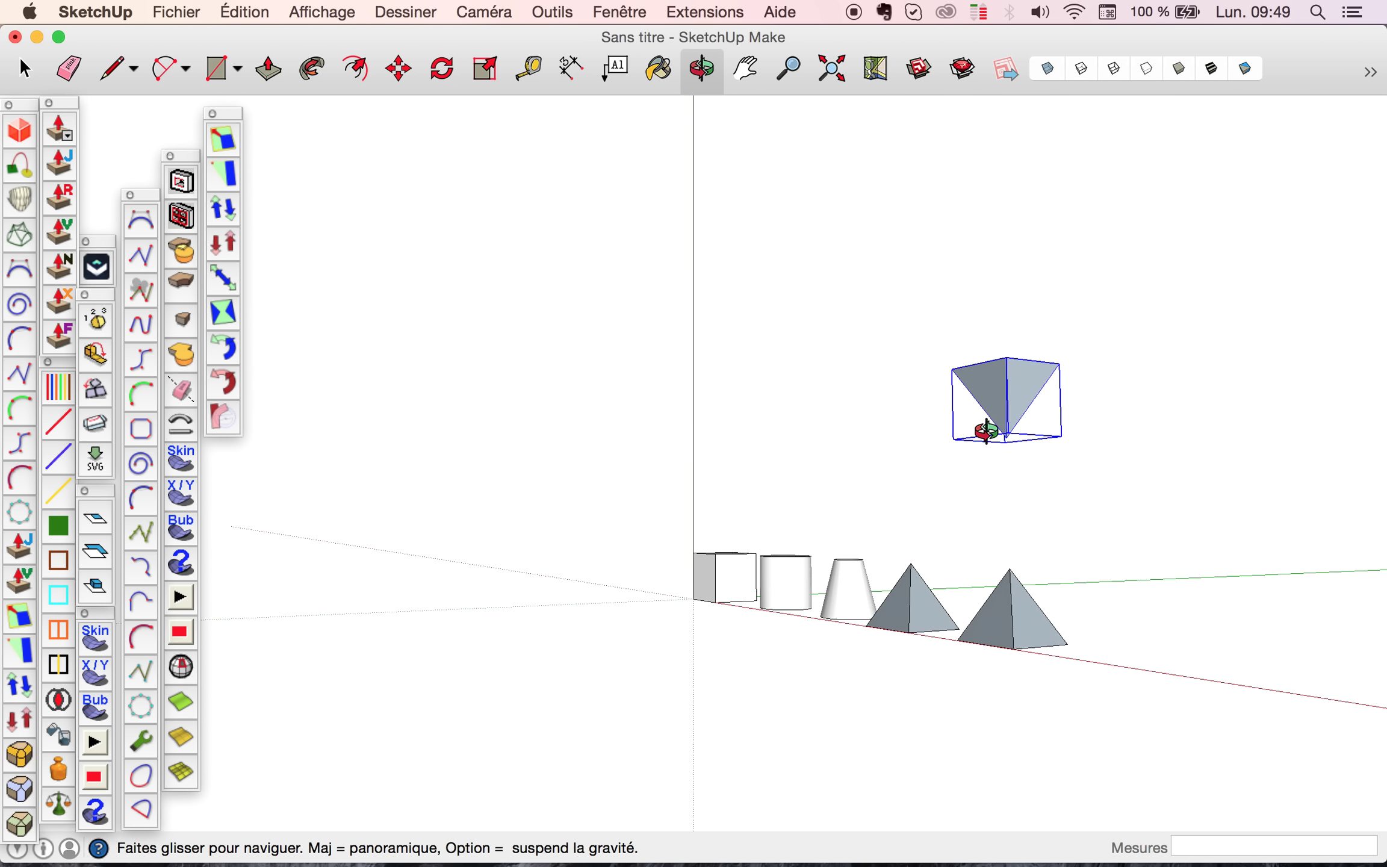
click(399, 69)
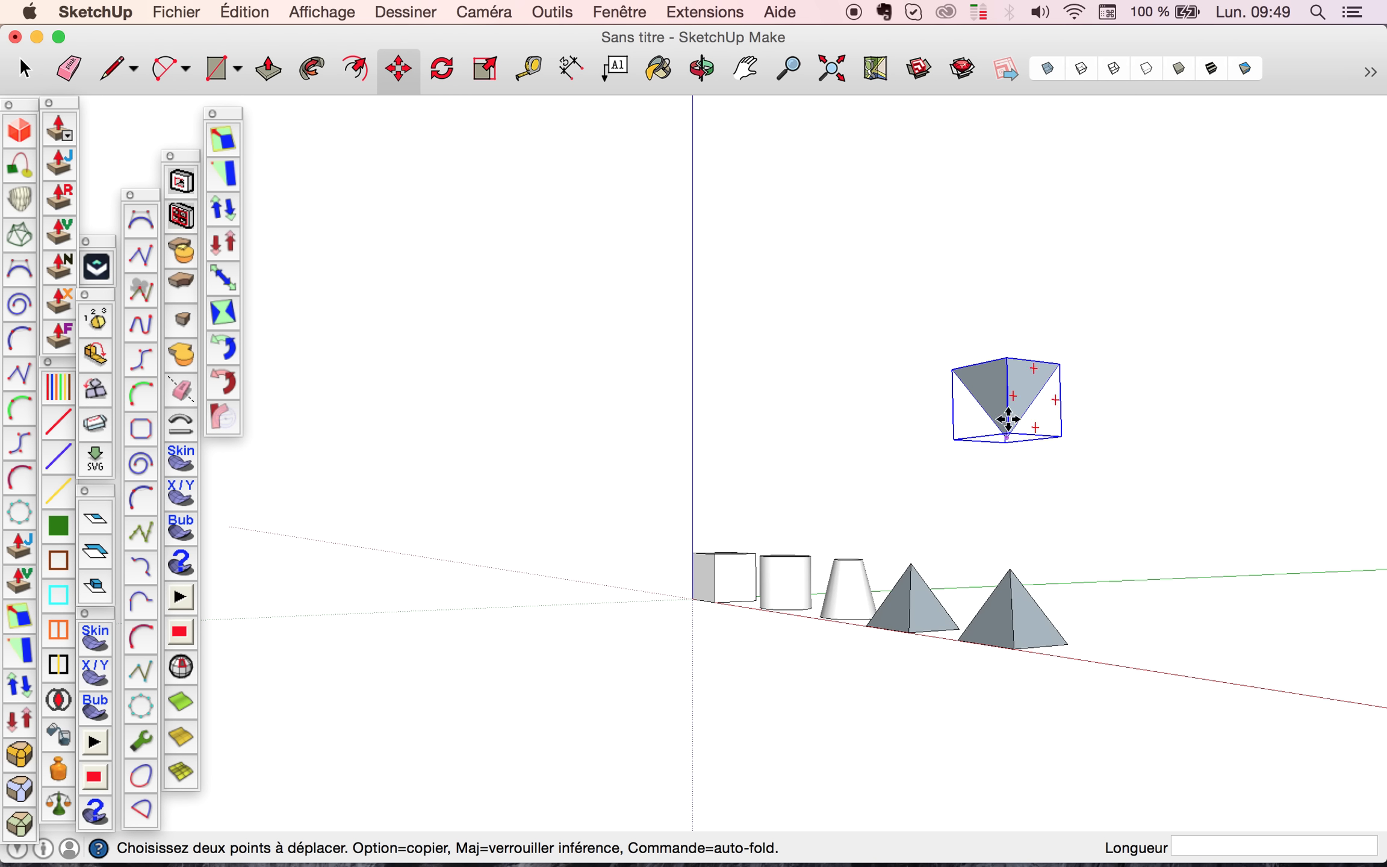
scroll(999, 425, up, 8)
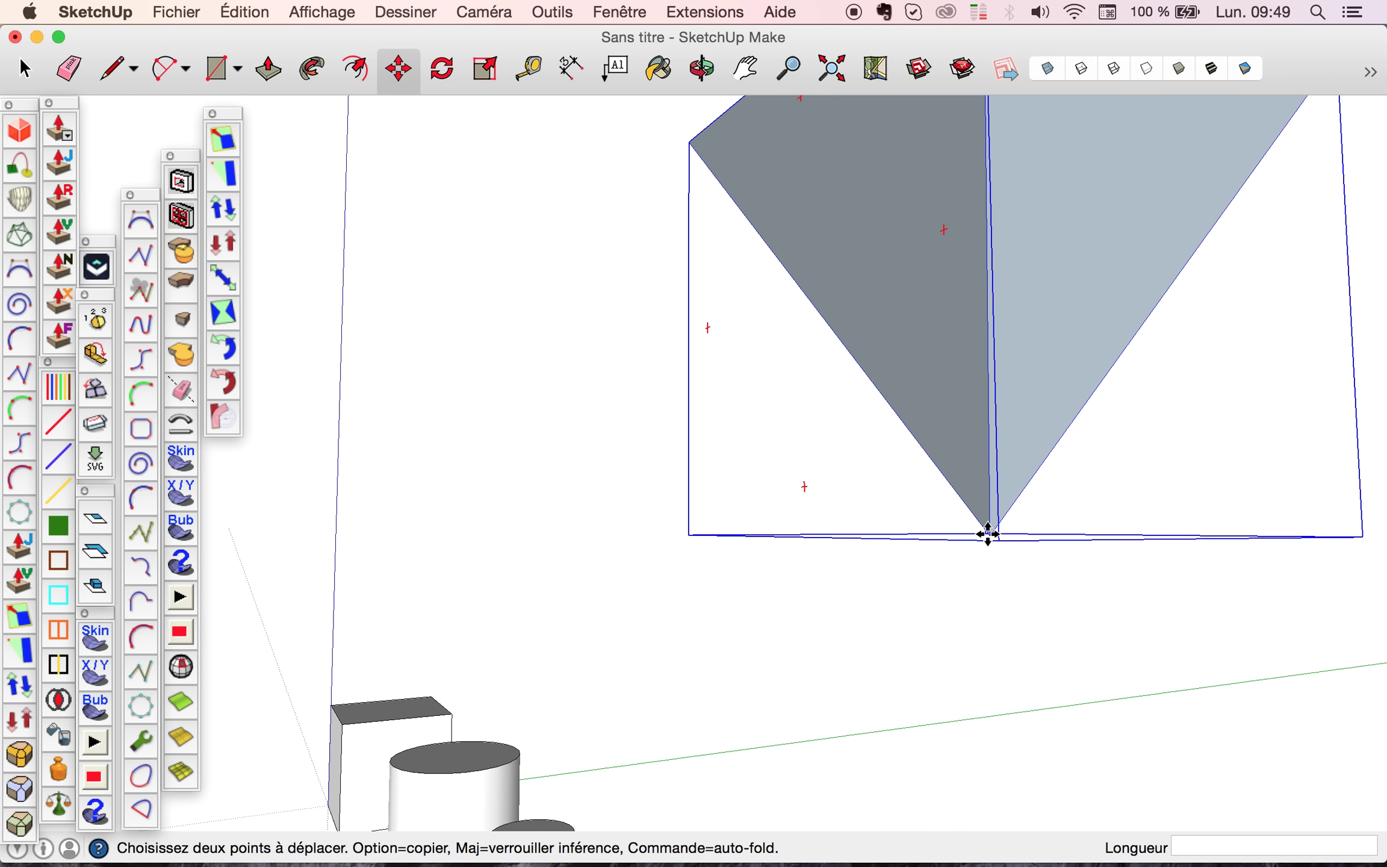
middle_drag(988, 533, 1002, 644)
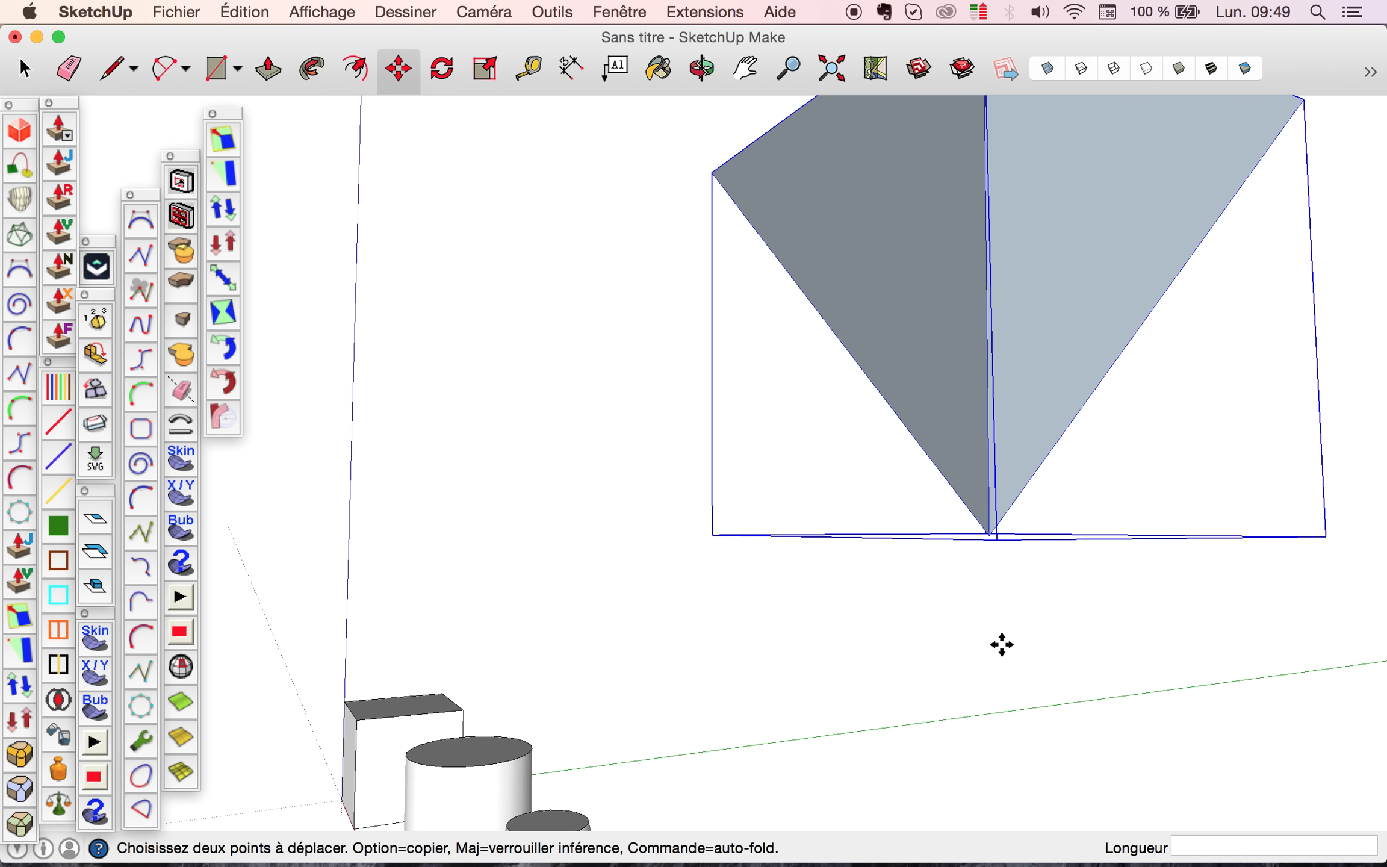
click(990, 532)
scroll(961, 414, down, 5)
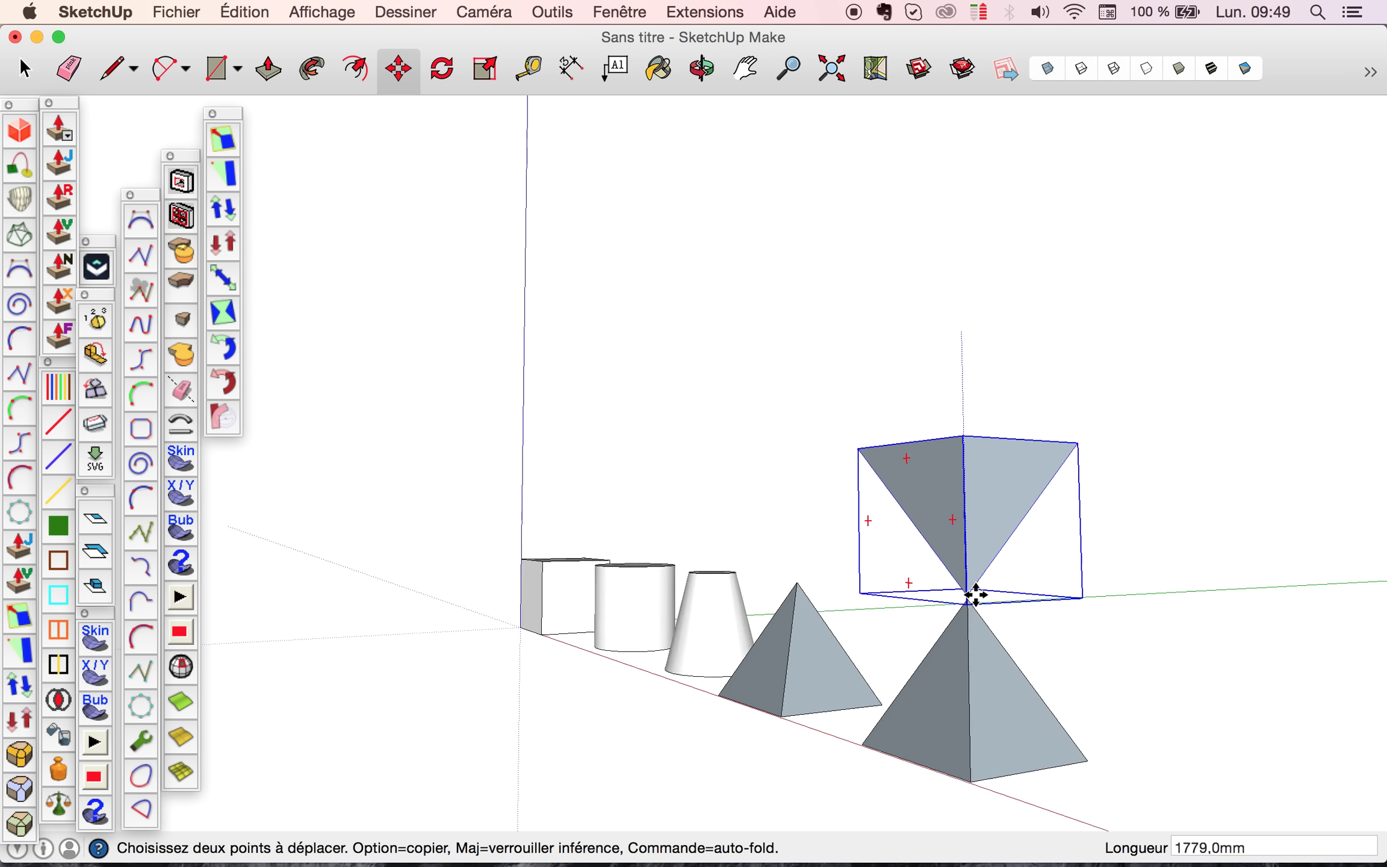
scroll(976, 595, up, 5)
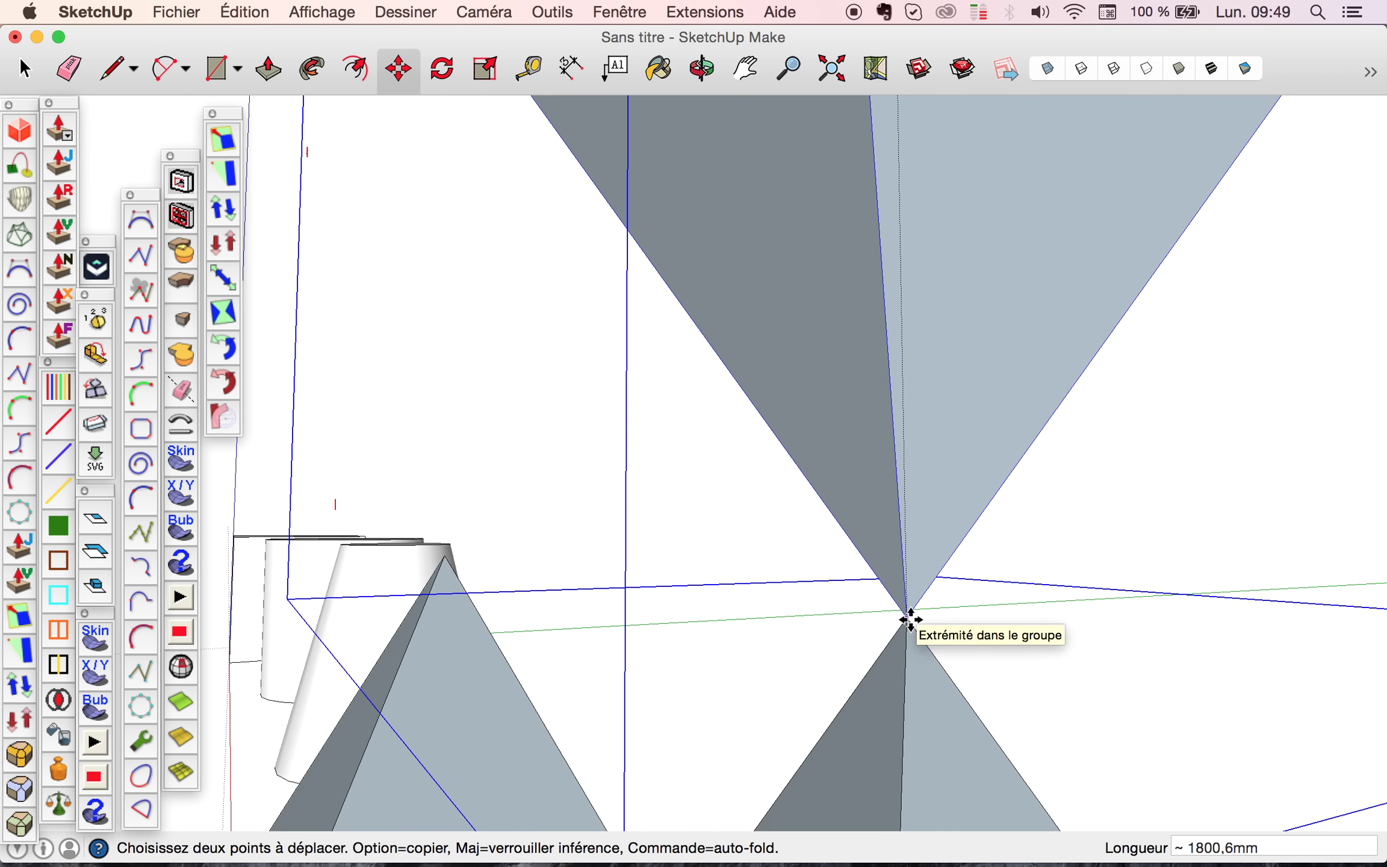
scroll(910, 620, up, 5)
scroll(911, 620, down, 5)
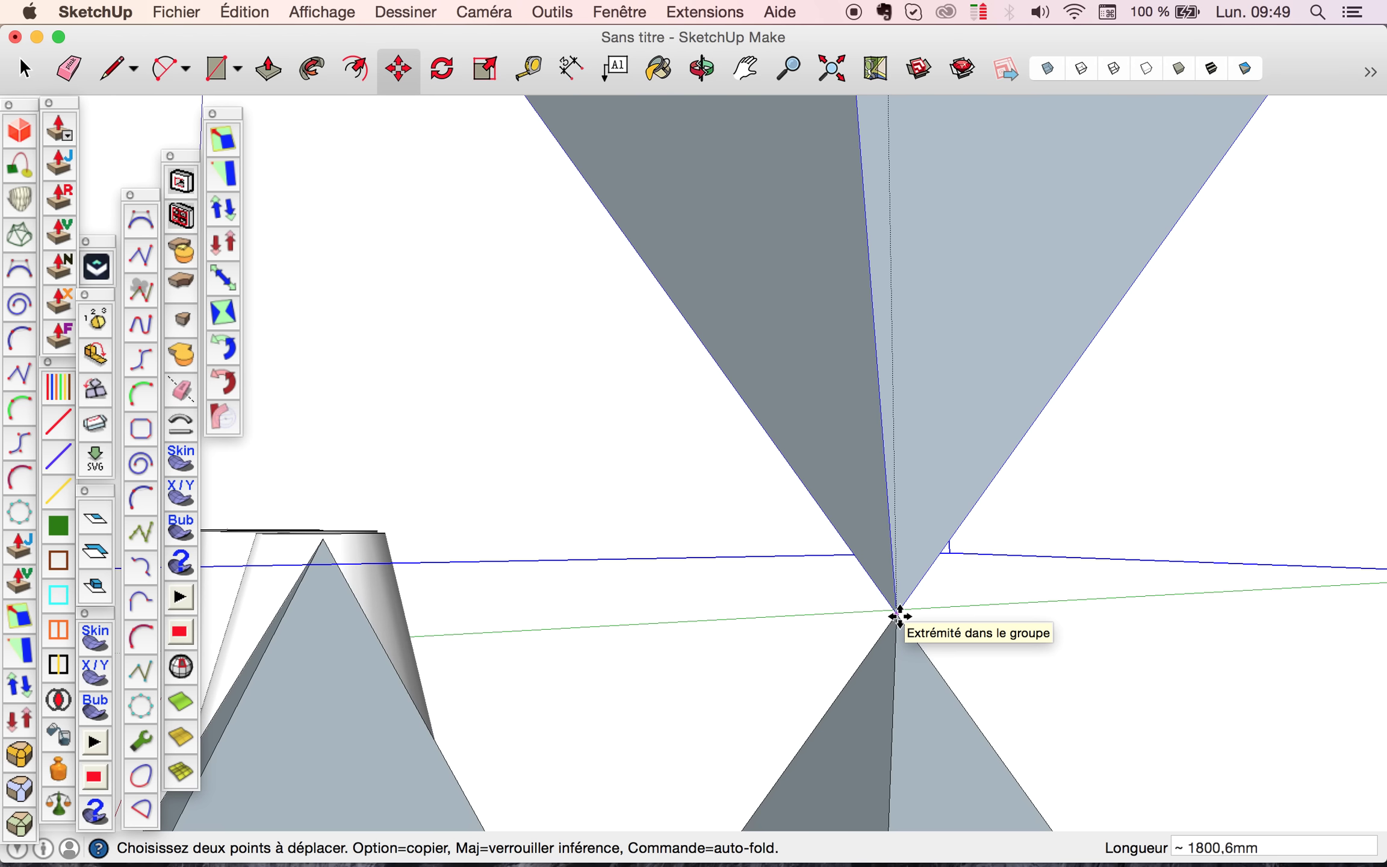
Step: Draw a 1000 × 1000 mm square on the ground, starting on the red axis beyond the stacked pyramids
scroll(888, 514, down, 4)
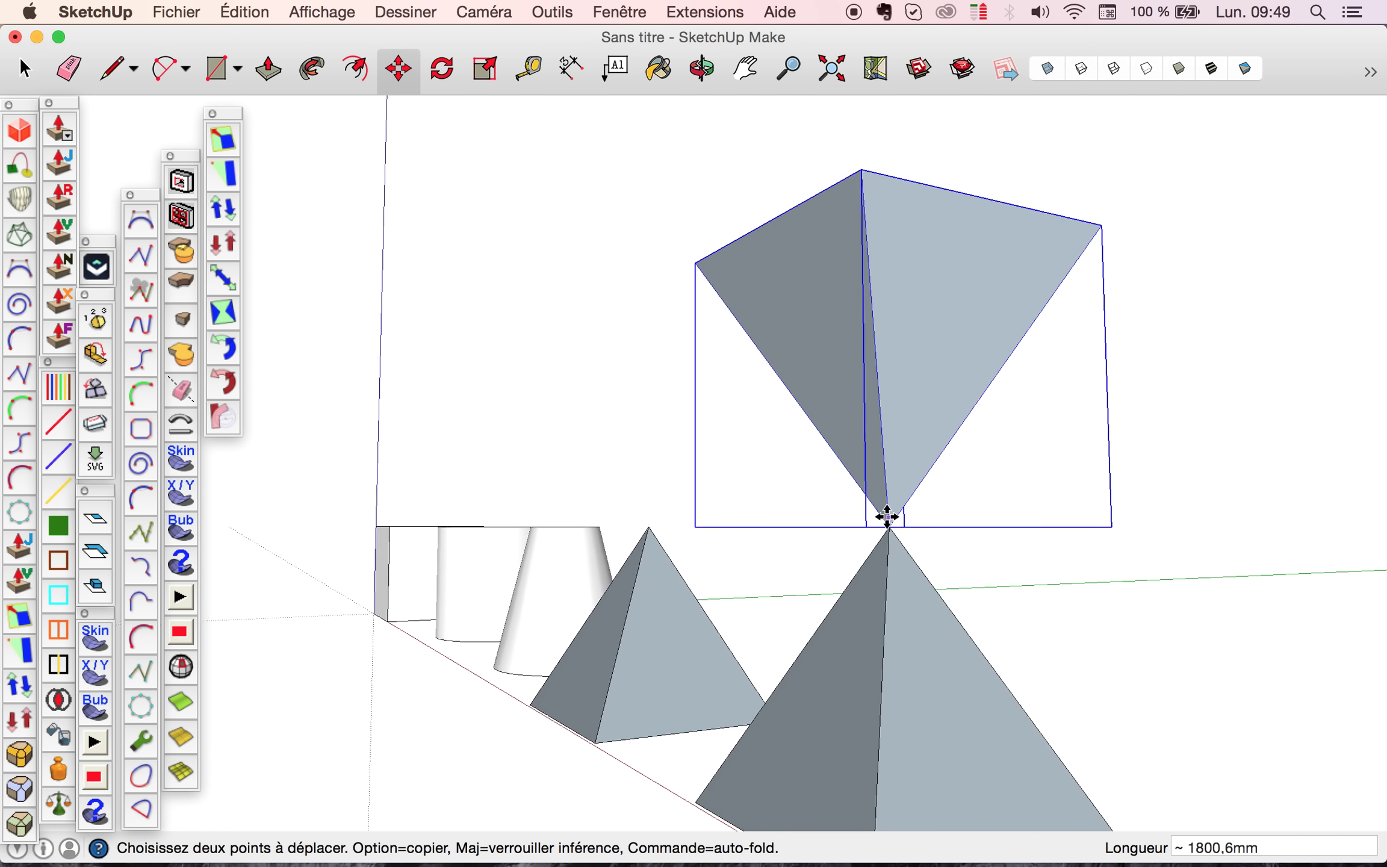
scroll(887, 515, down, 3)
middle_drag(885, 514, 1066, 601)
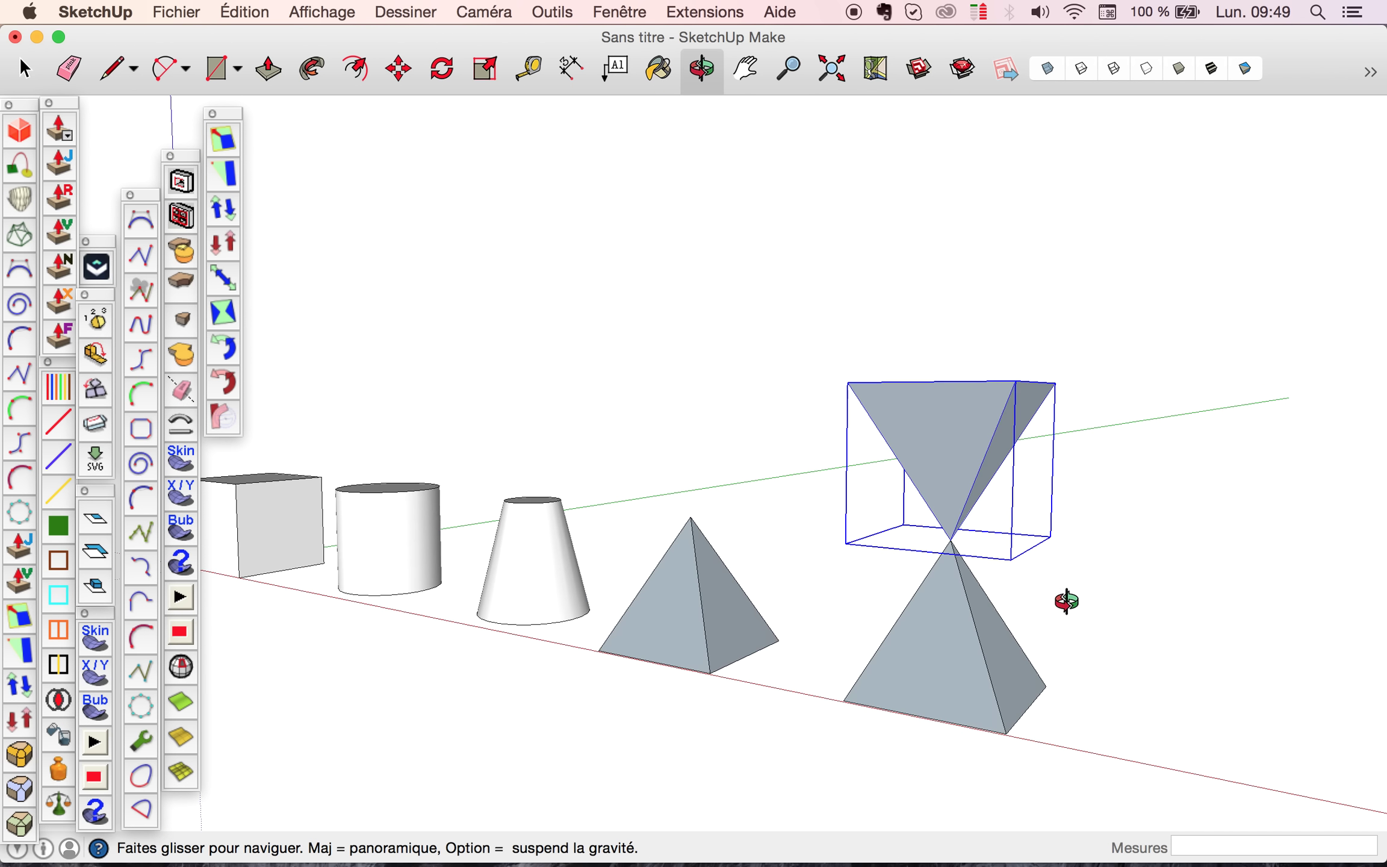
middle_drag(709, 585, 830, 628)
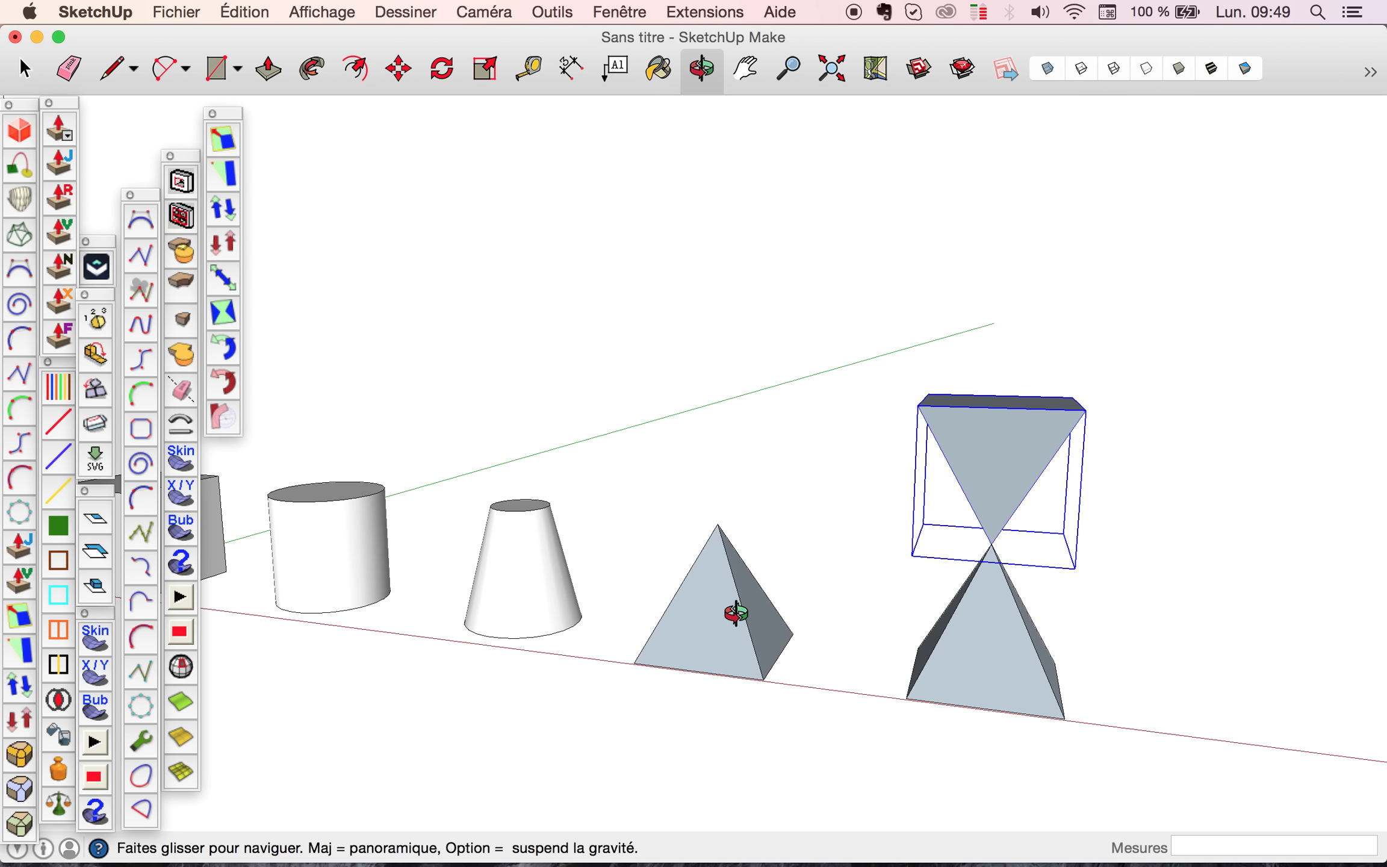
scroll(736, 613, down, 4)
middle_drag(736, 613, 679, 623)
drag(713, 619, 652, 606)
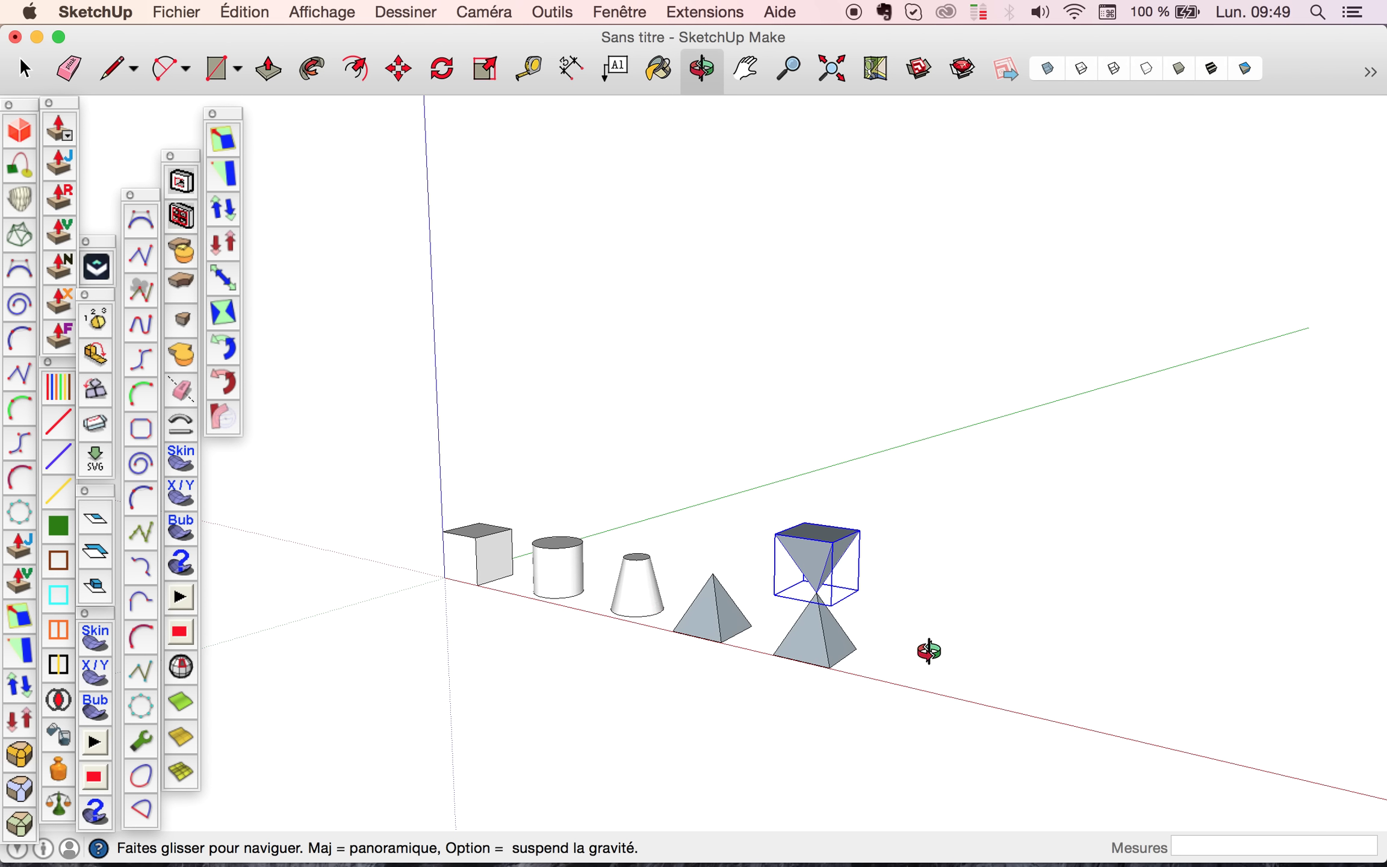
key(r)
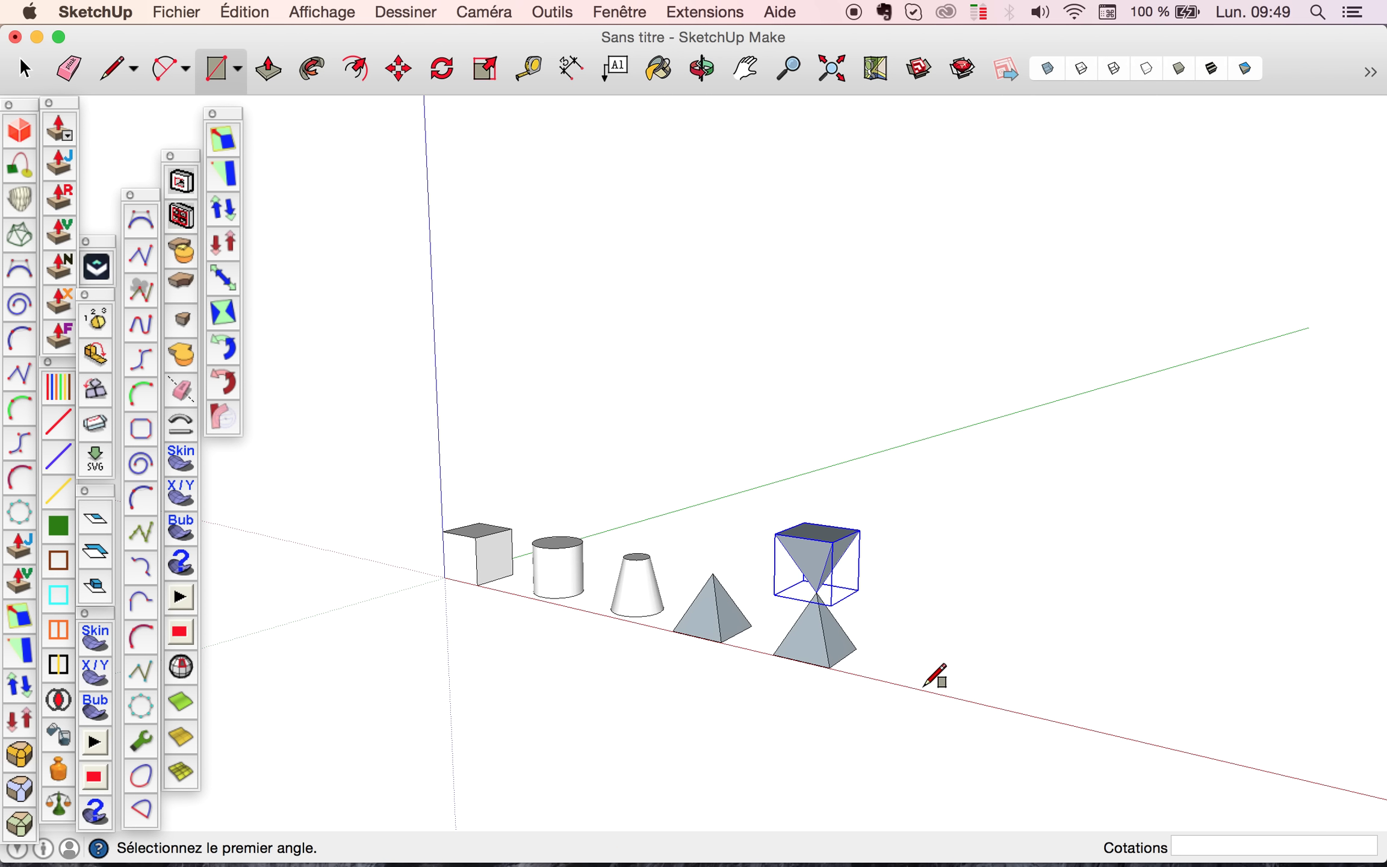
click(916, 686)
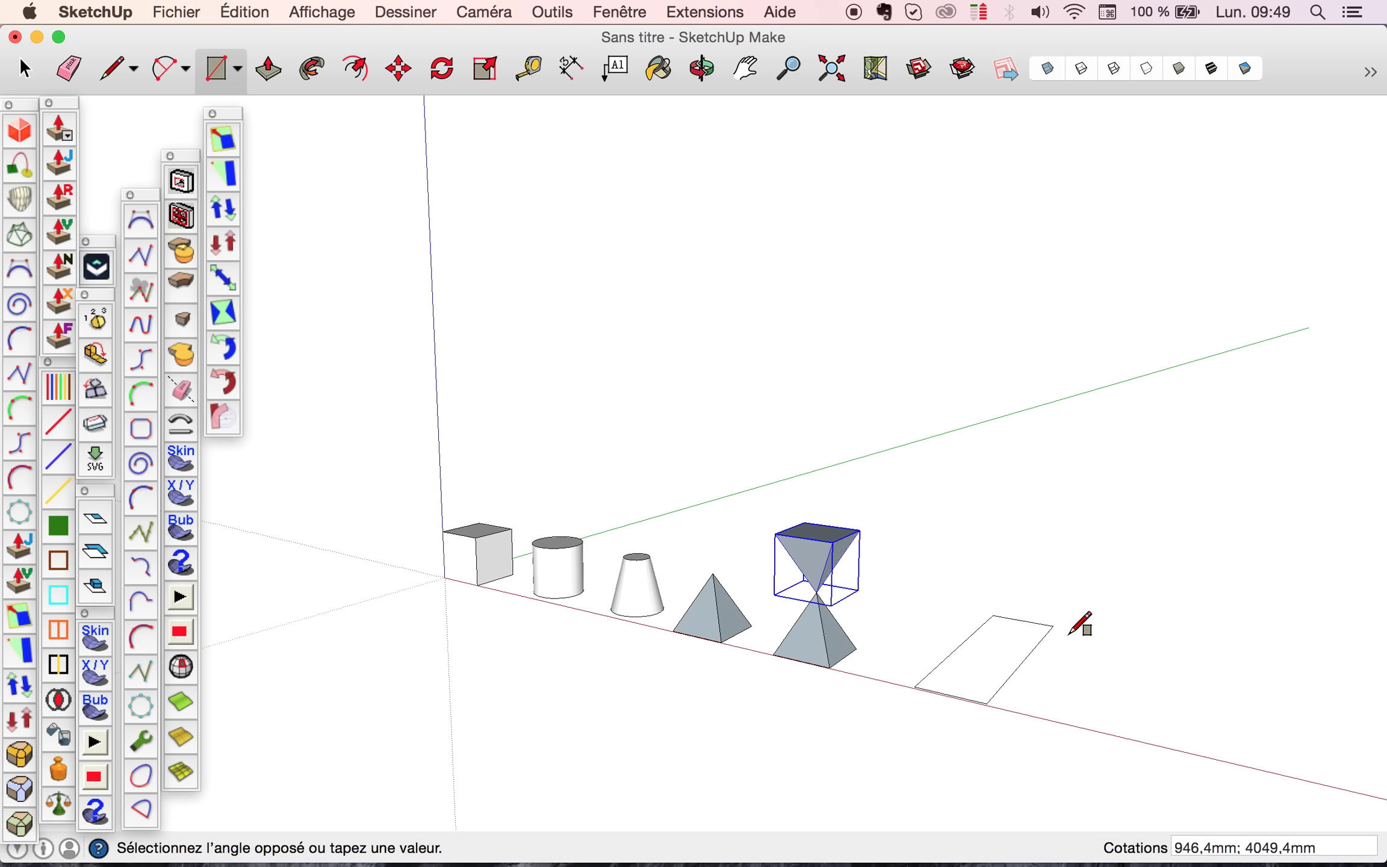
text(&)
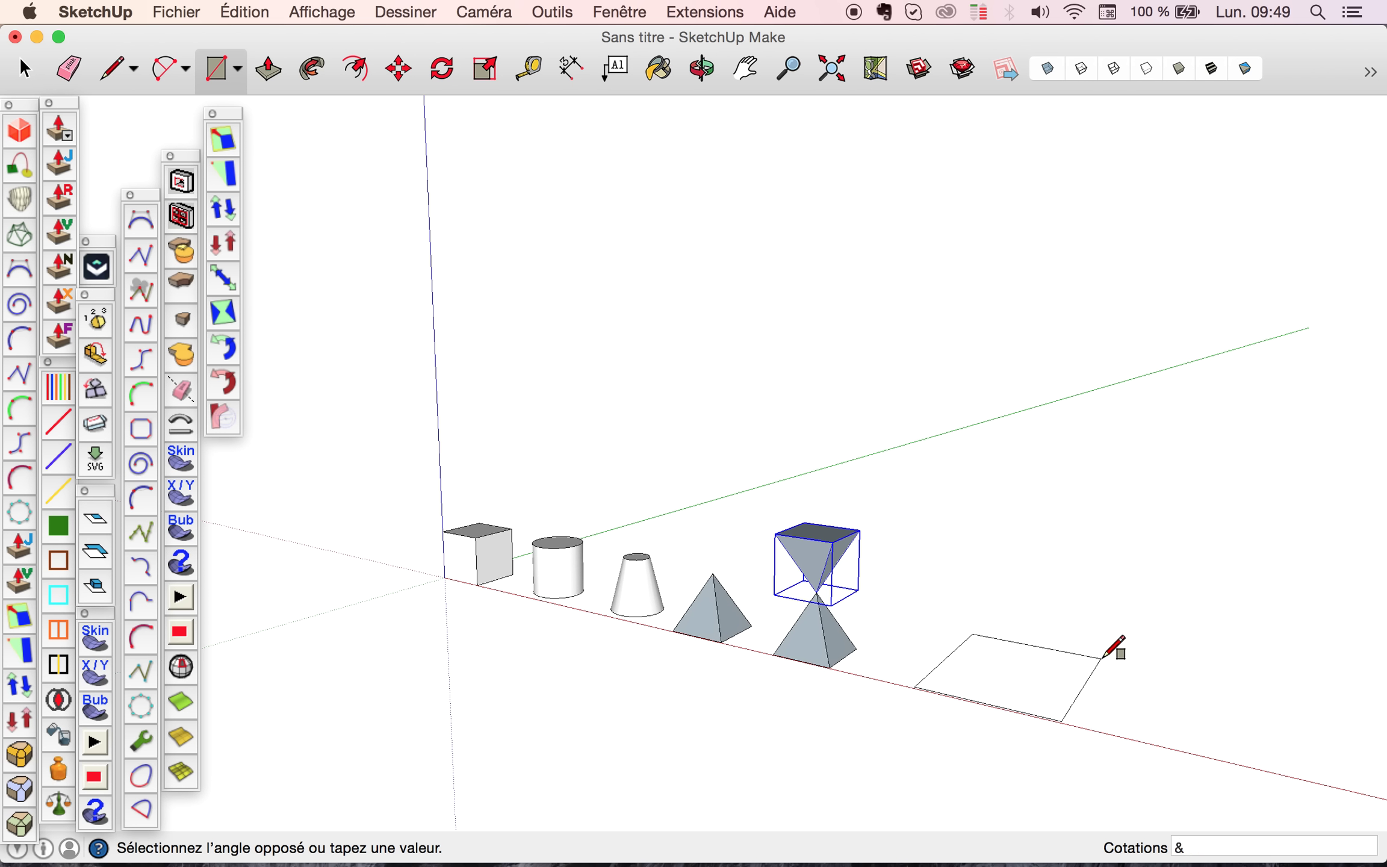
key(BackSpace)
text(1000;1000)
key(Return)
Step: Divide the square into four equal quarters with two lines joining the midpoints of its opposite edges
scroll(983, 701, up, 5)
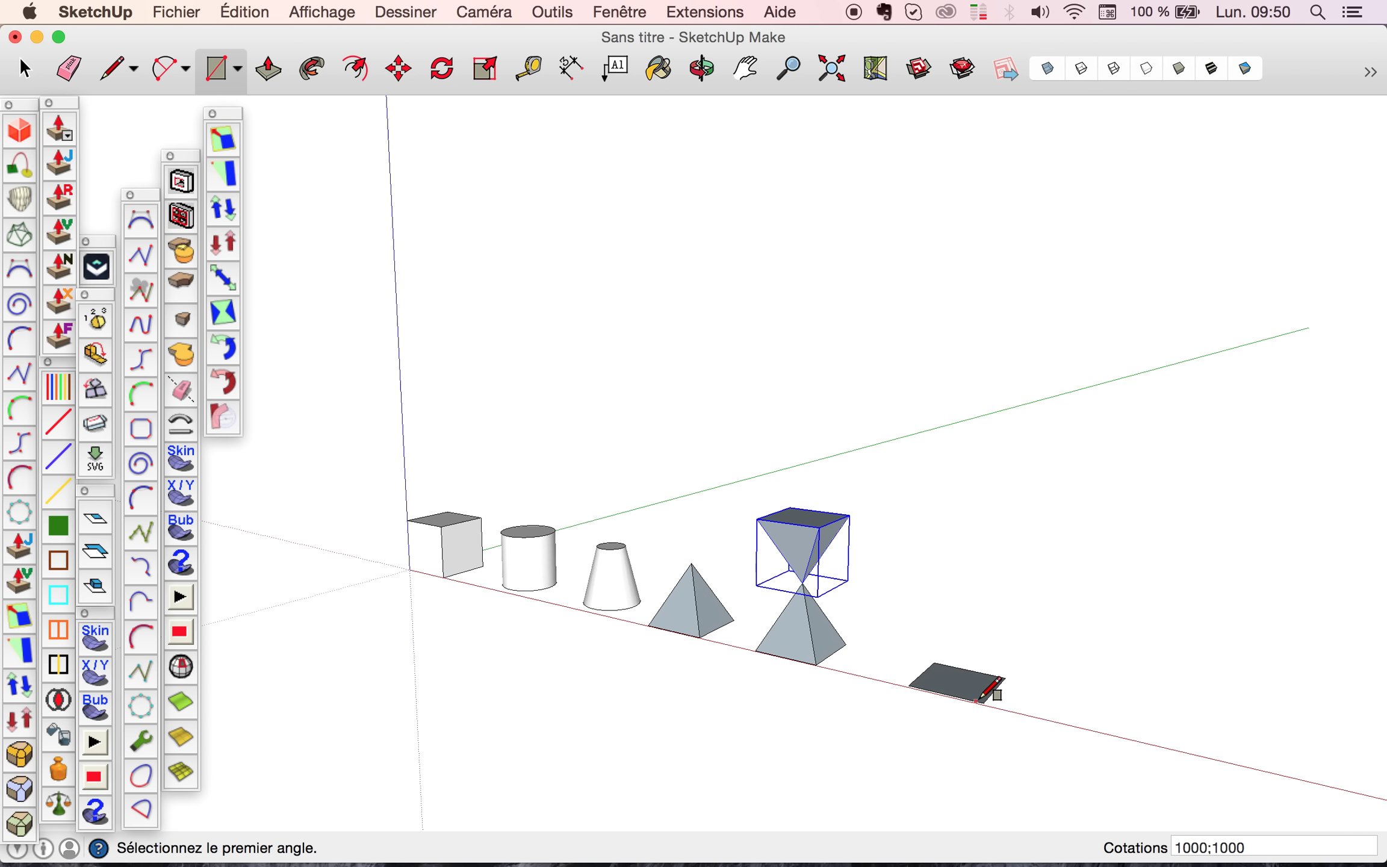
key(o)
drag(969, 689, 1010, 753)
scroll(1010, 741, up, 4)
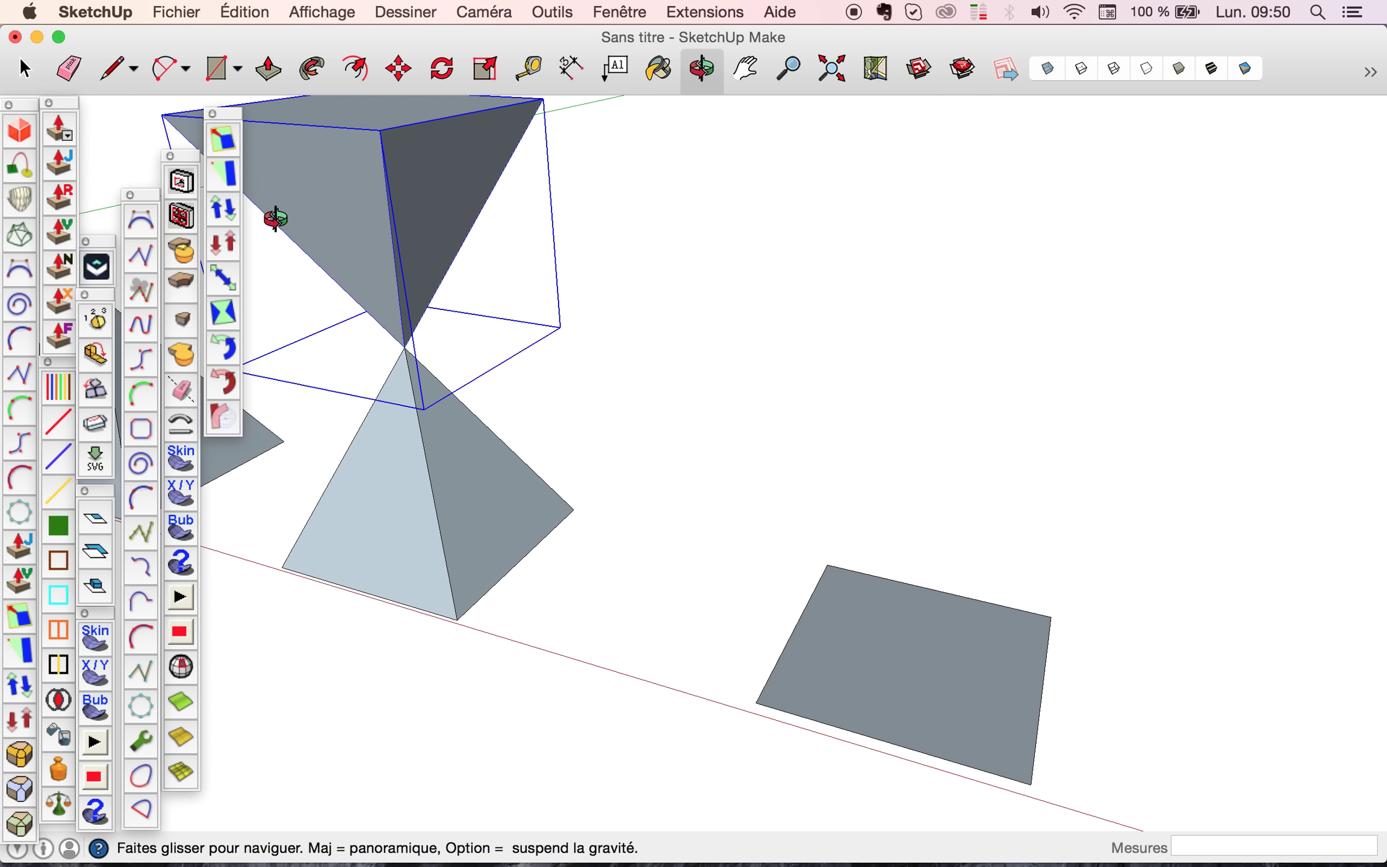
click(114, 69)
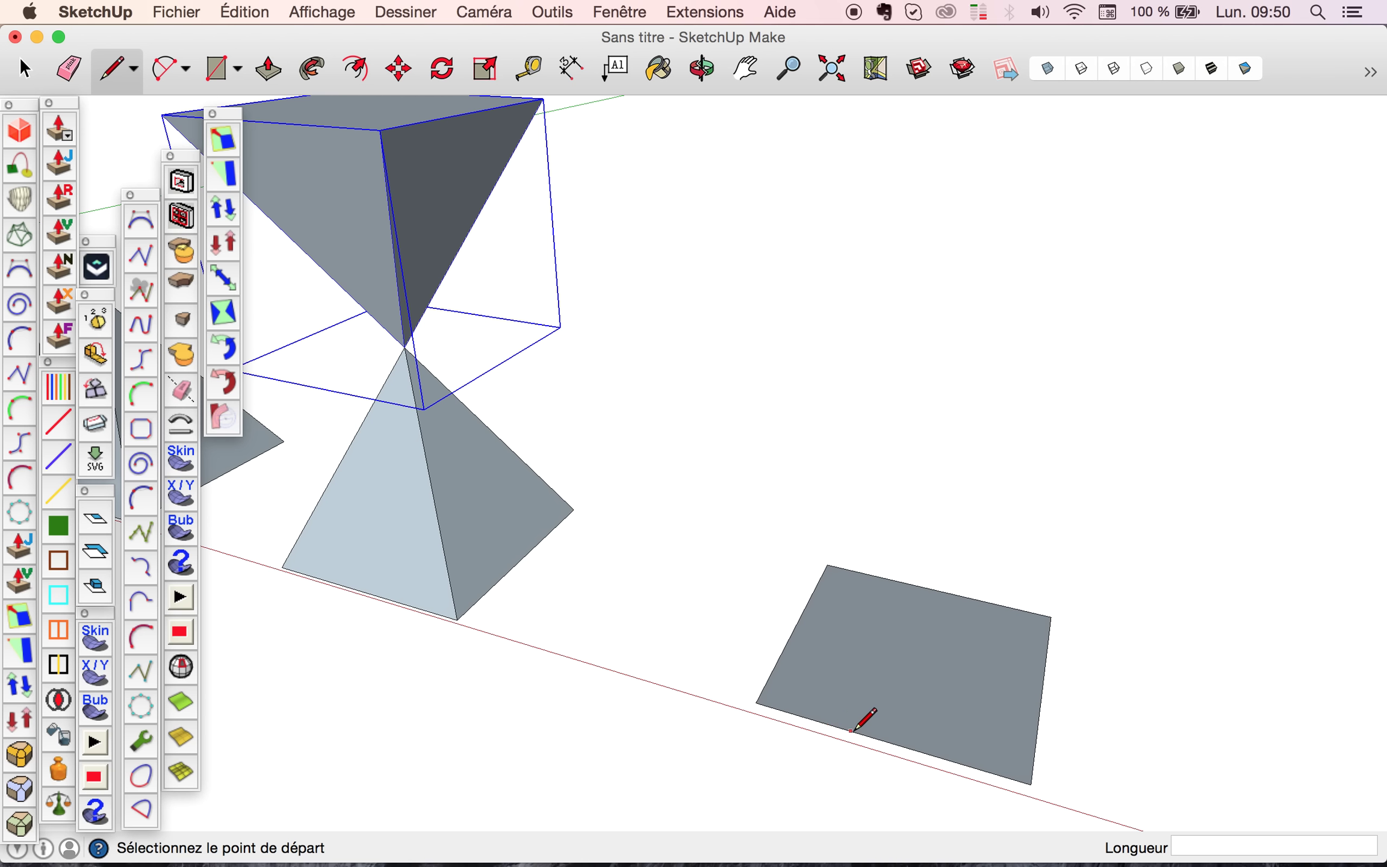
click(886, 741)
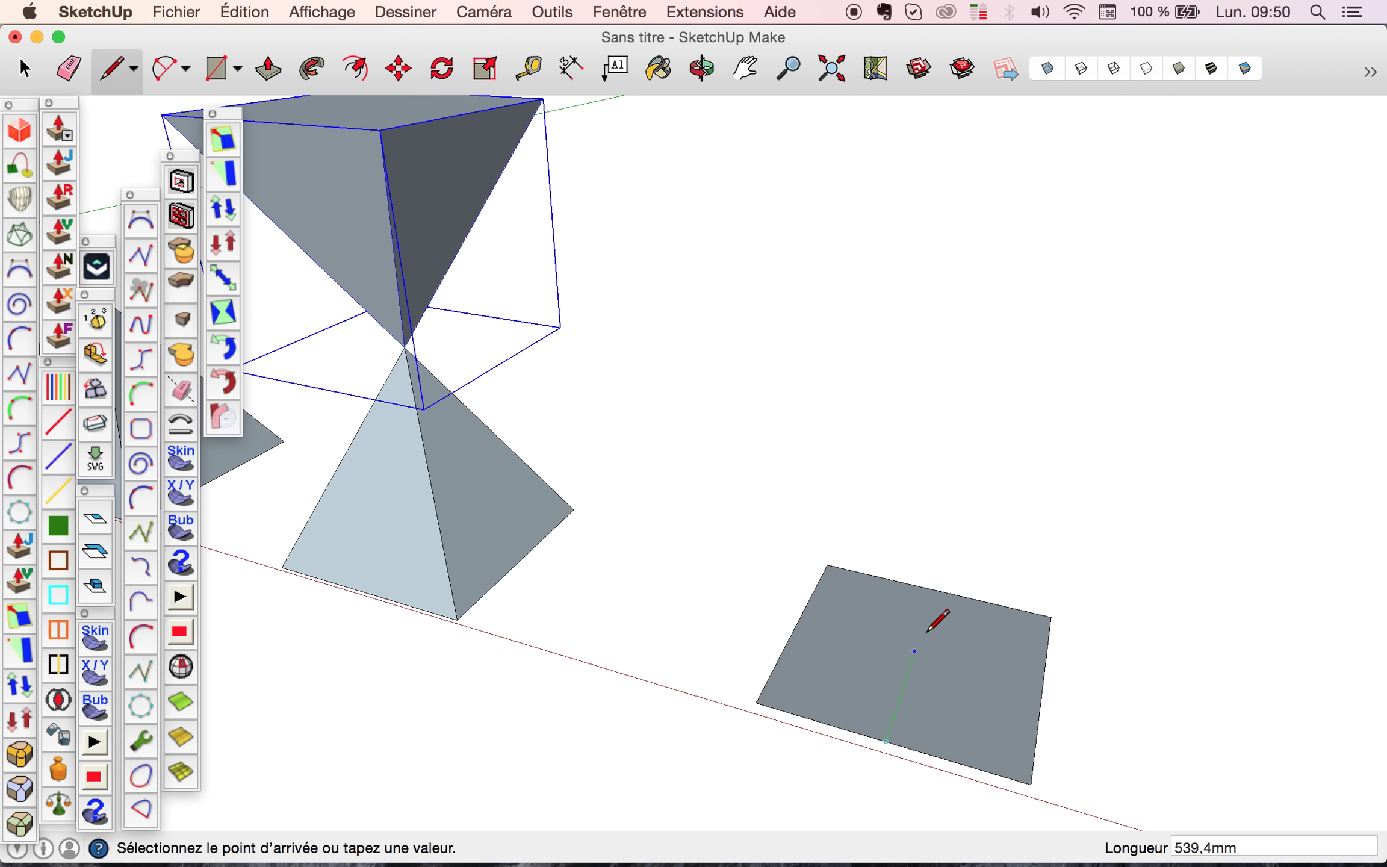
click(934, 590)
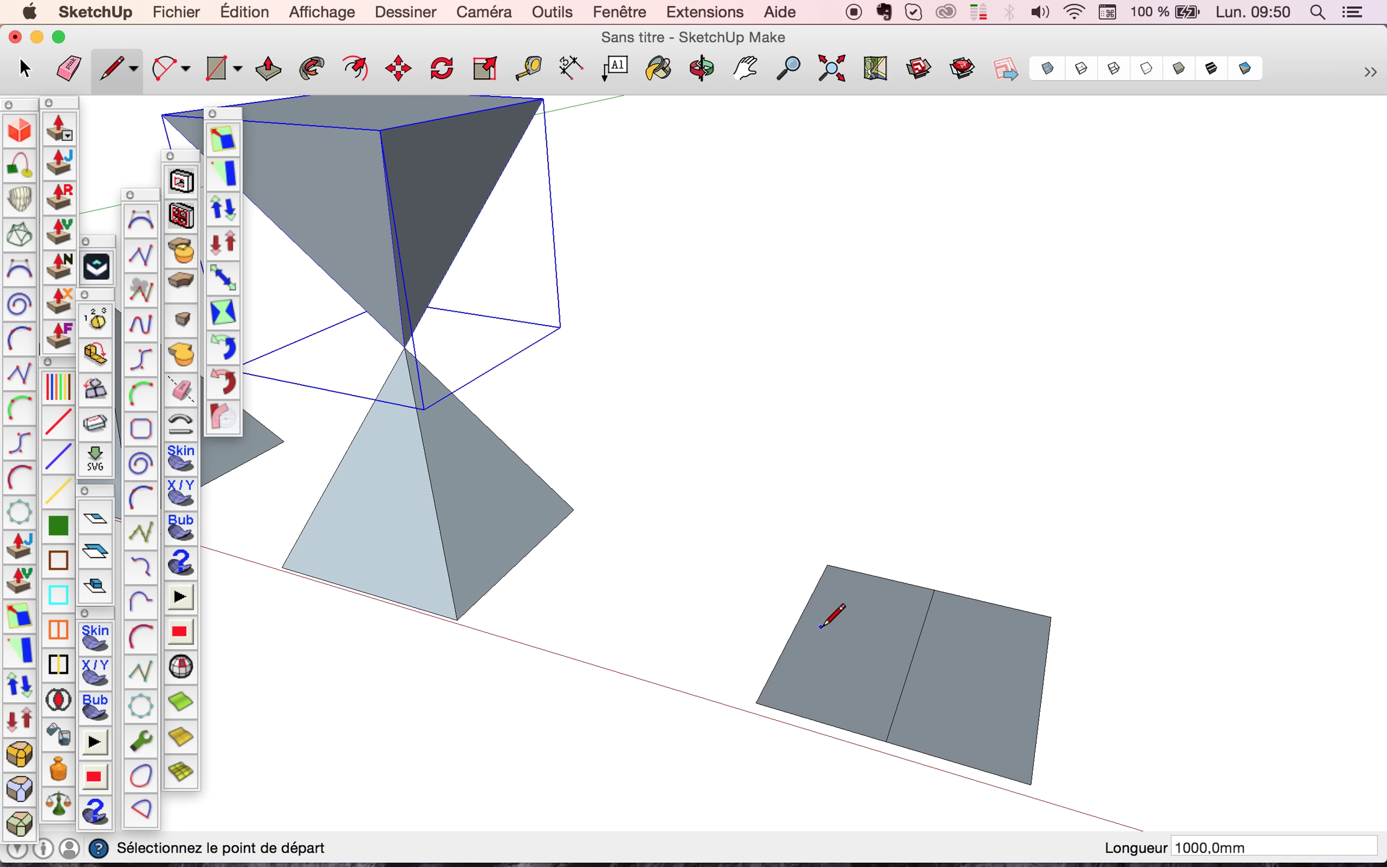
click(796, 625)
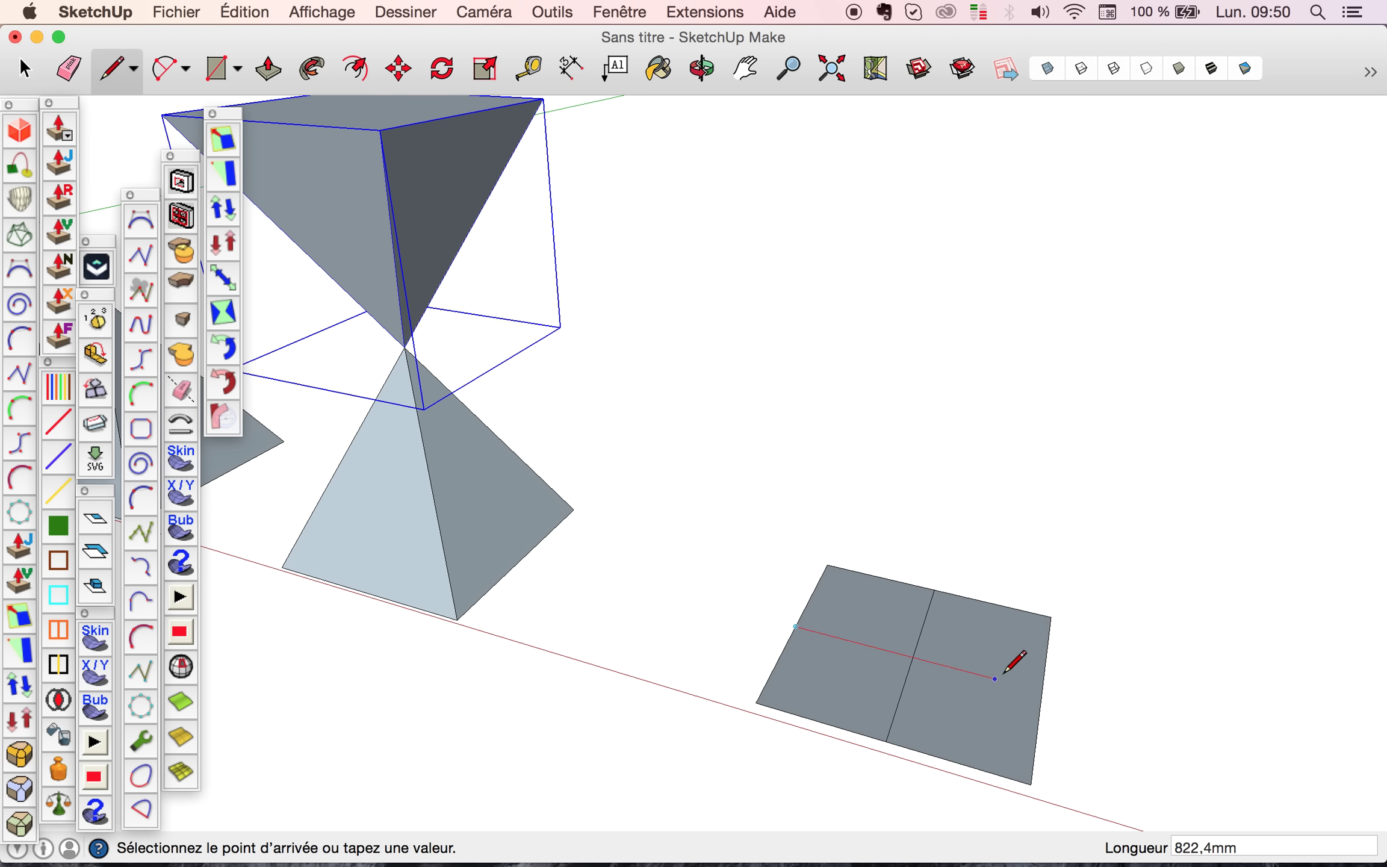
click(1042, 690)
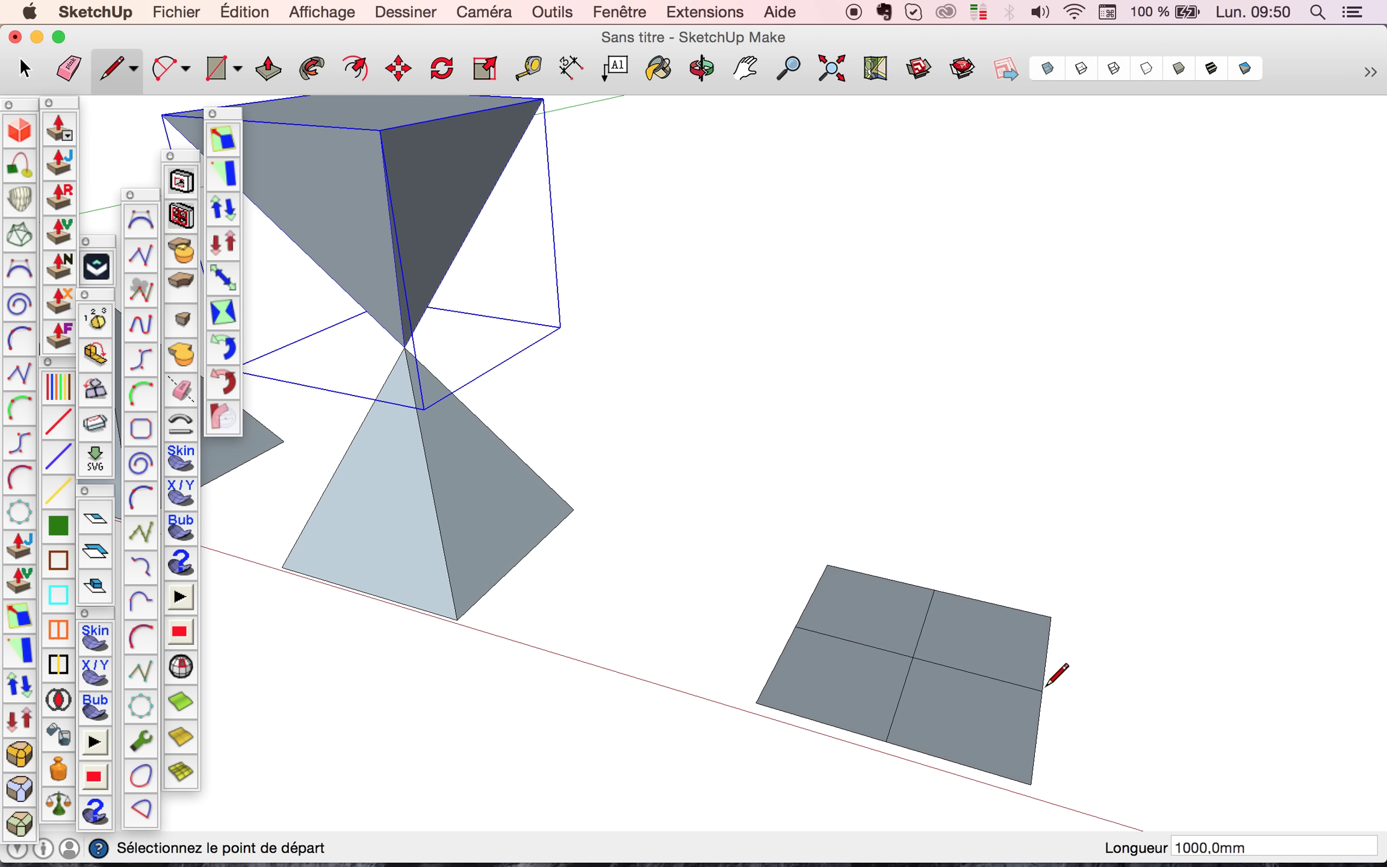
Step: Delete the outer edges of the quarter nearest the pyramids and red axis, plus the remaining inner dividing lines, leaving an L-shaped face
key(space)
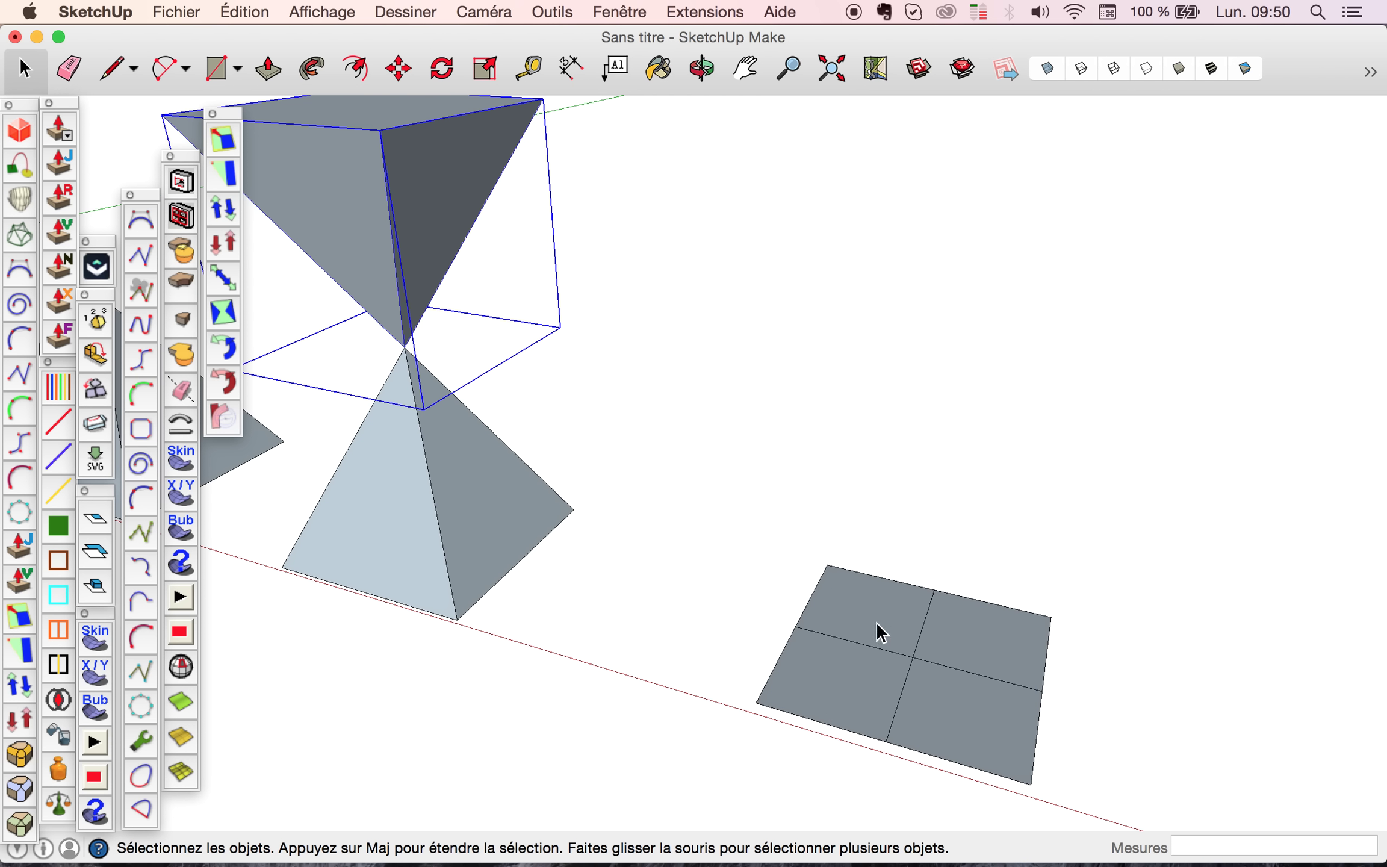
click(798, 716)
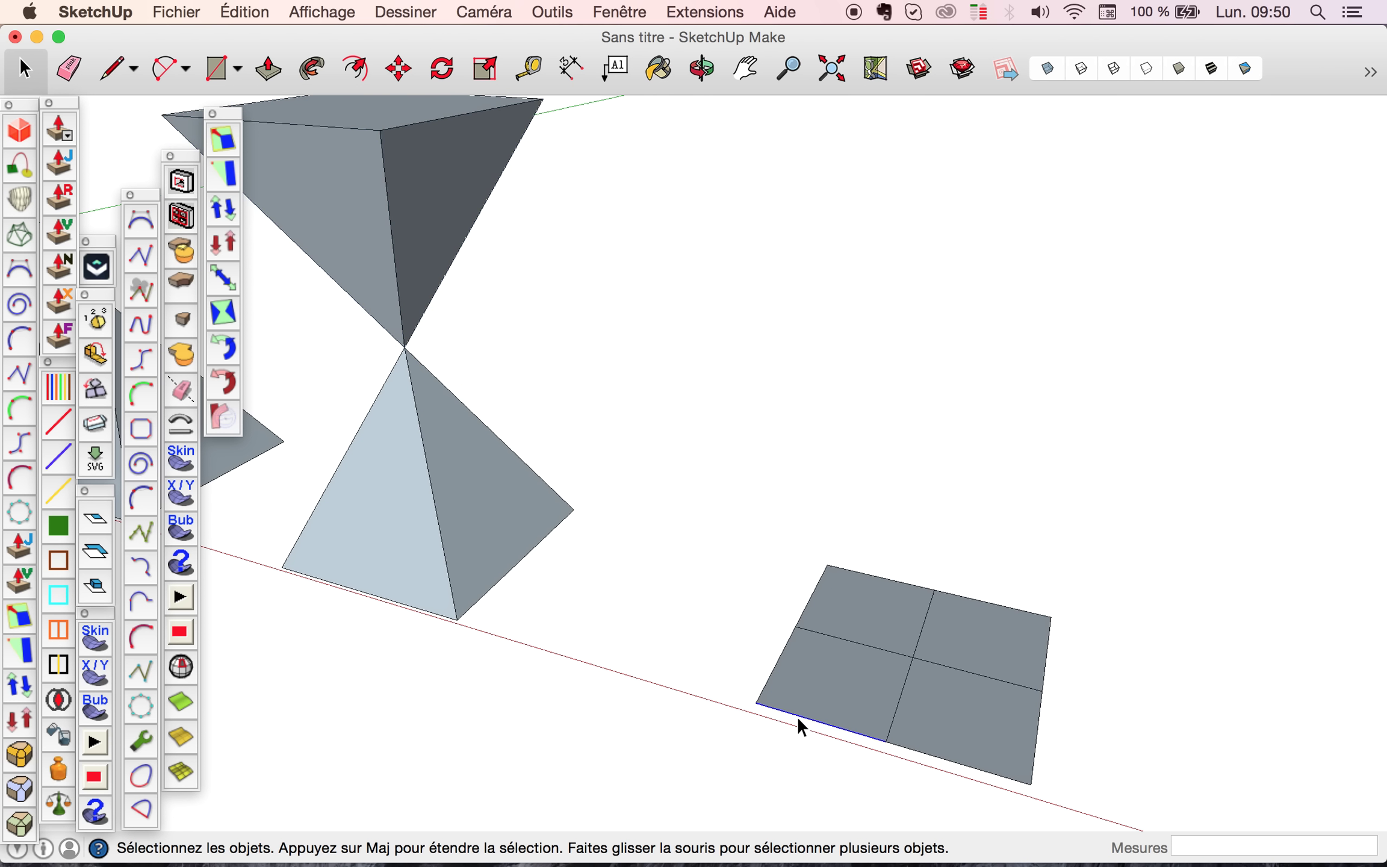
key(Delete)
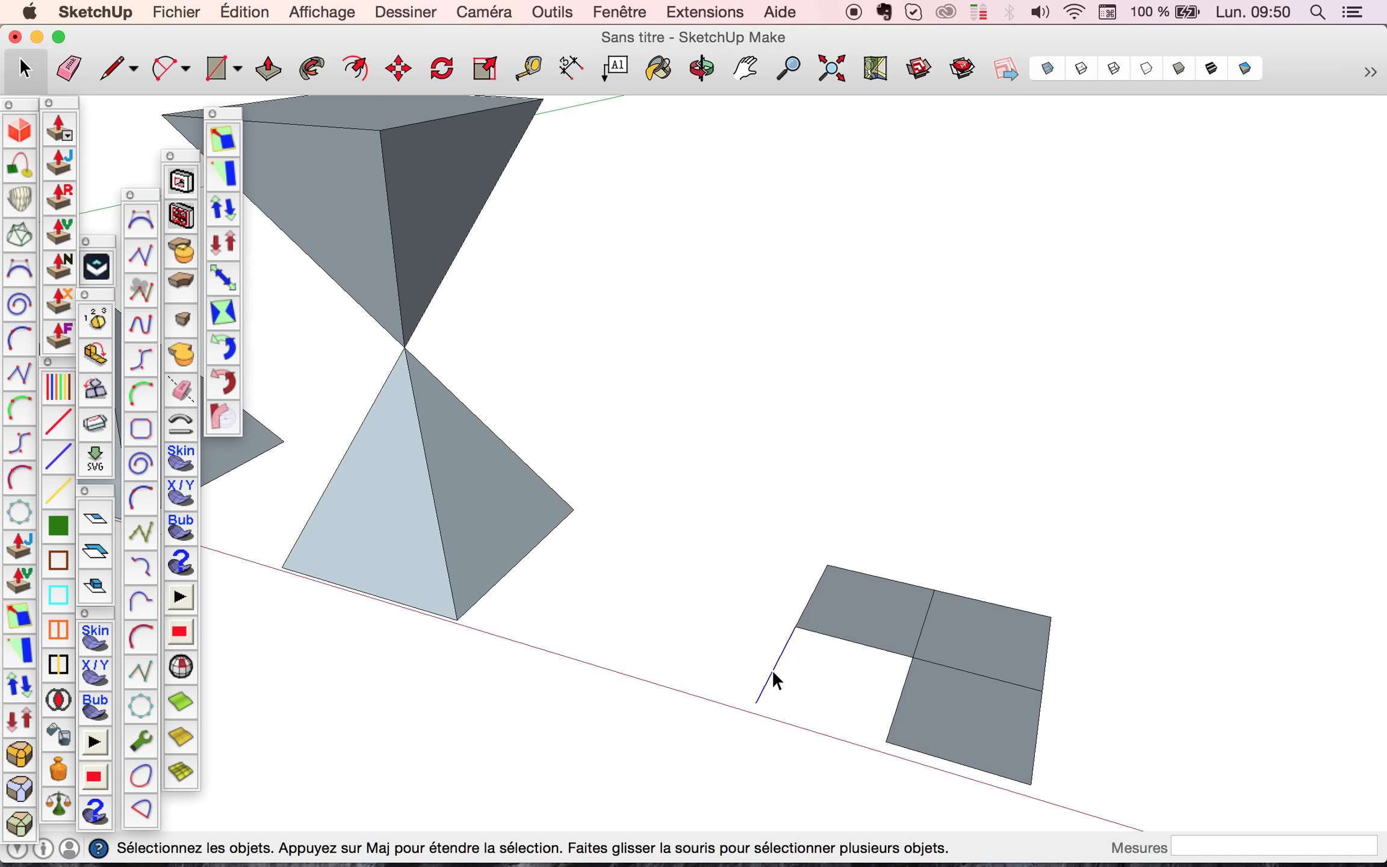
key(Delete)
click(980, 674)
key(Delete)
key(Delete)
Step: Draw a circle of about 75 mm radius near the L-shaped face's outer corner and delete its inner face to make a hole
click(237, 69)
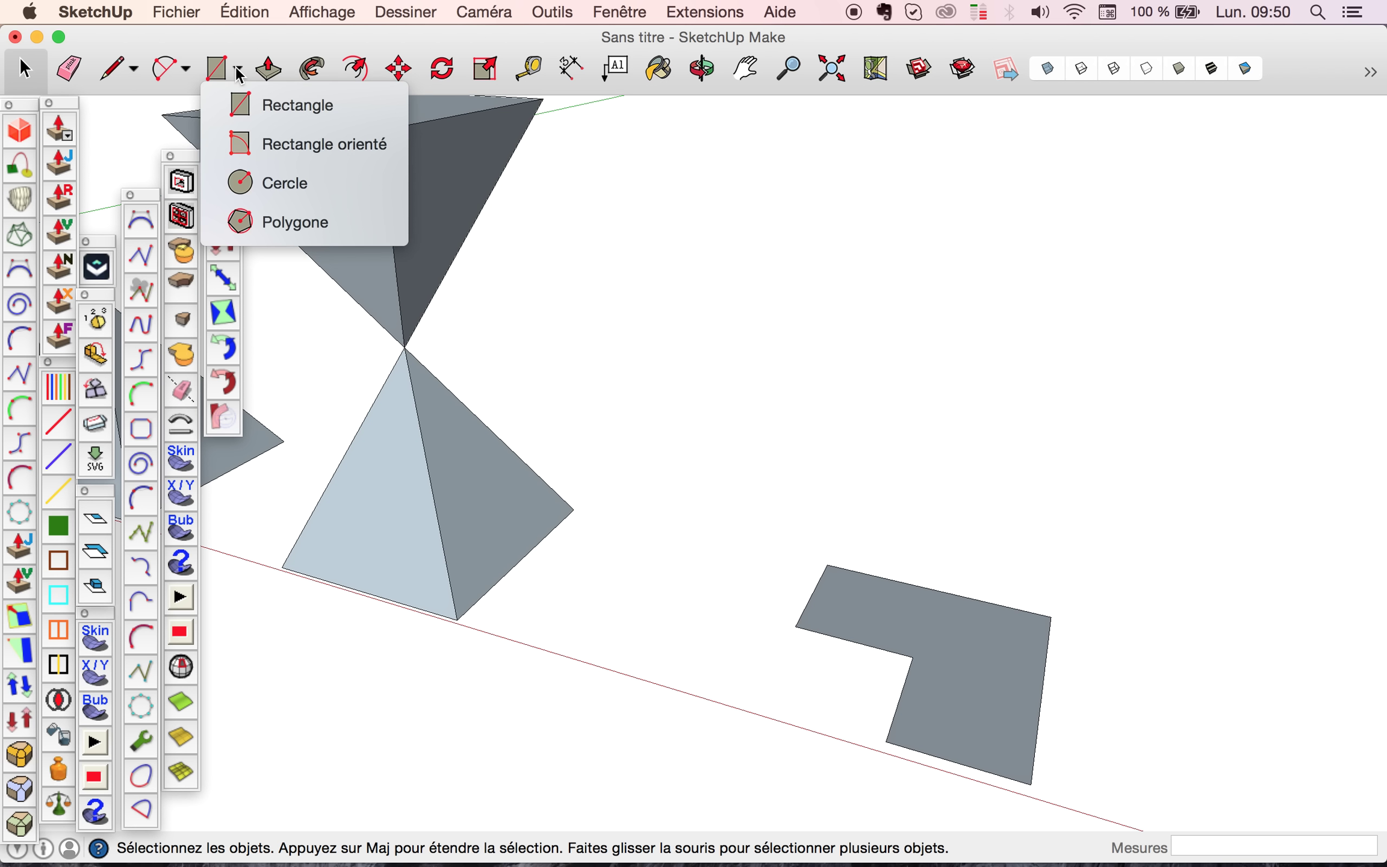
click(266, 184)
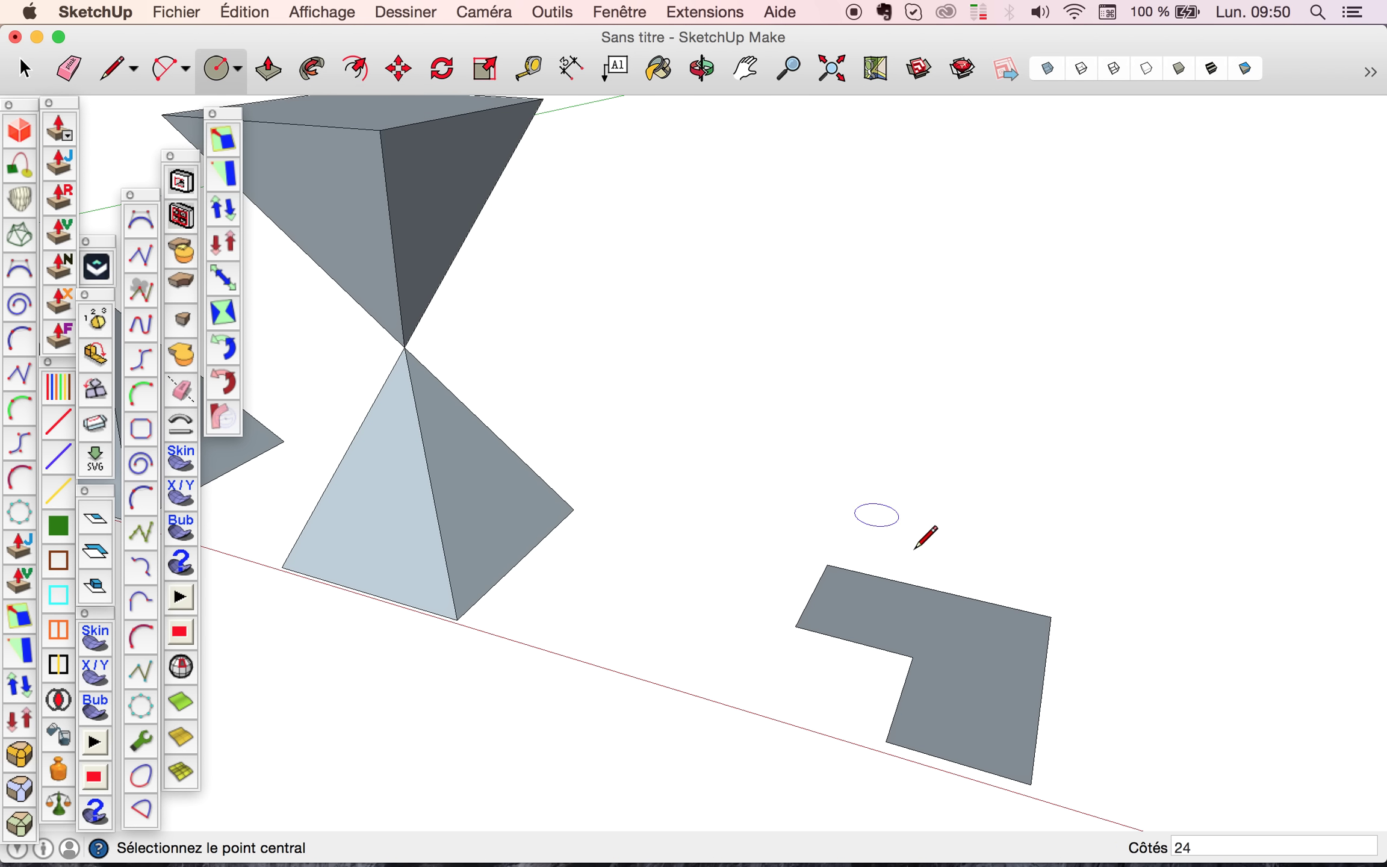
scroll(970, 641, up, 3)
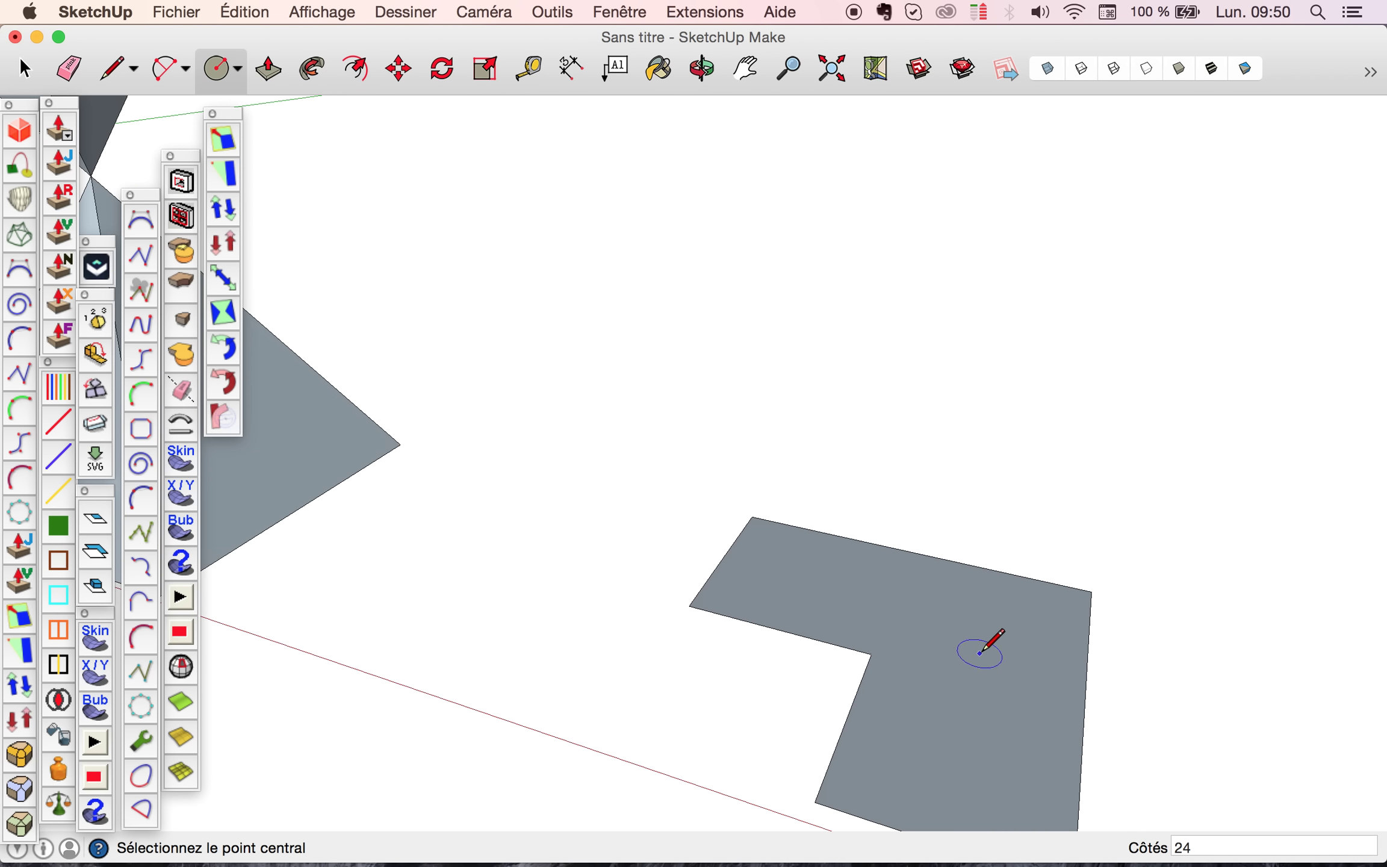
click(981, 654)
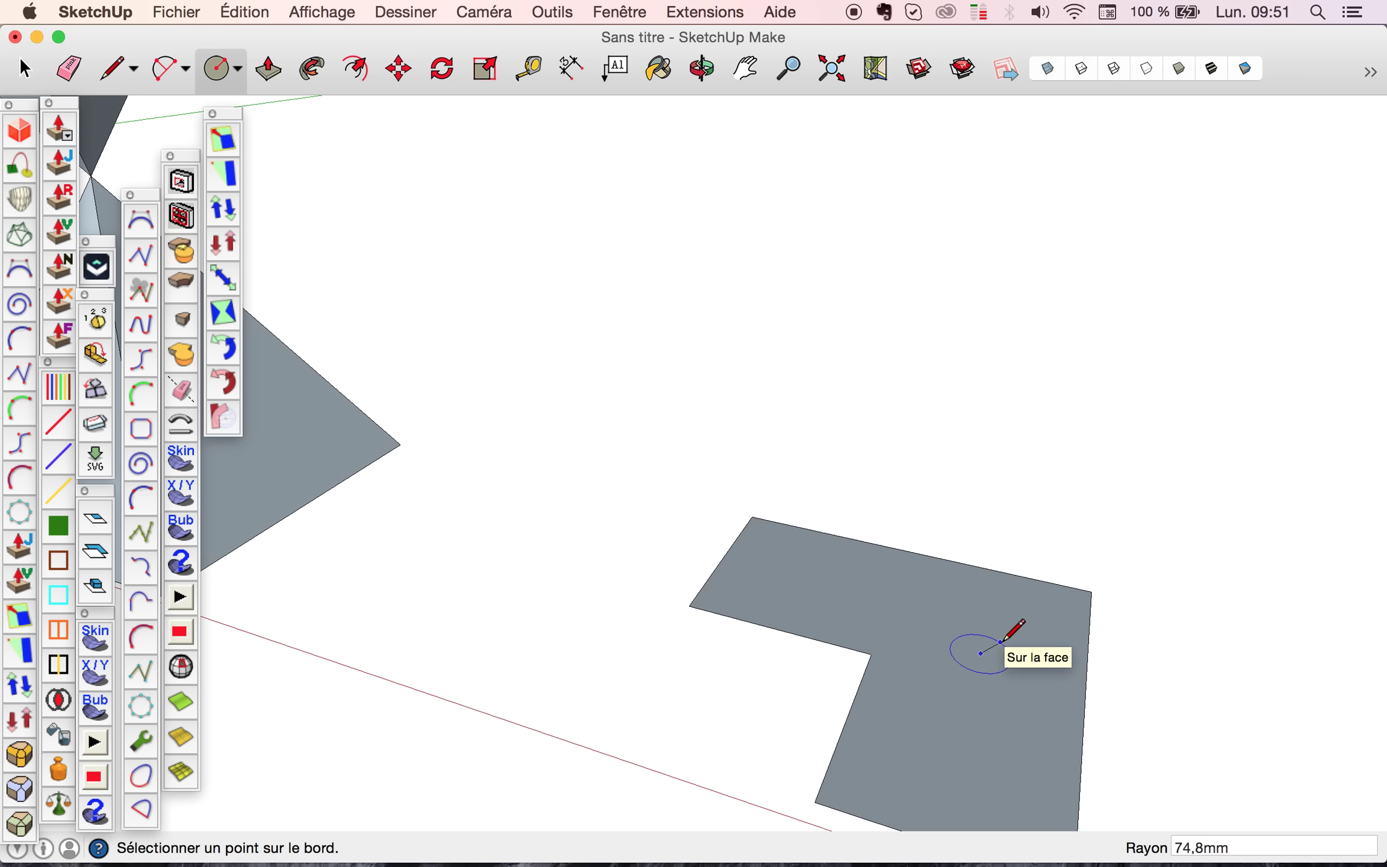
click(1002, 642)
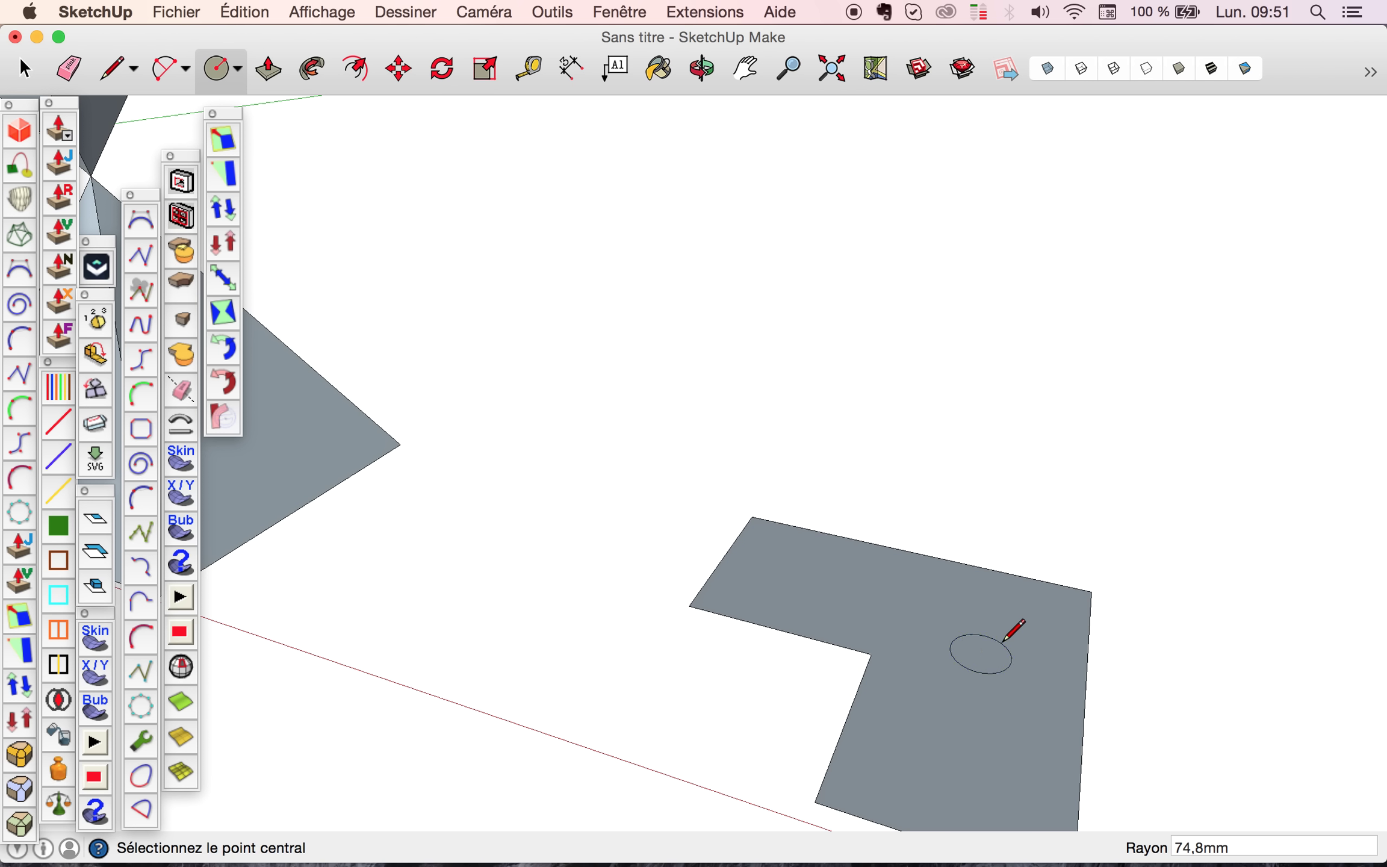
key(space)
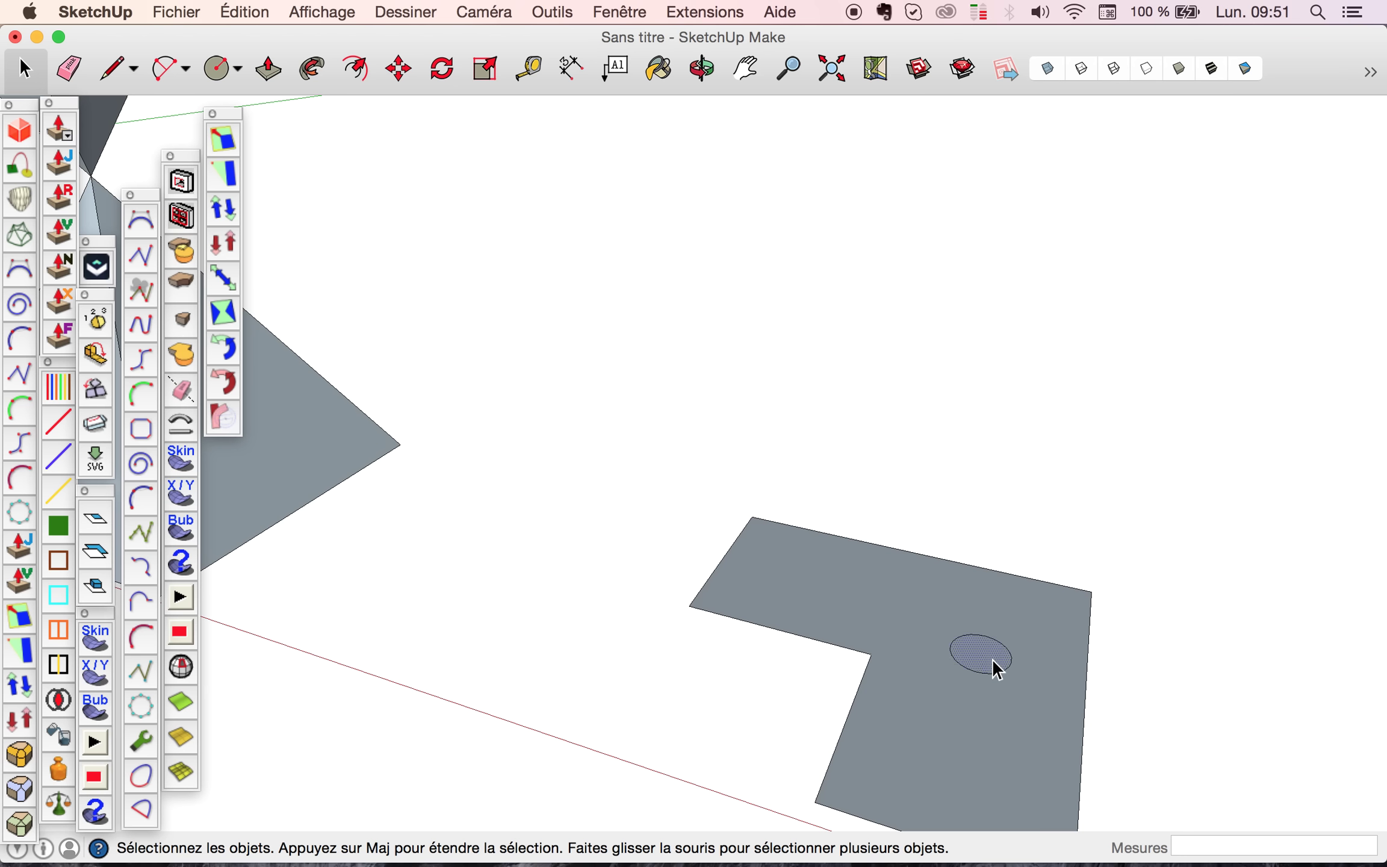
key(Delete)
Step: Push/Pull the L-shaped face with the hole upward by about 1361 mm
scroll(821, 594, down, 5)
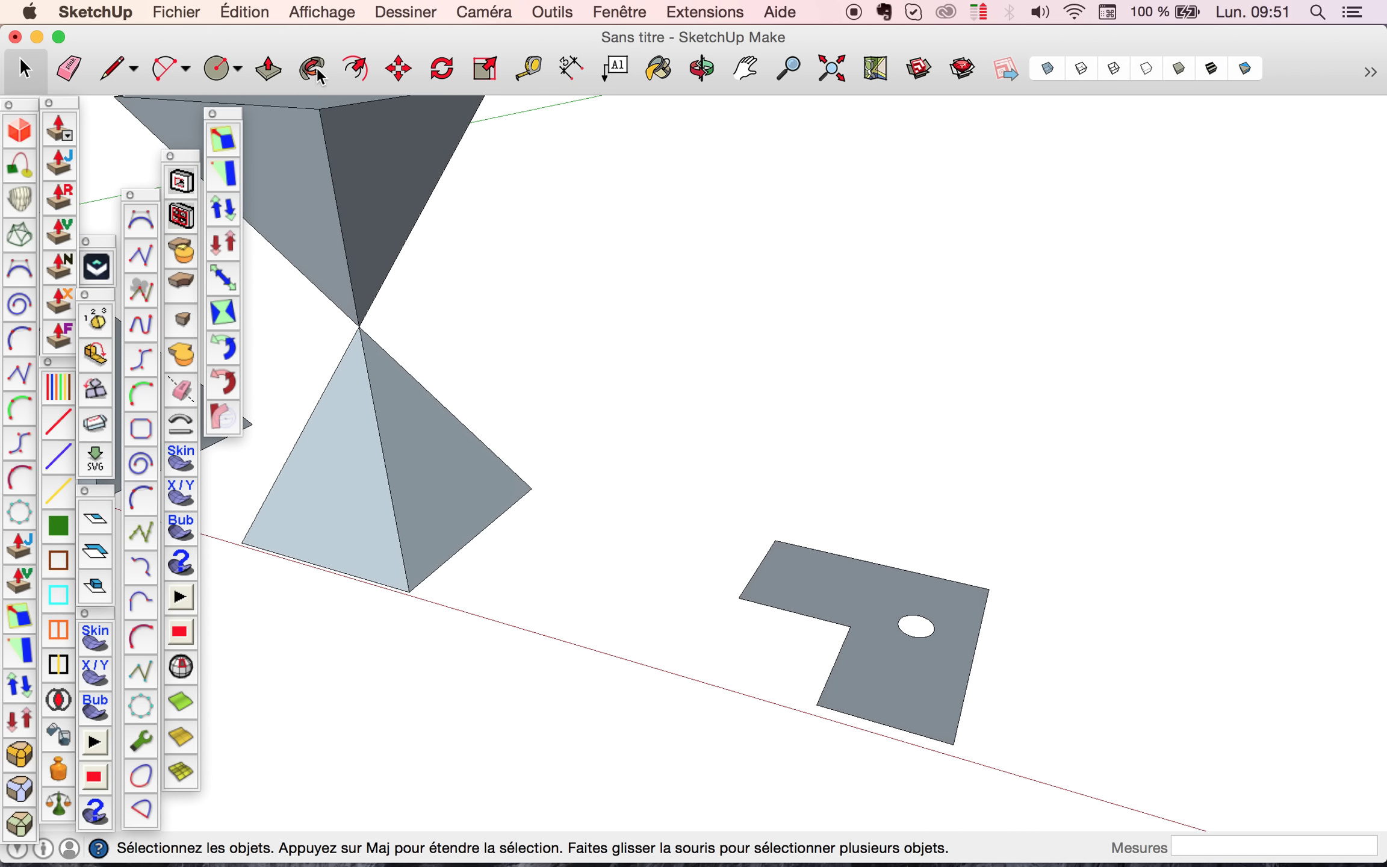
click(268, 68)
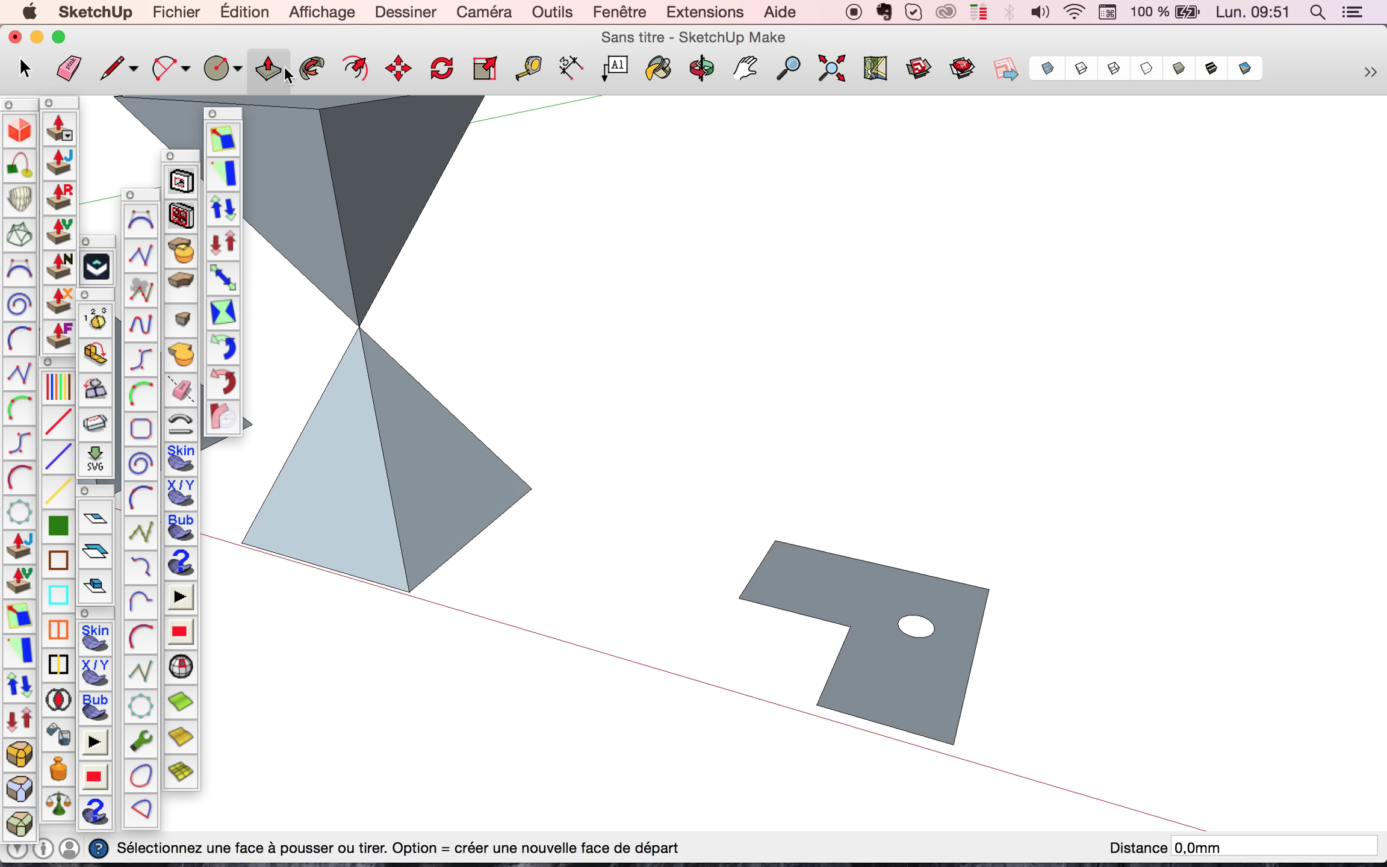
click(881, 620)
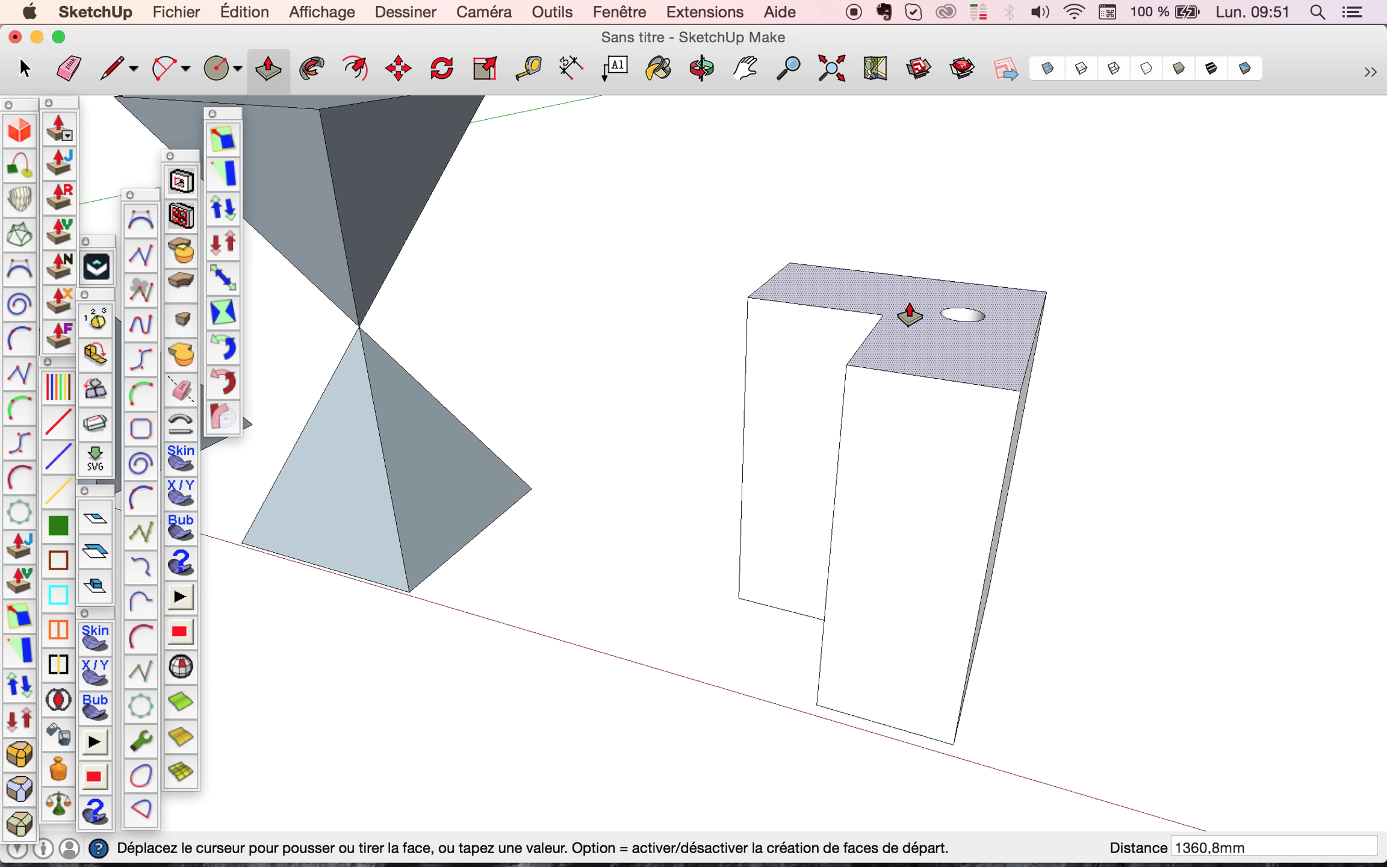
click(909, 314)
Step: Select all connected geometry of the L-shaped block and make it a group
key(o)
drag(907, 307, 1227, 309)
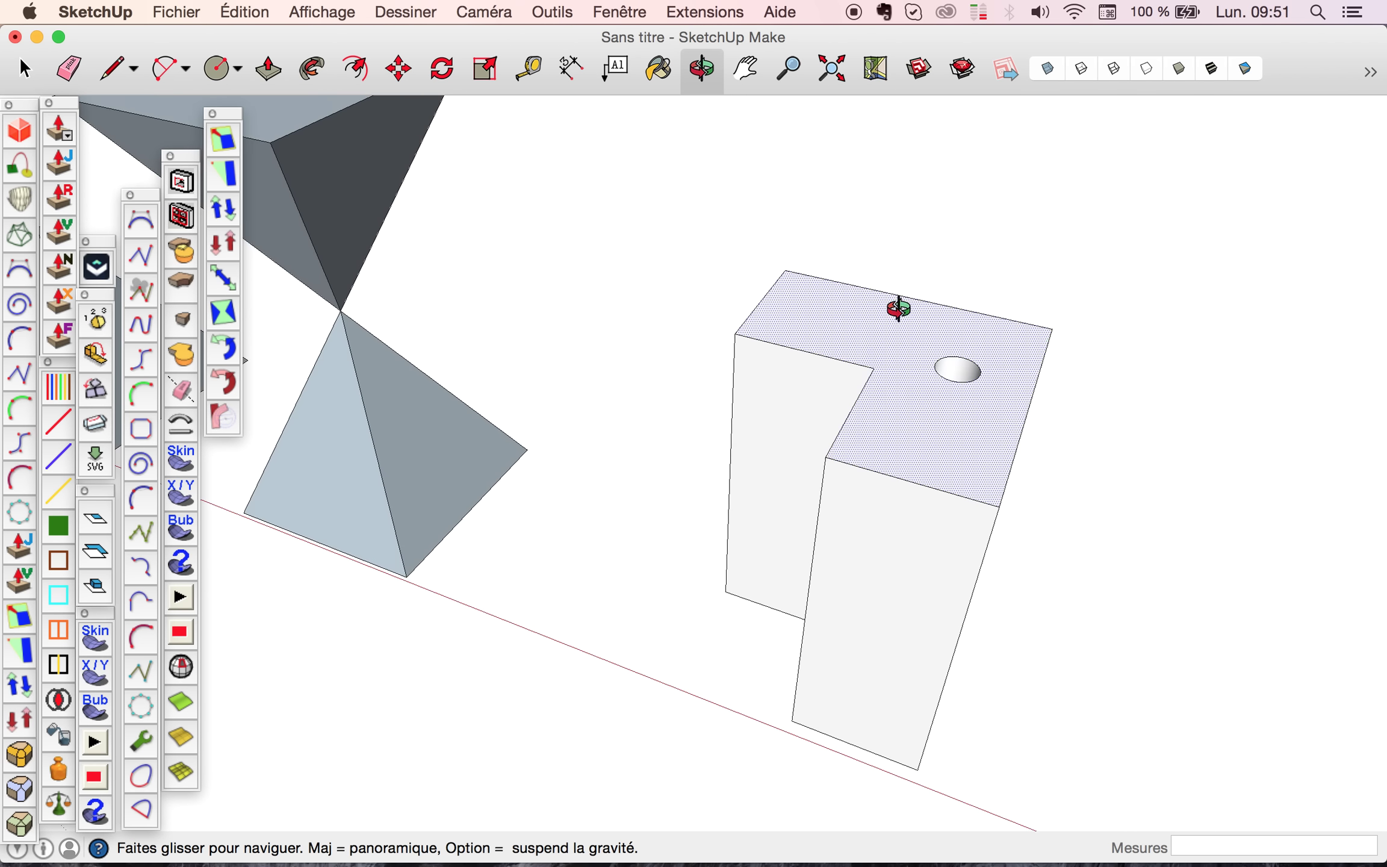
scroll(899, 308, down, 3)
scroll(898, 308, down, 2)
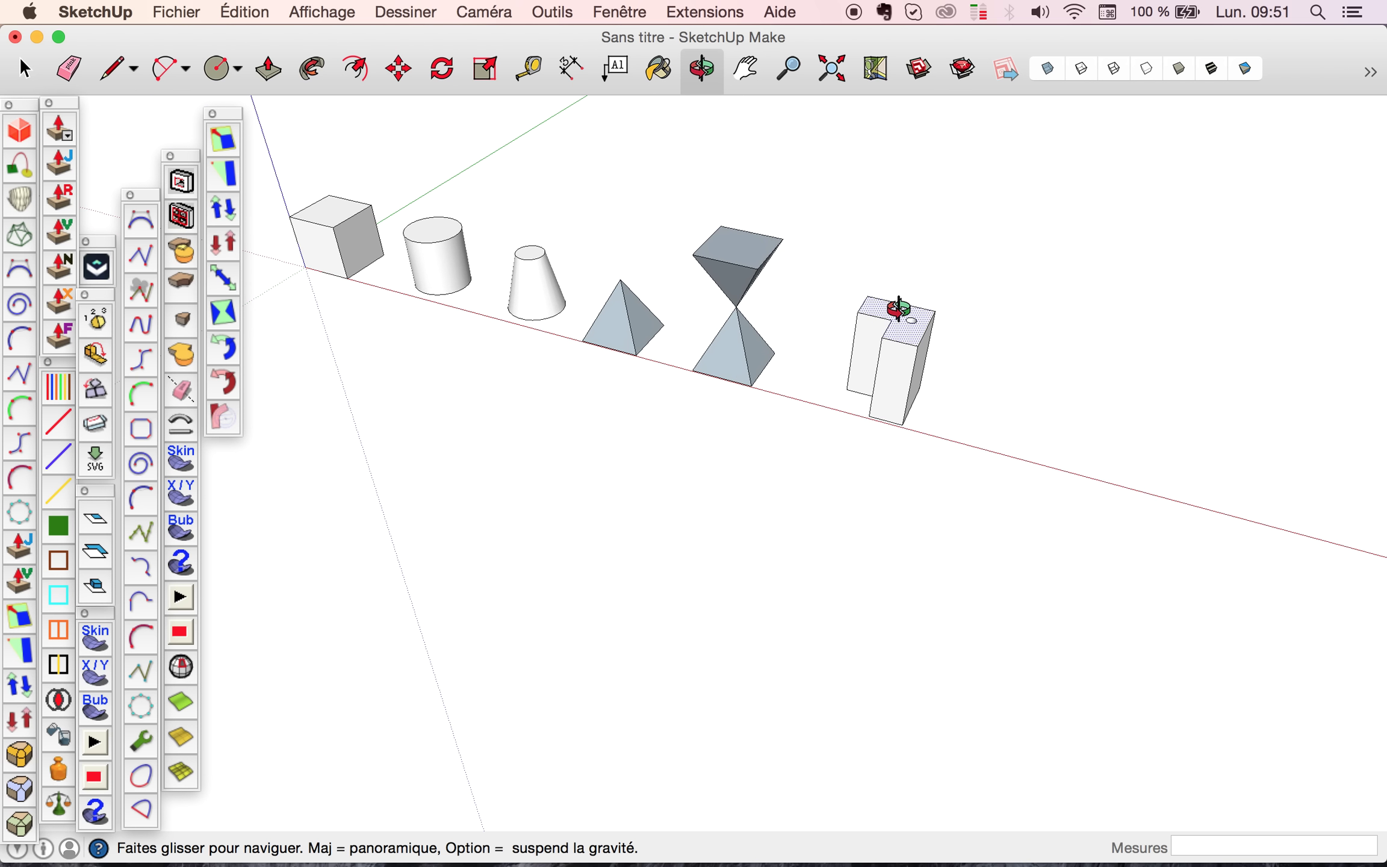
key(space)
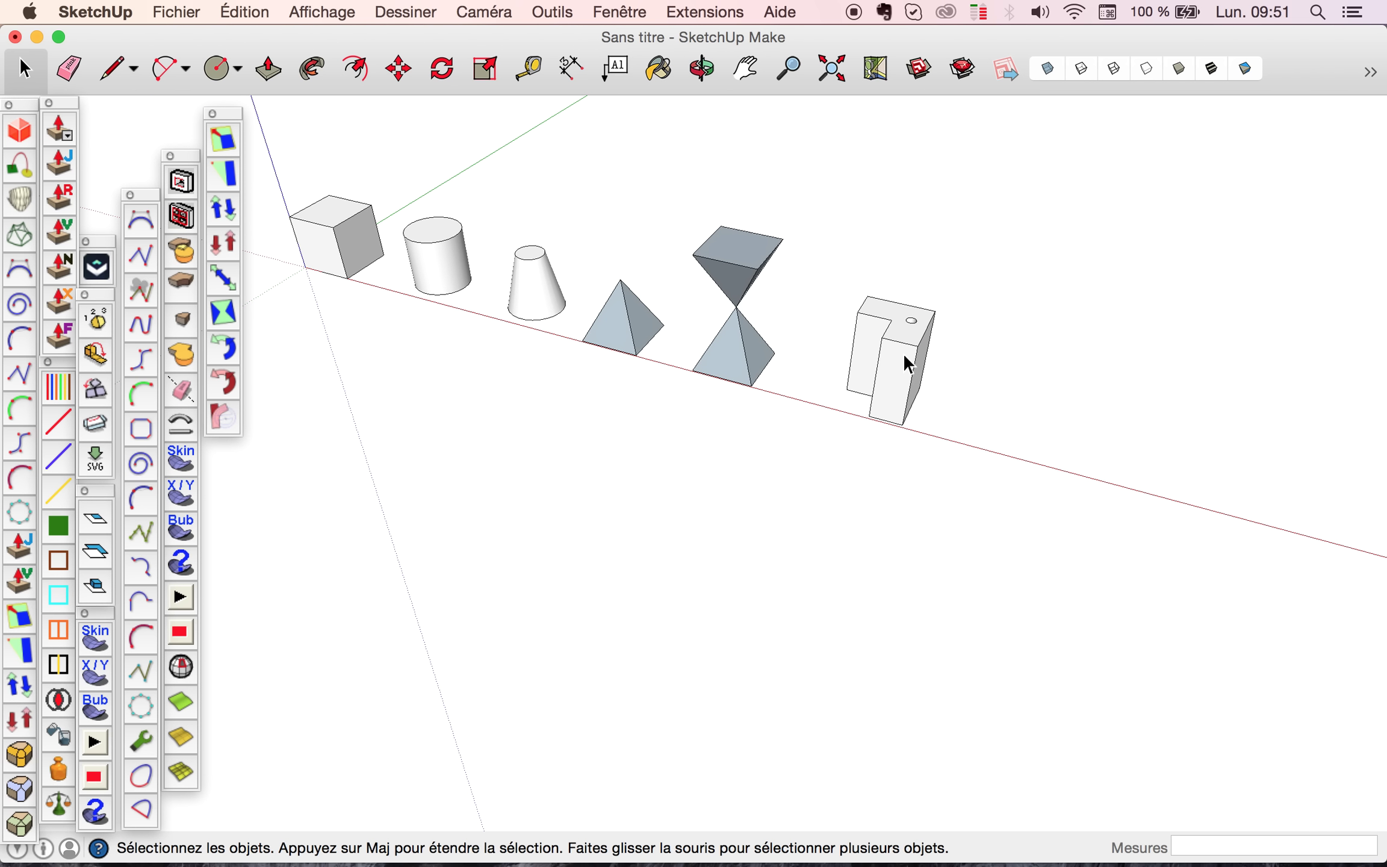
triple_click(904, 356)
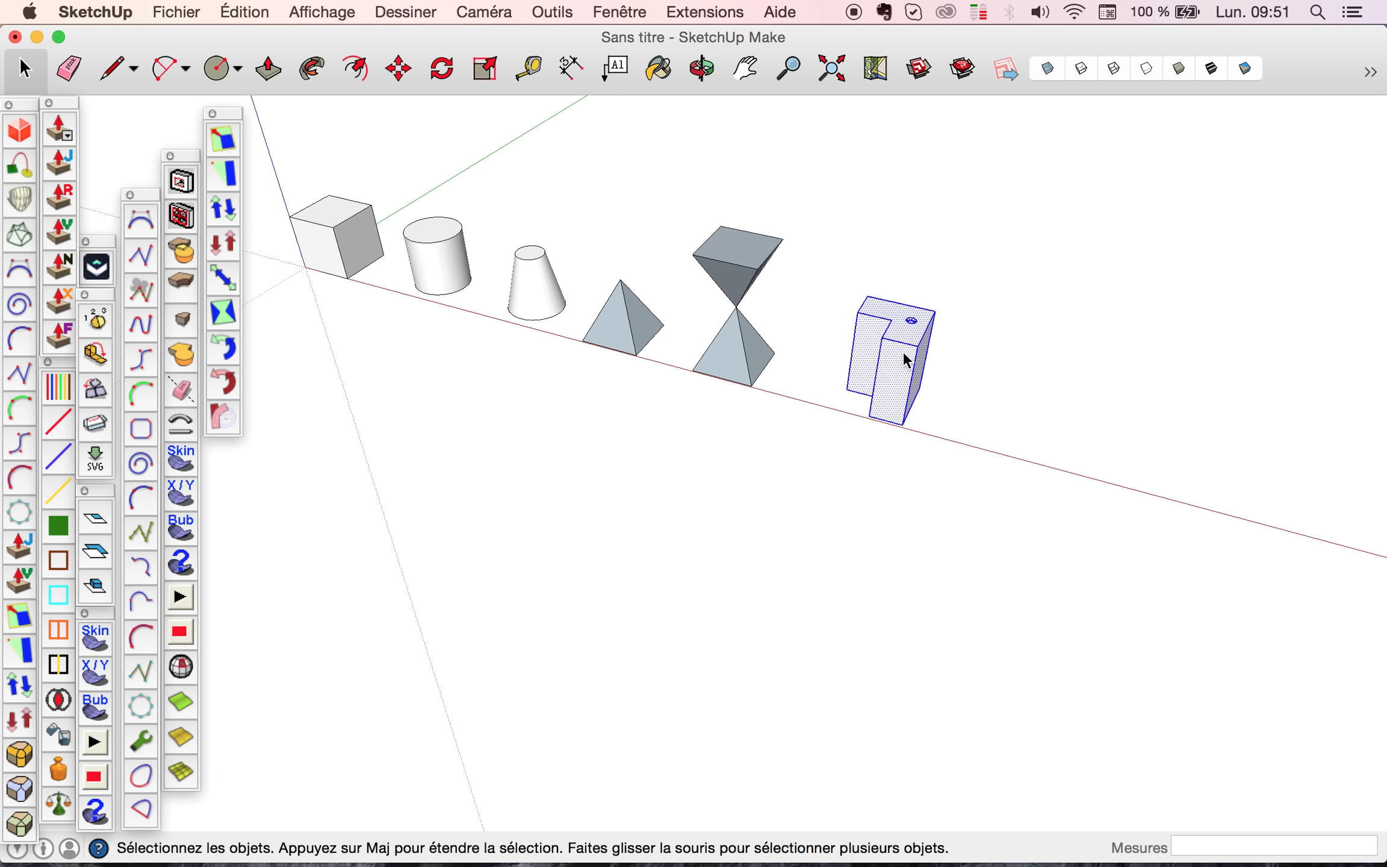
right_click(905, 356)
click(968, 344)
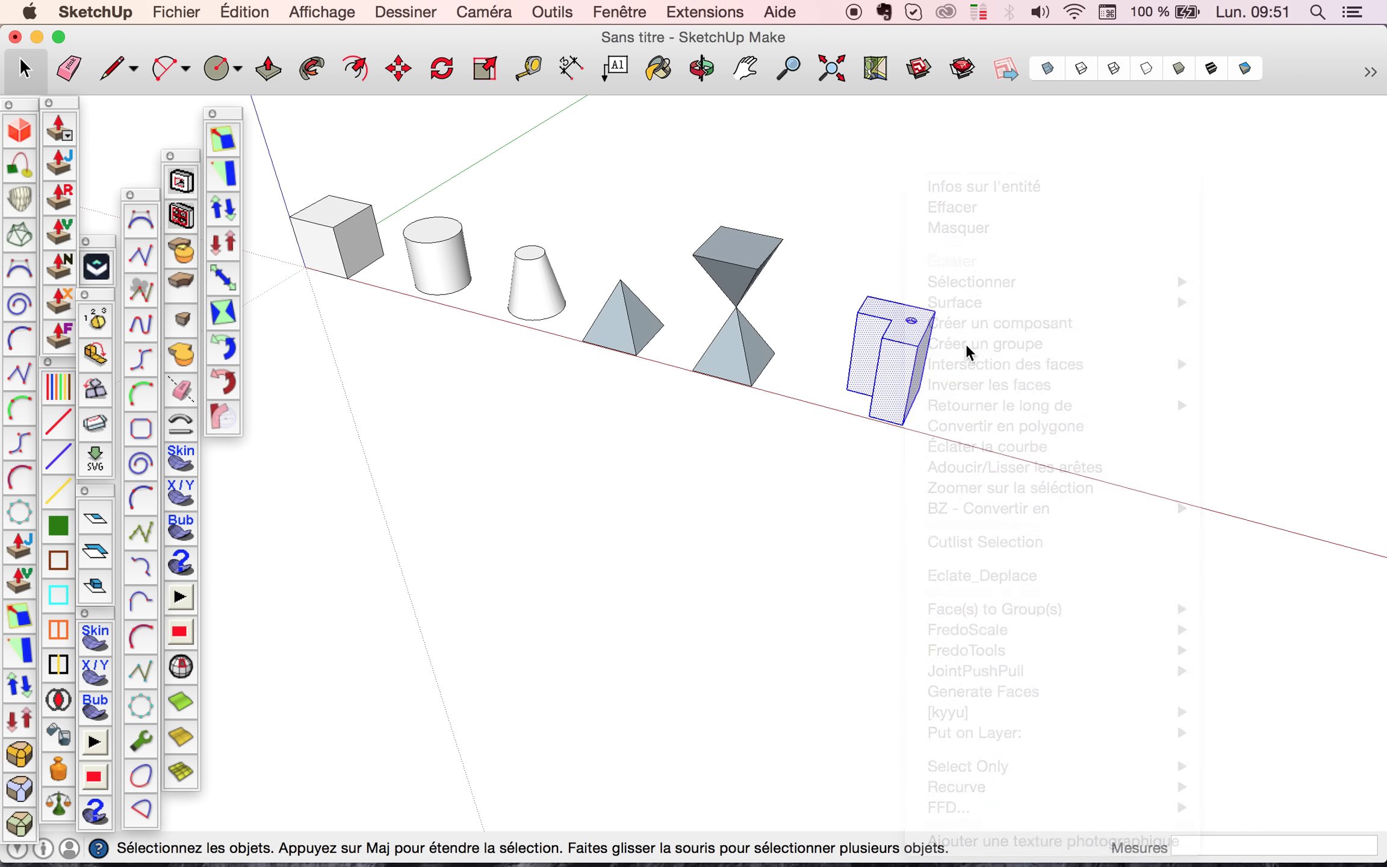